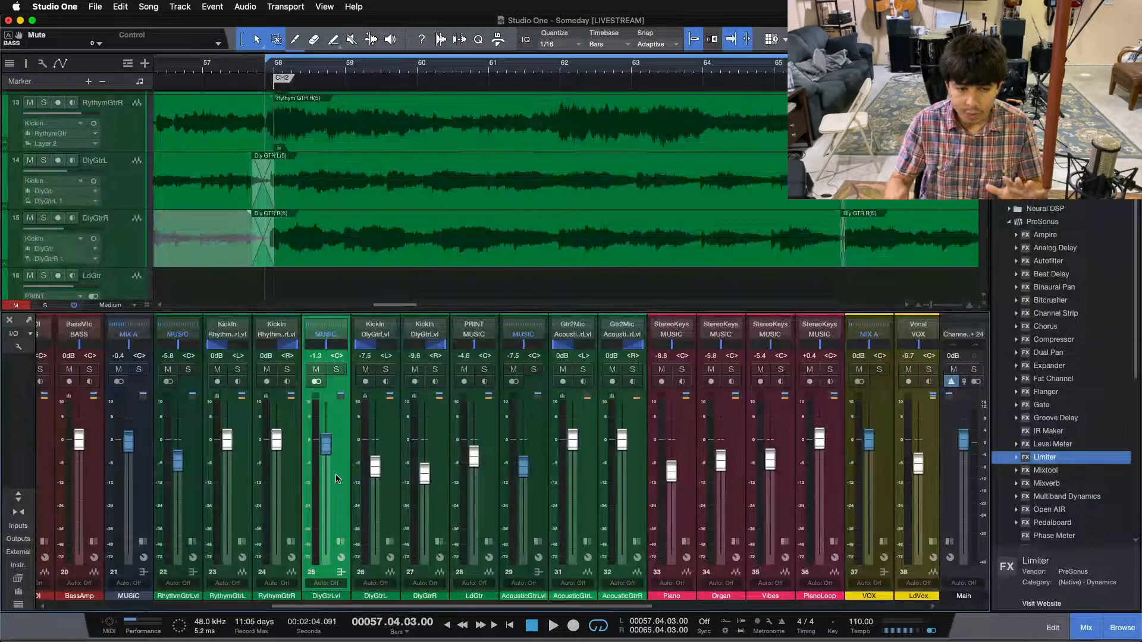
- Mute the DRUMS bus, the BGVs bus and the LdVox channel in the mixer
drag(483, 606, 260, 606)
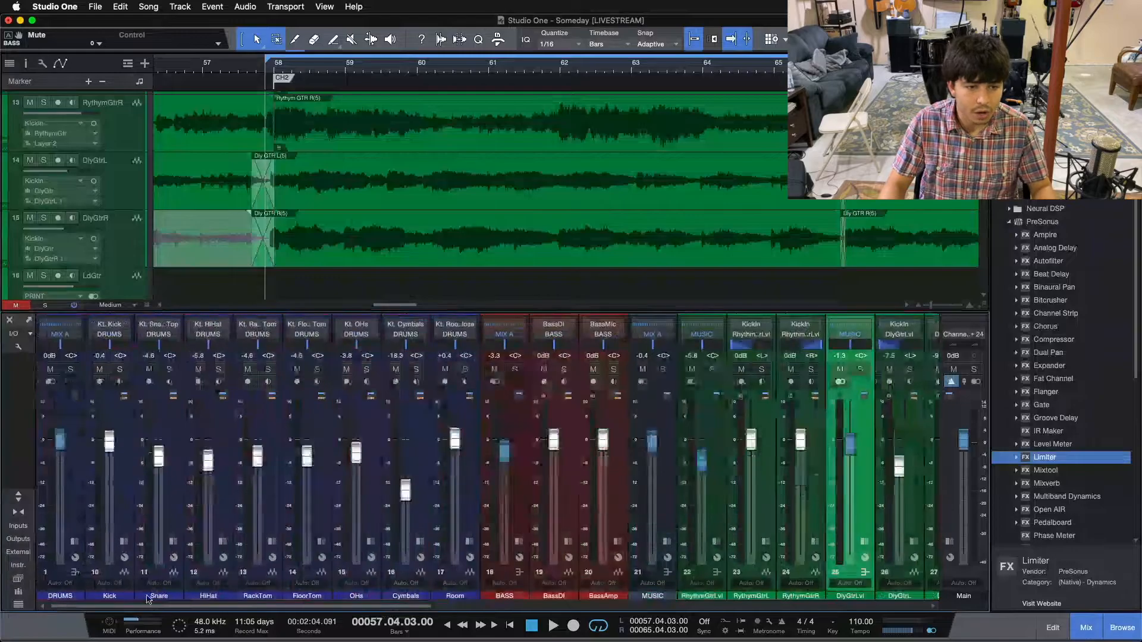
click(50, 369)
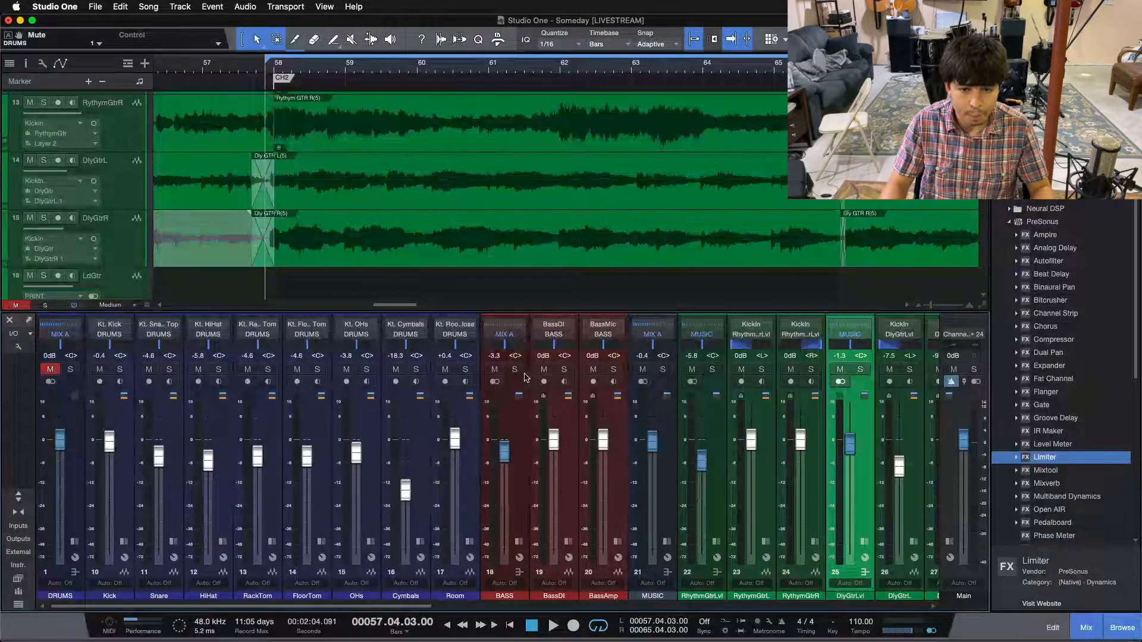
drag(412, 606, 852, 606)
click(437, 370)
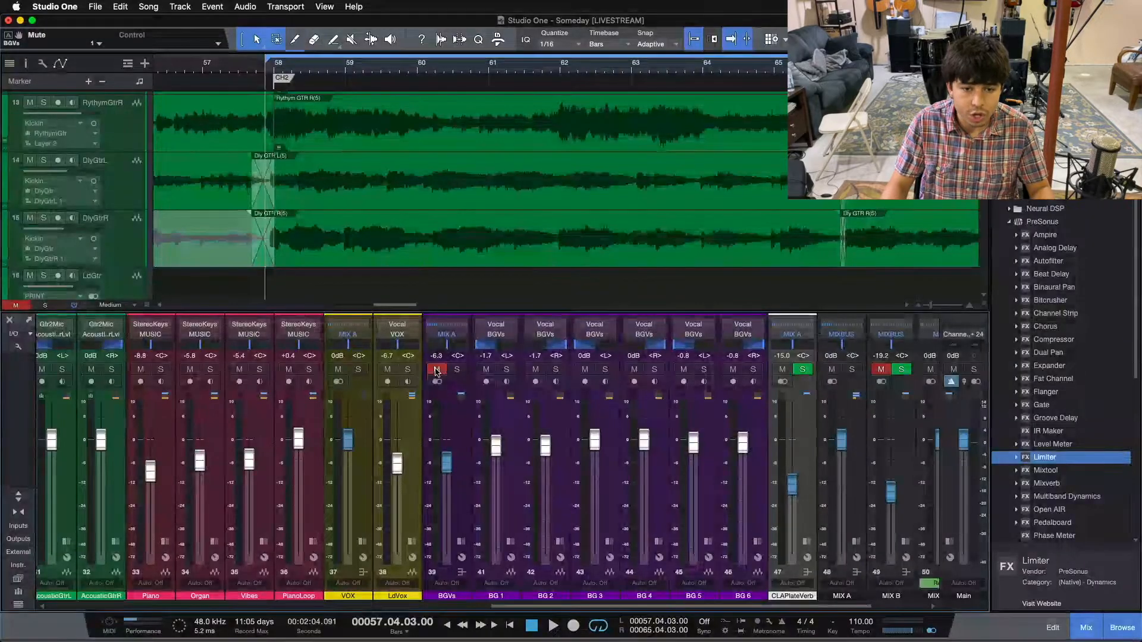
drag(546, 606, 321, 602)
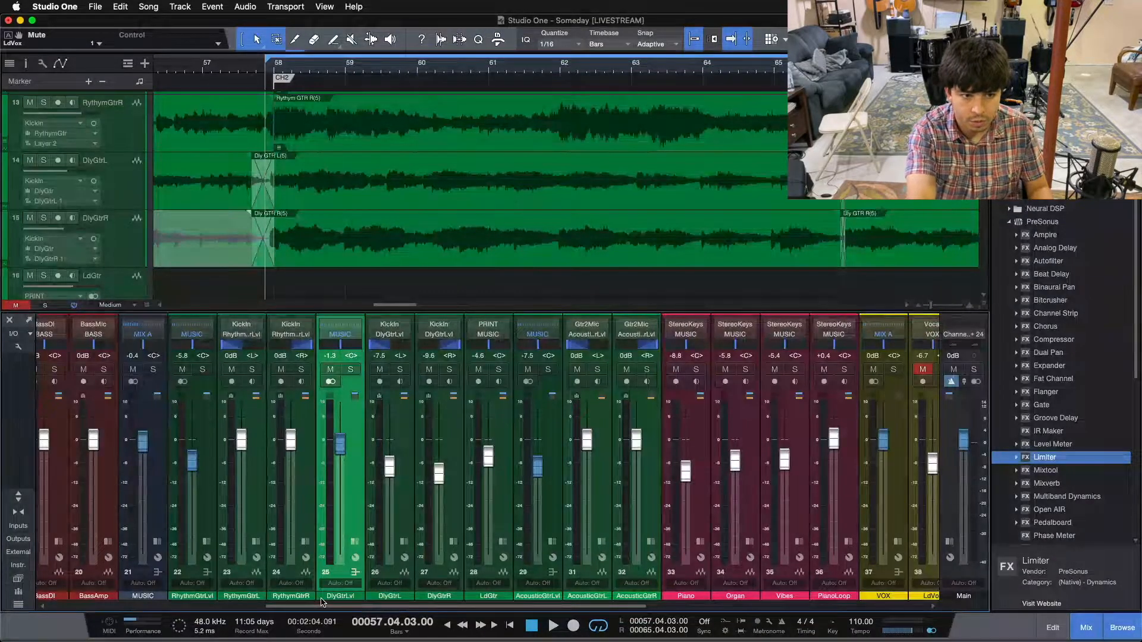
- Play the start of the CH2 section briefly to hear the instruments, then stop and select the DlyGtrLvl channel
key(space)
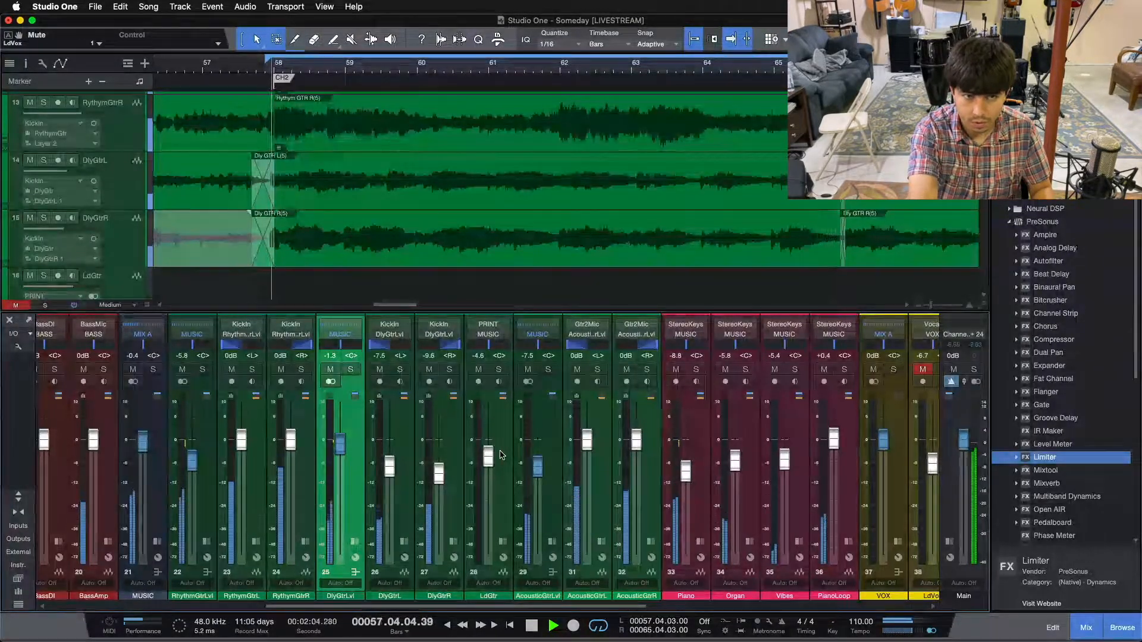
key(space)
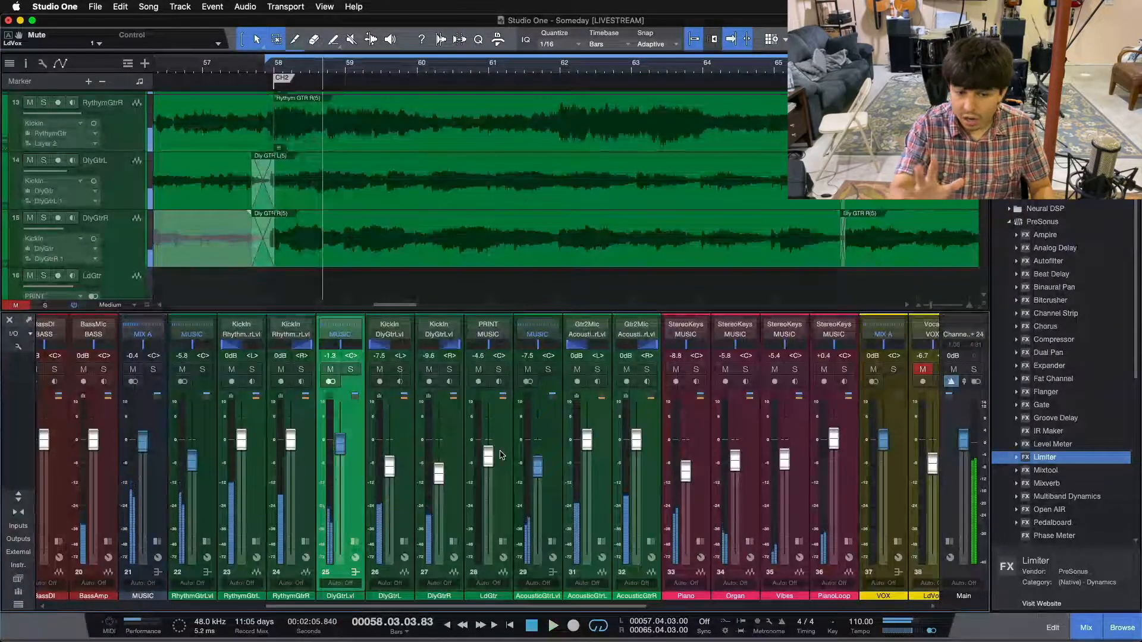
click(500, 455)
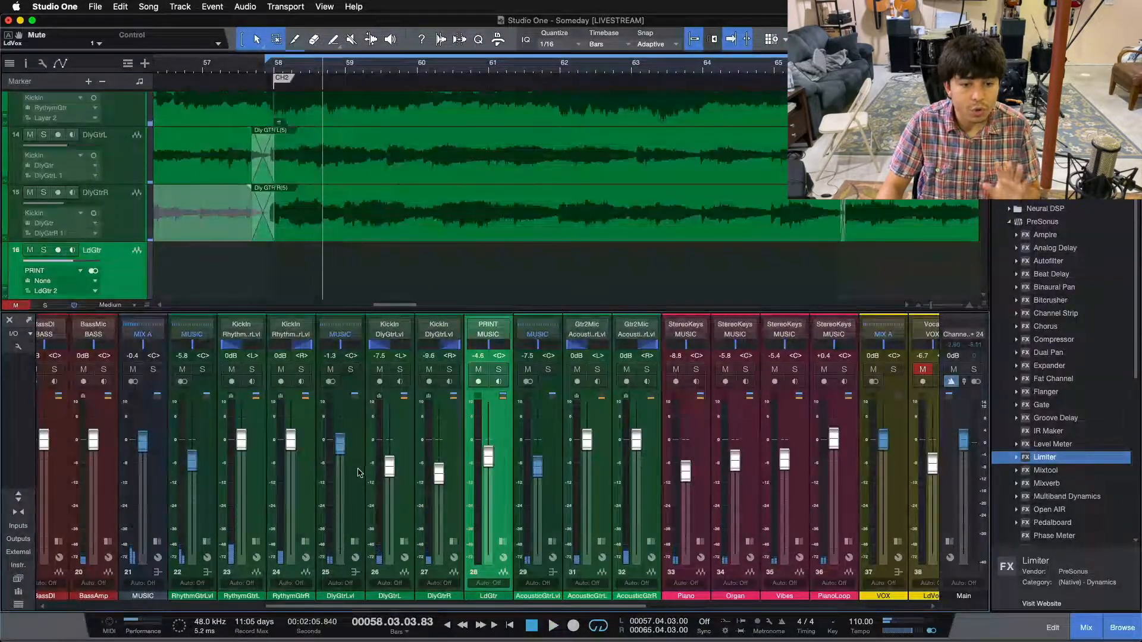
click(357, 473)
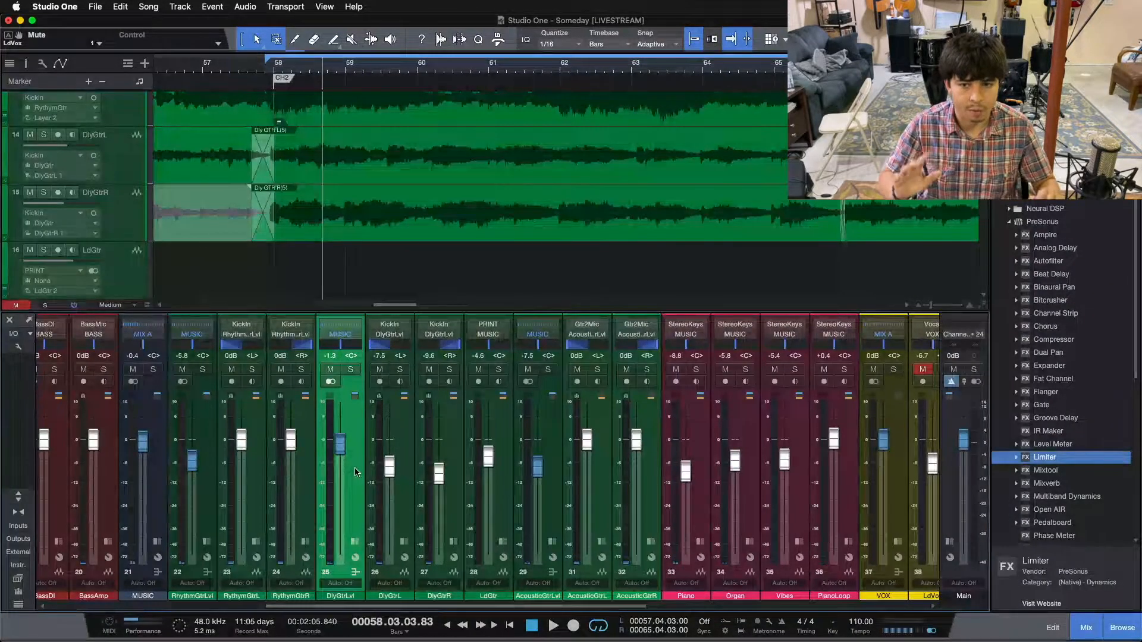
- Mute the RhythmGtrLvl, DlyGtrLvl, LdGtr, AcousticGtrLvl, Piano, Organ and Vibes channels, leaving PianoLoop audible
click(182, 369)
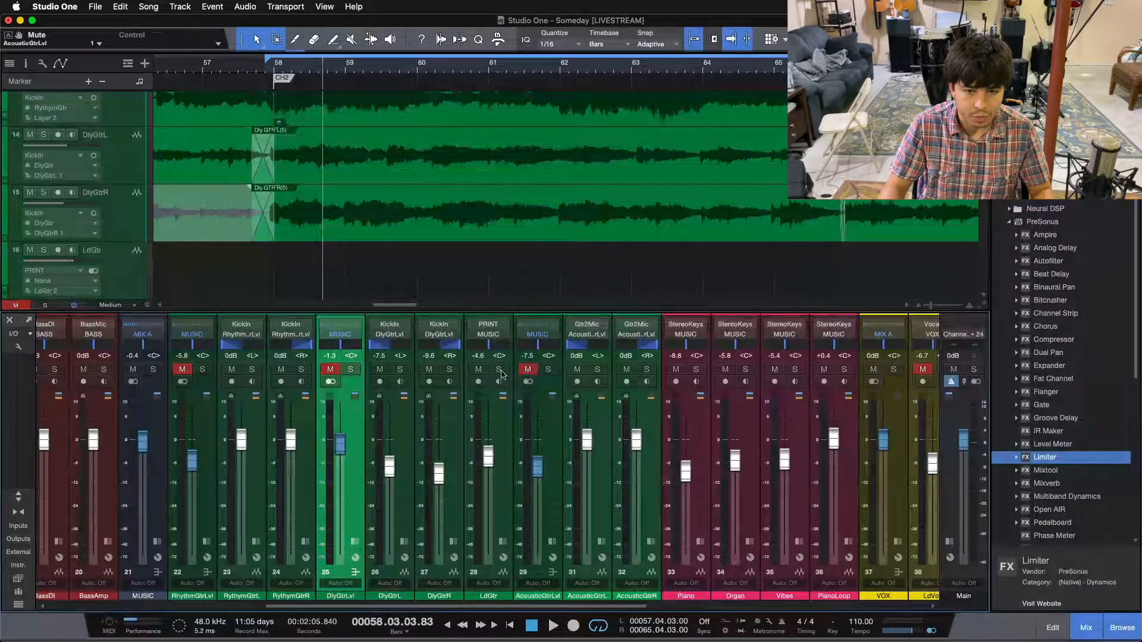
click(666, 364)
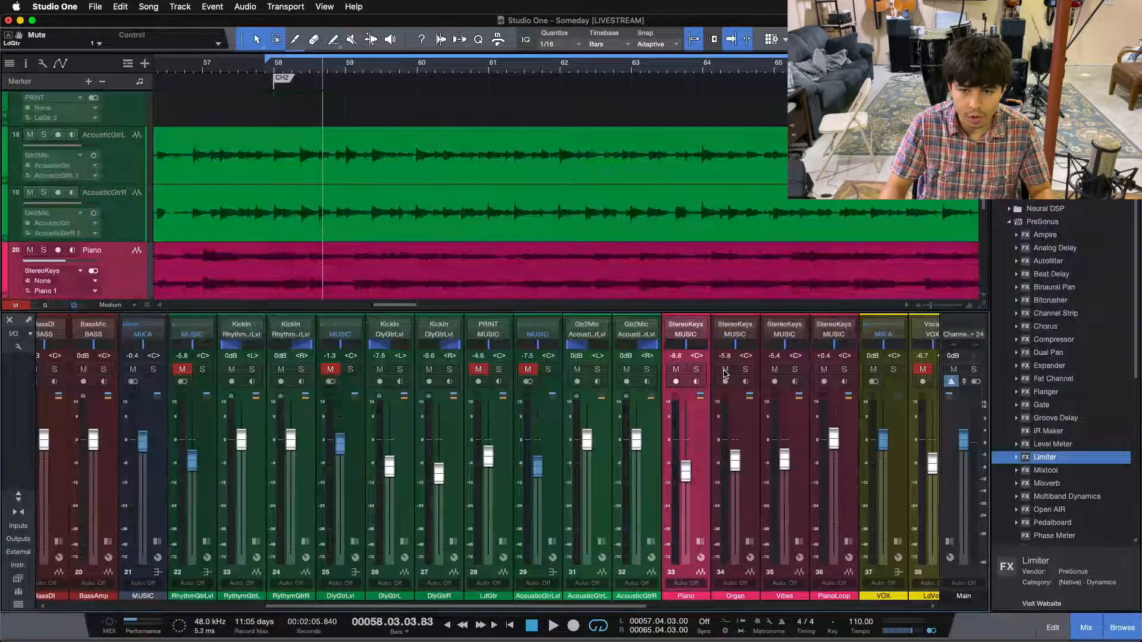
click(775, 370)
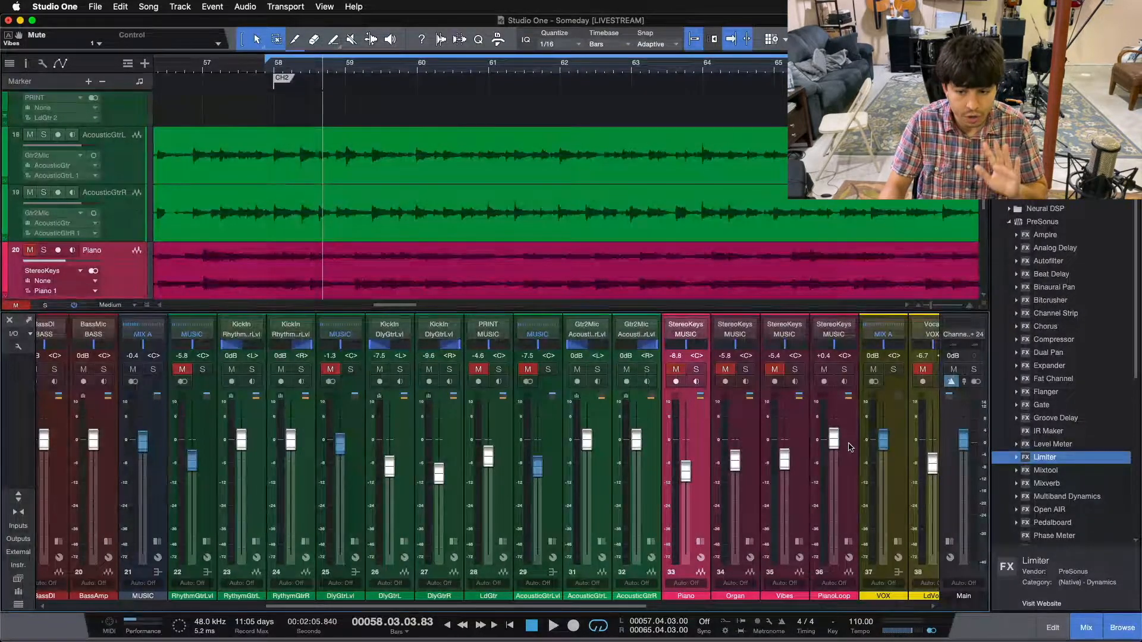
- Play the CH2 section with the reduced mix, stop, and compare the PianoLoop and RhythmGtrLvl channels, briefly viewing PianoLoop's inserts
key(space)
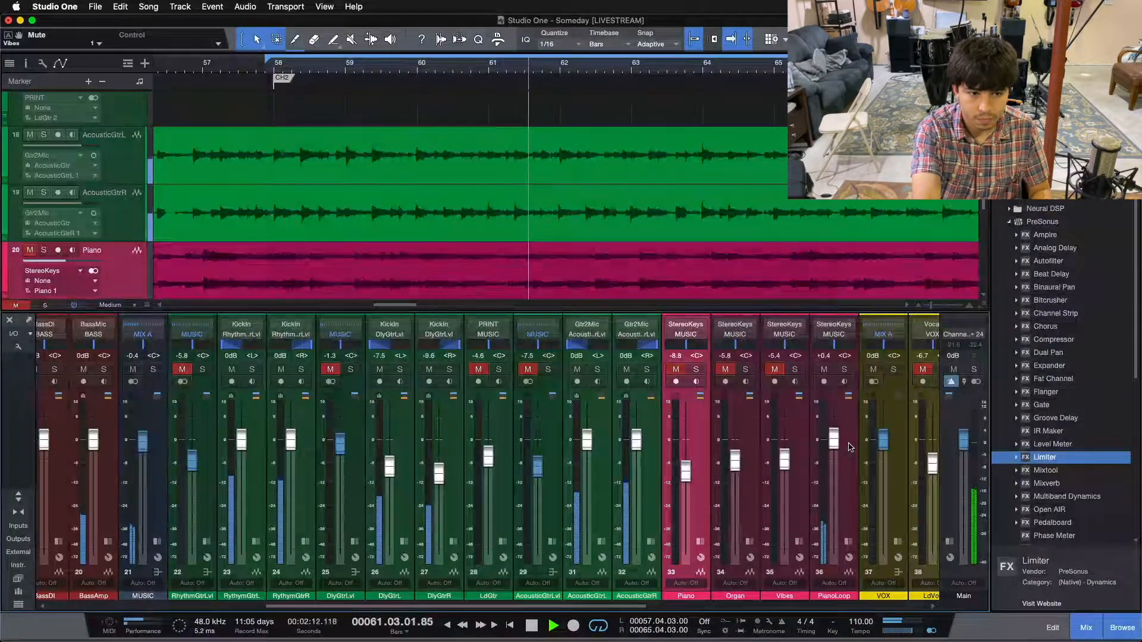
key(space)
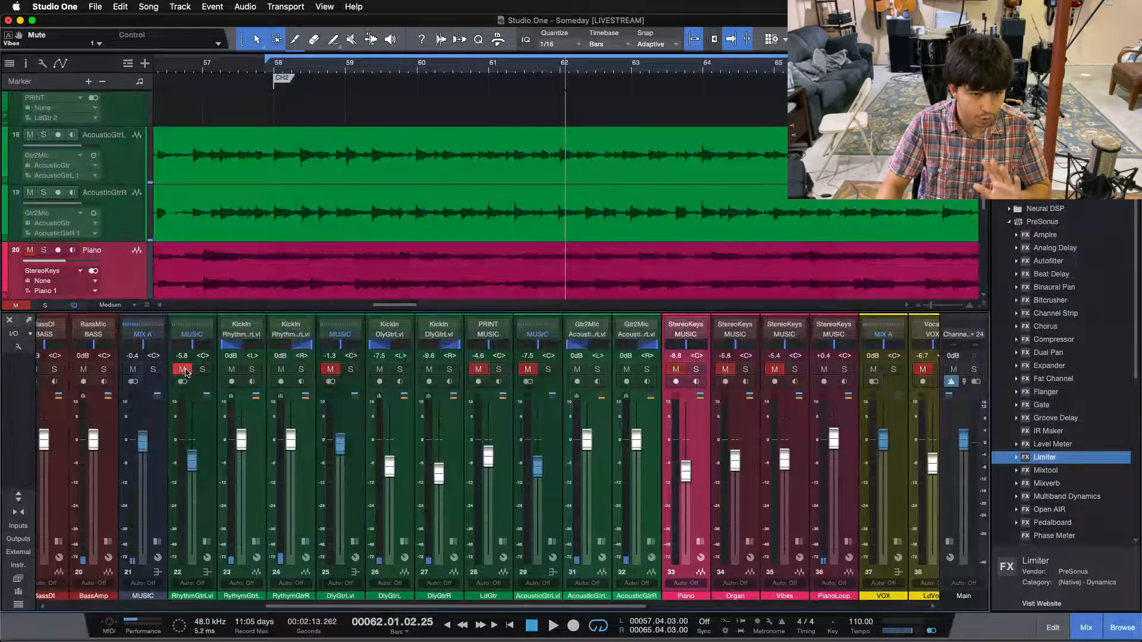
click(849, 496)
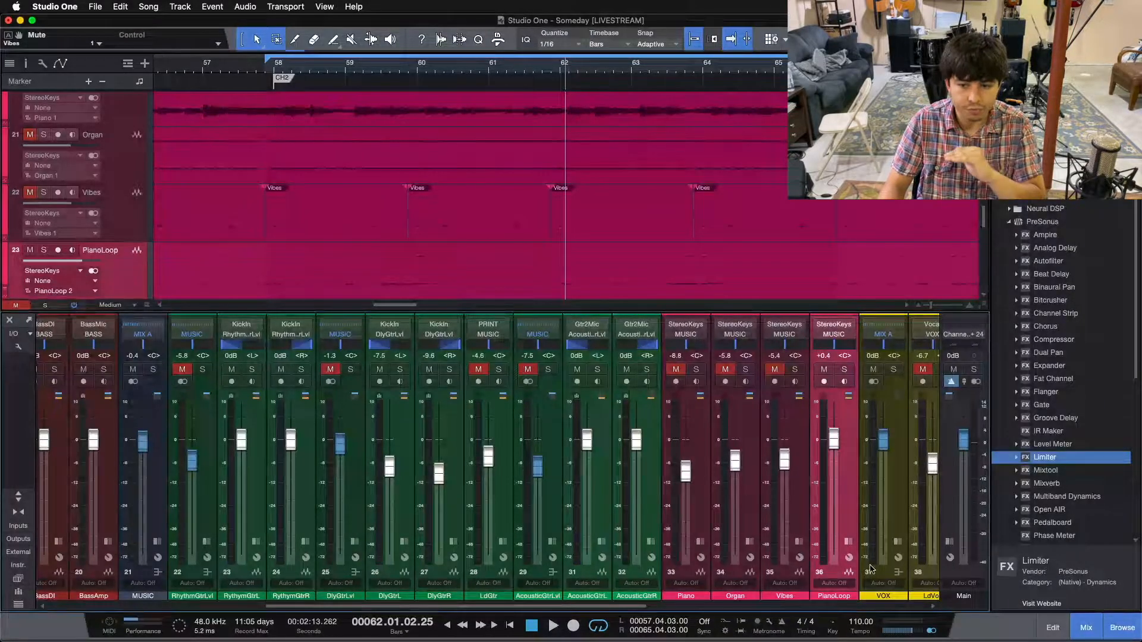
click(209, 500)
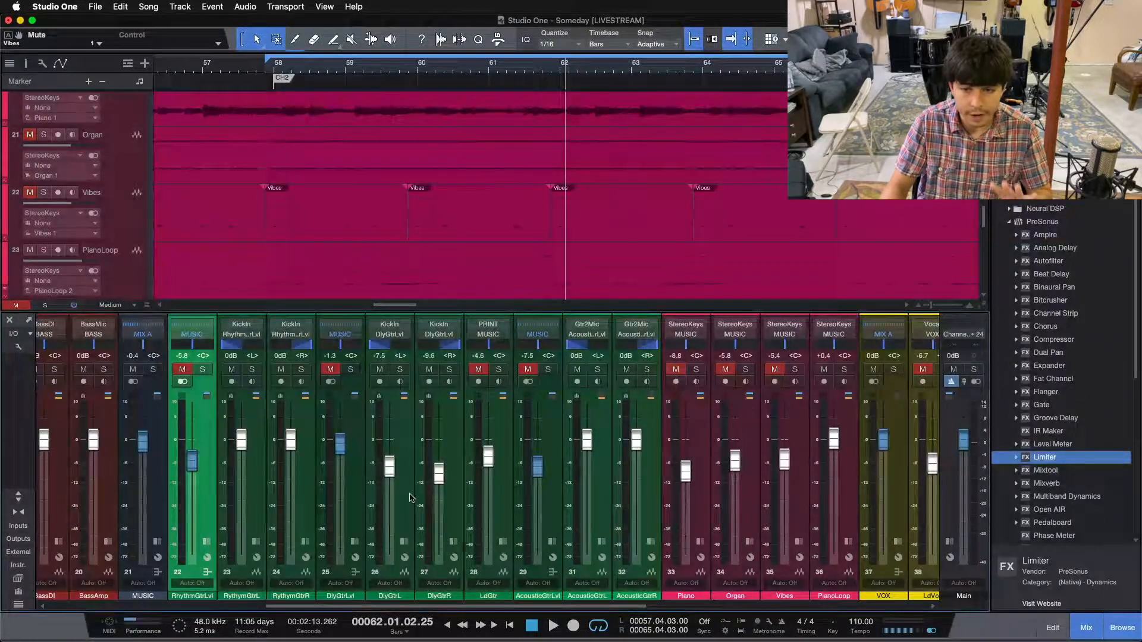
click(841, 483)
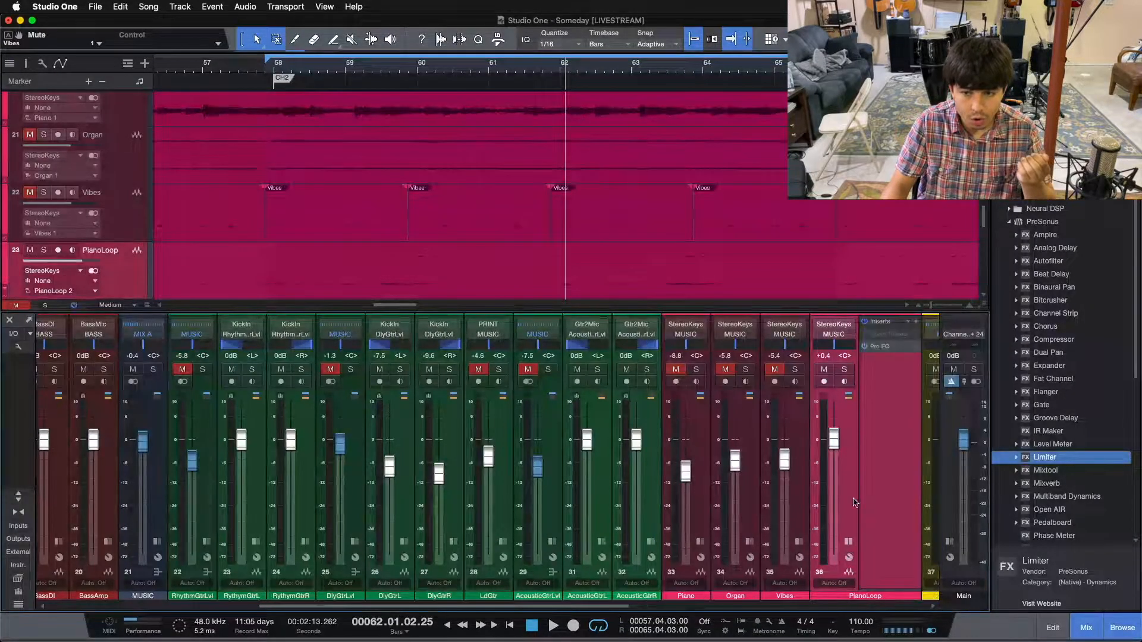
double_click(875, 358)
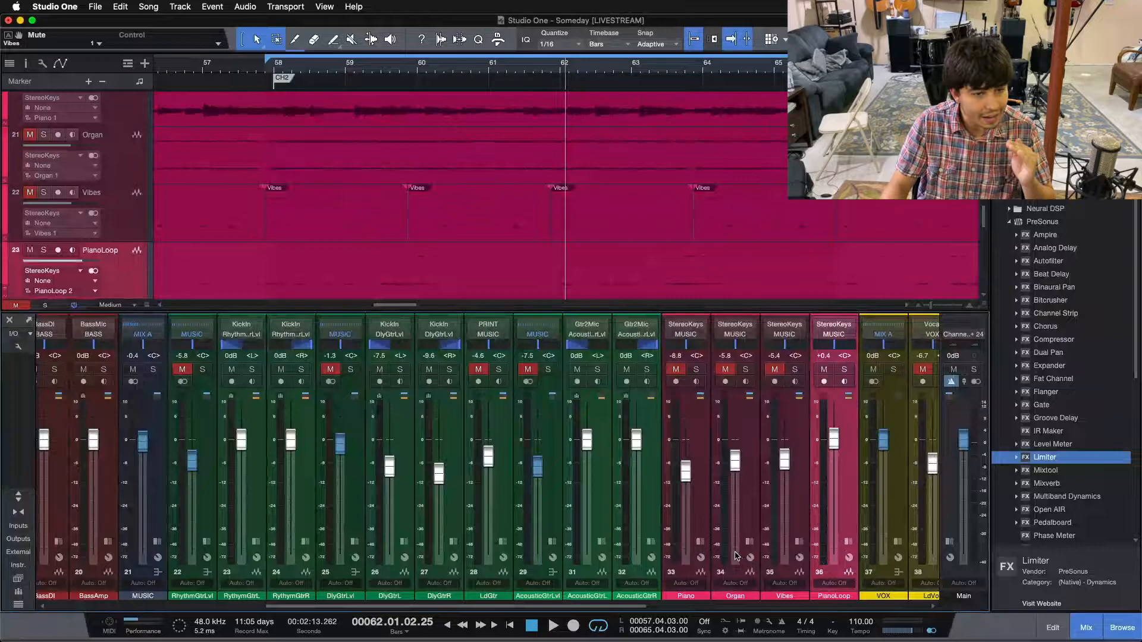
click(207, 493)
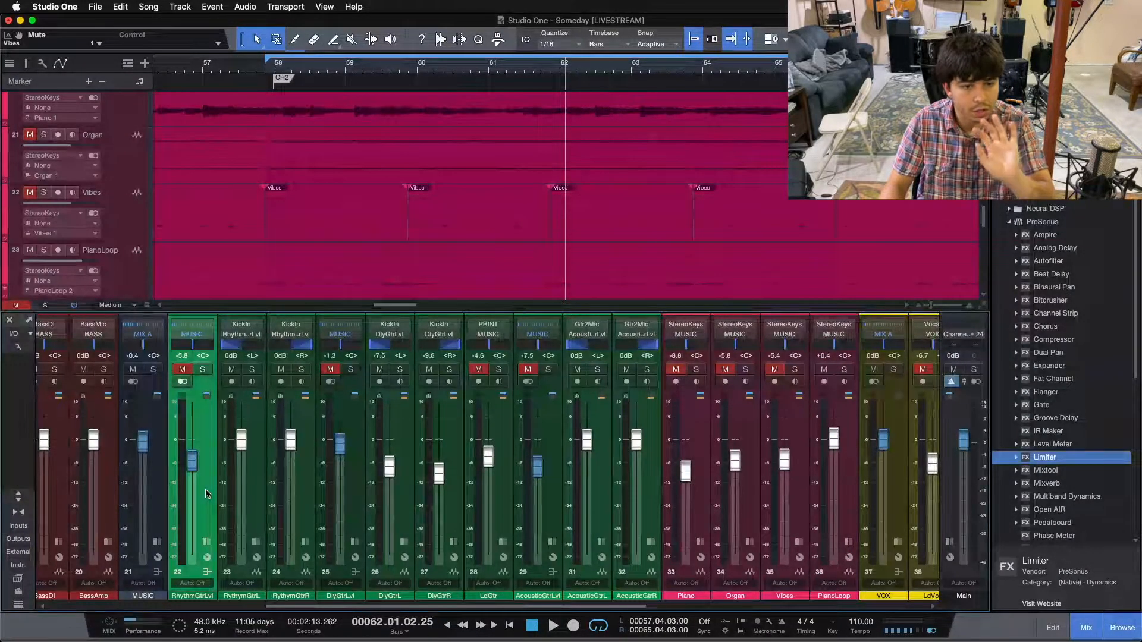
- Play from the loop start at bar 57 and unmute the RhythmGtrLvl bus
key(space)
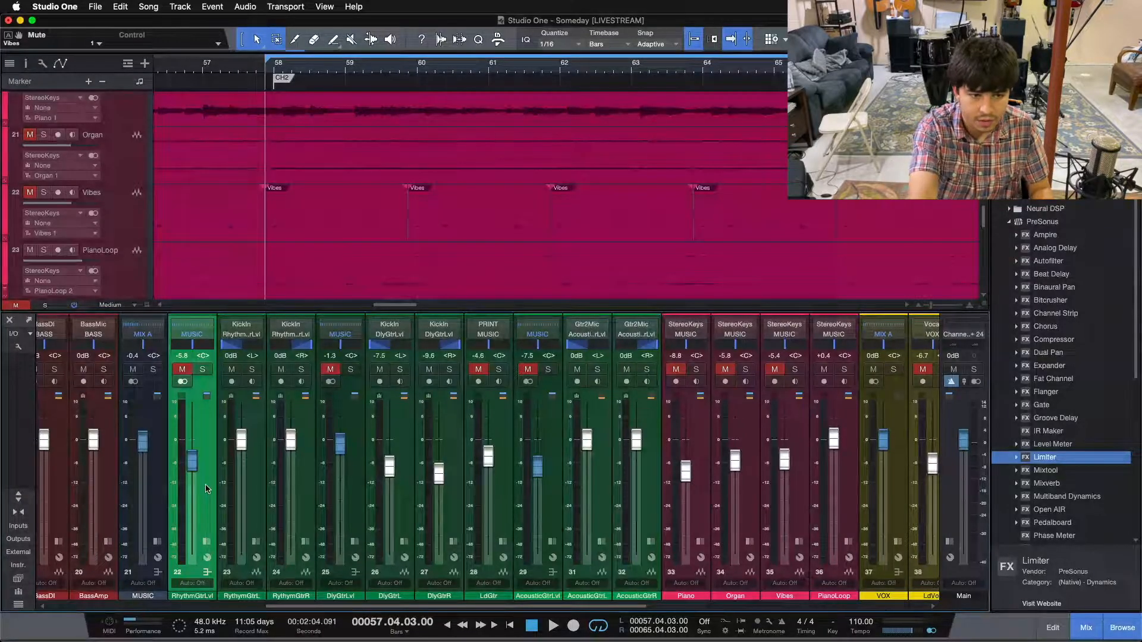
key(space)
click(183, 369)
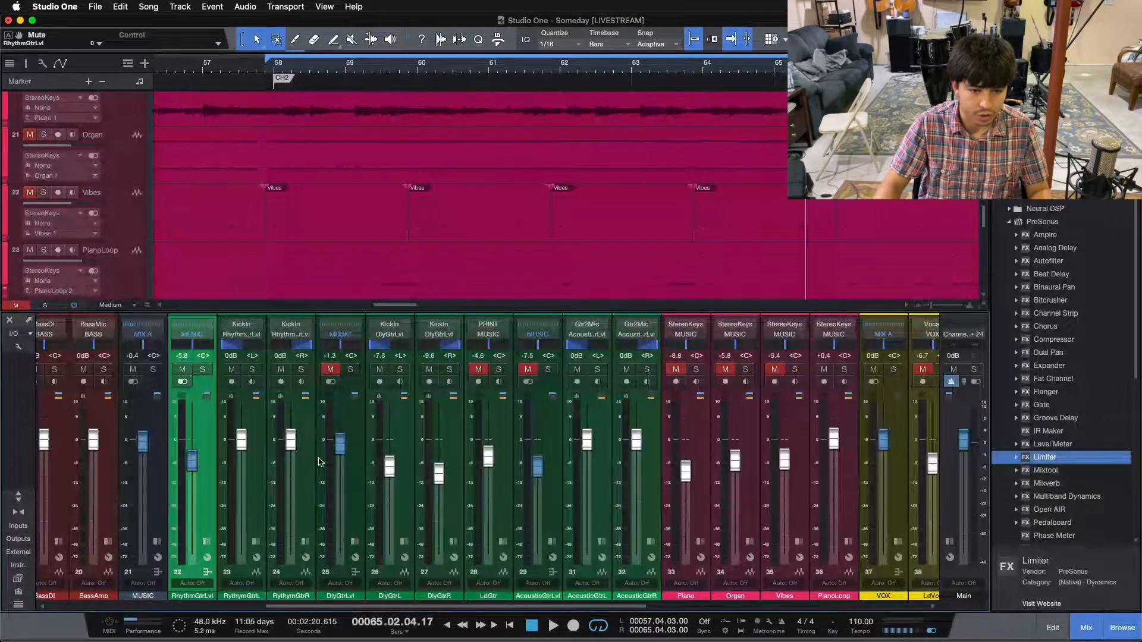
- Return to the loop start, play the section and unmute the DlyGtrLvl bus during playback
click(354, 474)
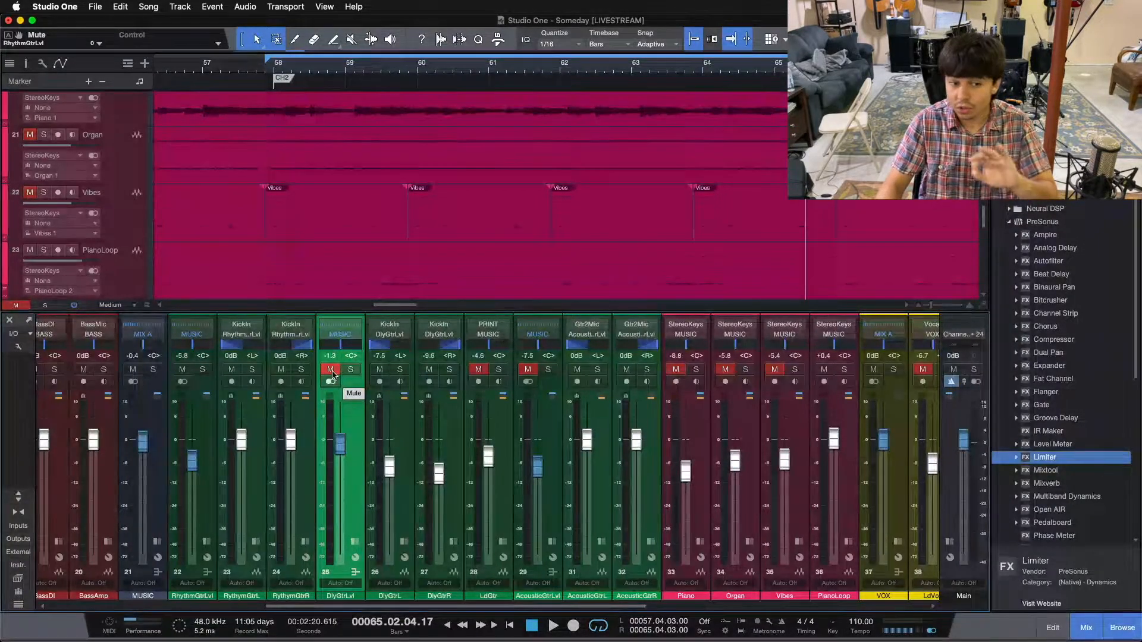
click(203, 488)
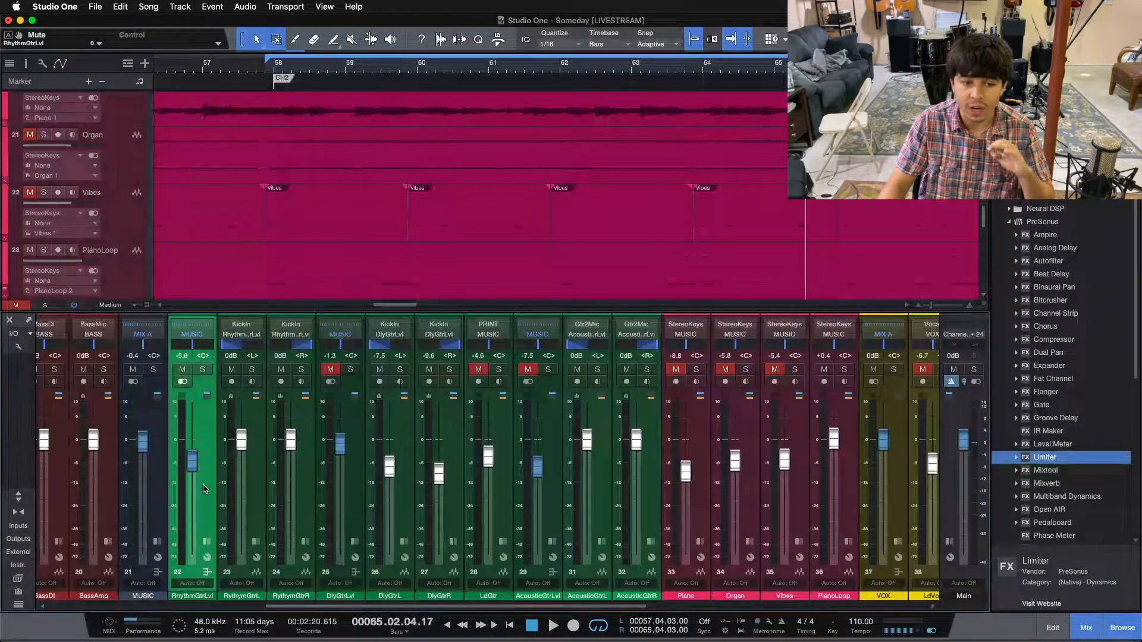
click(359, 486)
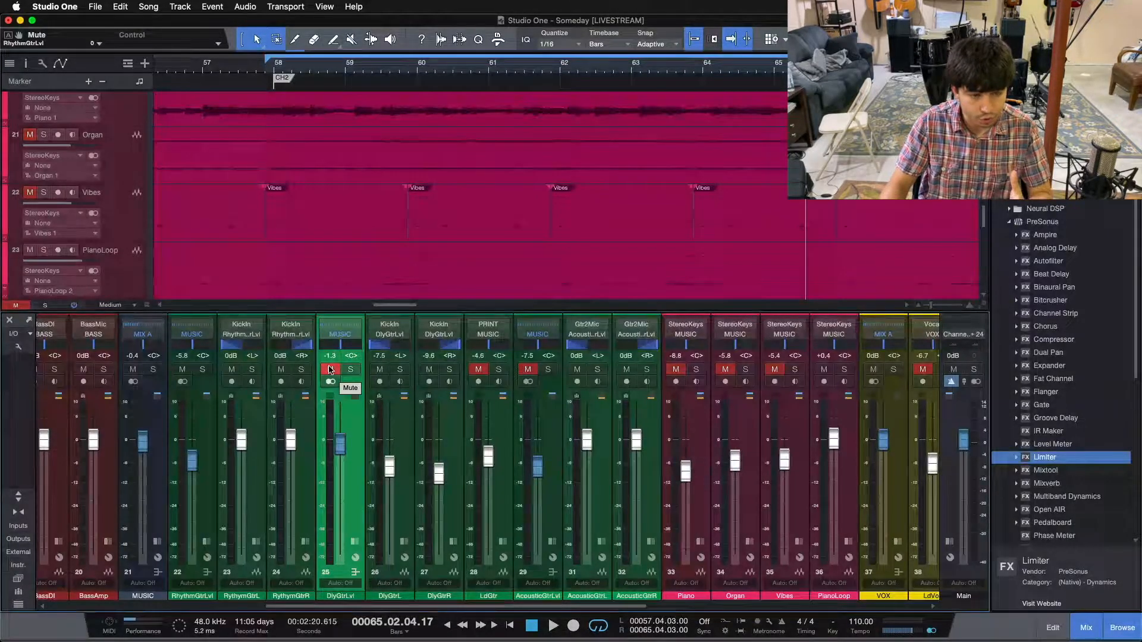
key(KP_1)
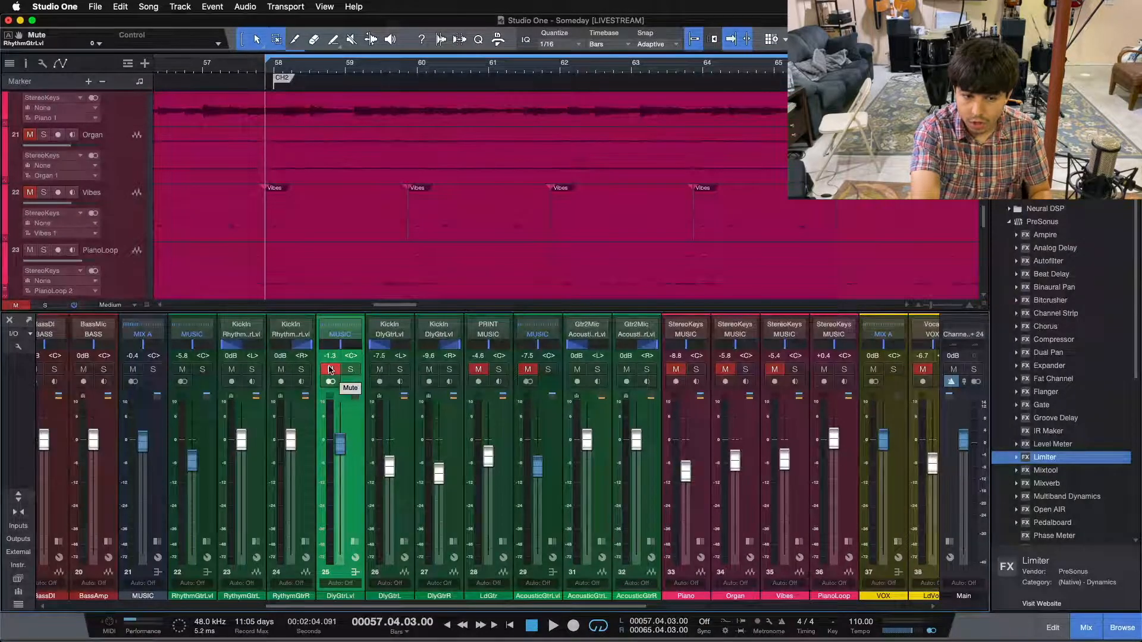
key(space)
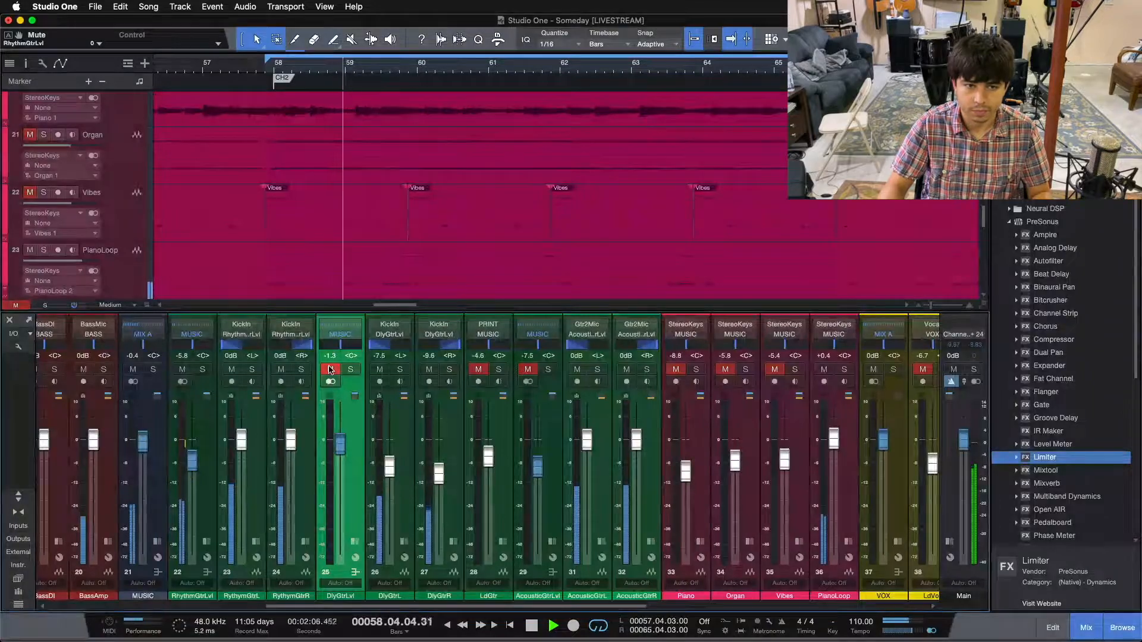
click(330, 369)
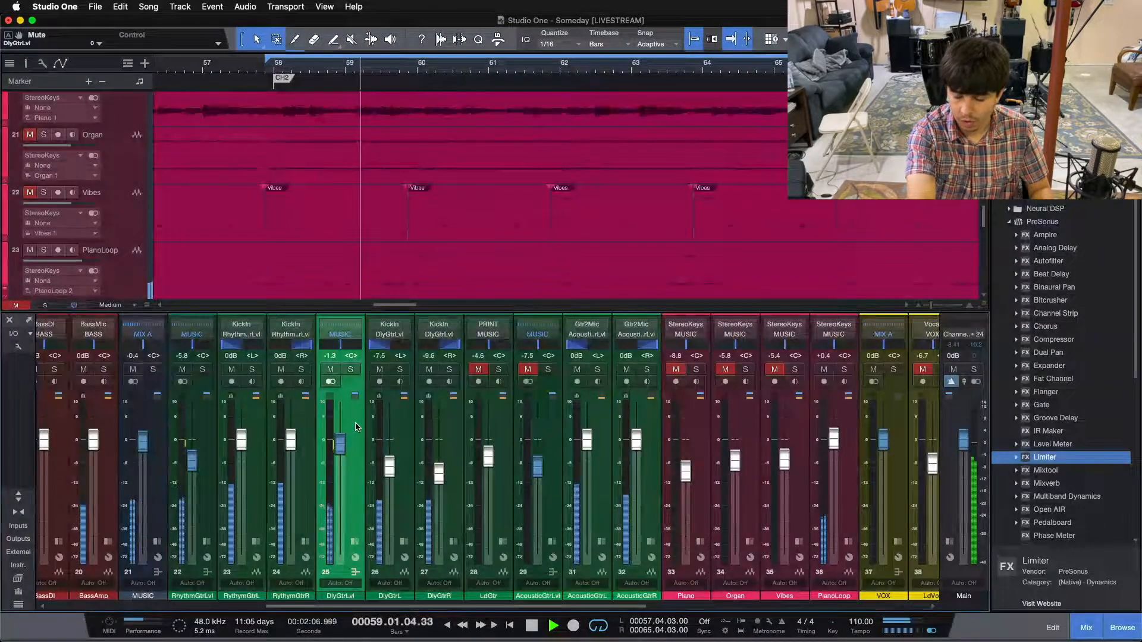
- Solo the DlyGtrLvl bus briefly during playback, return it to the mix and stop
click(351, 369)
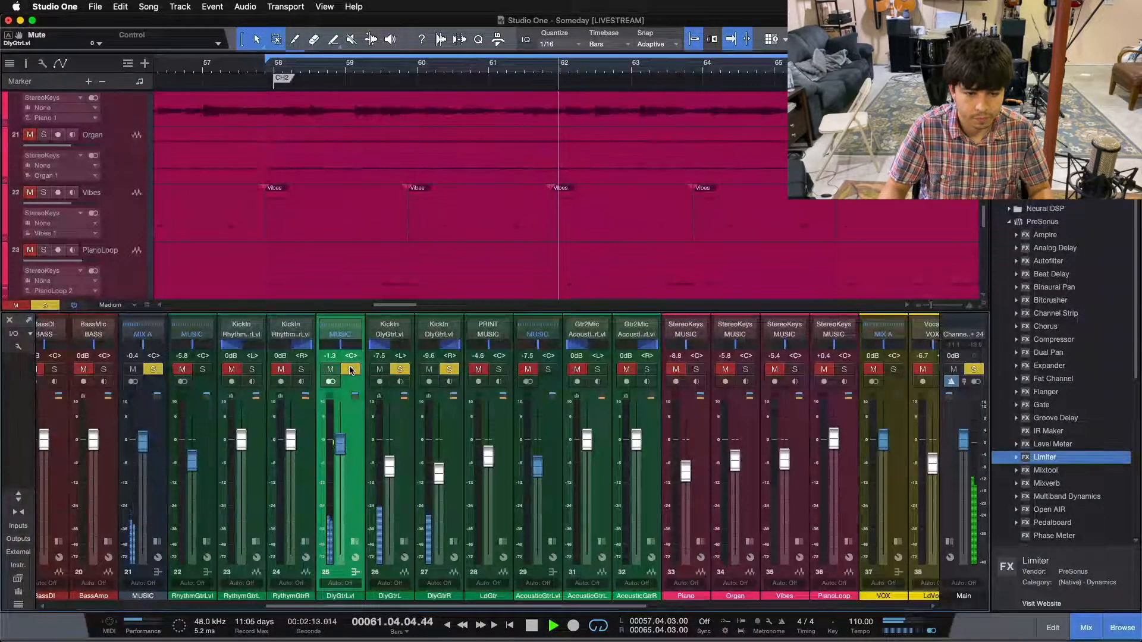
click(350, 369)
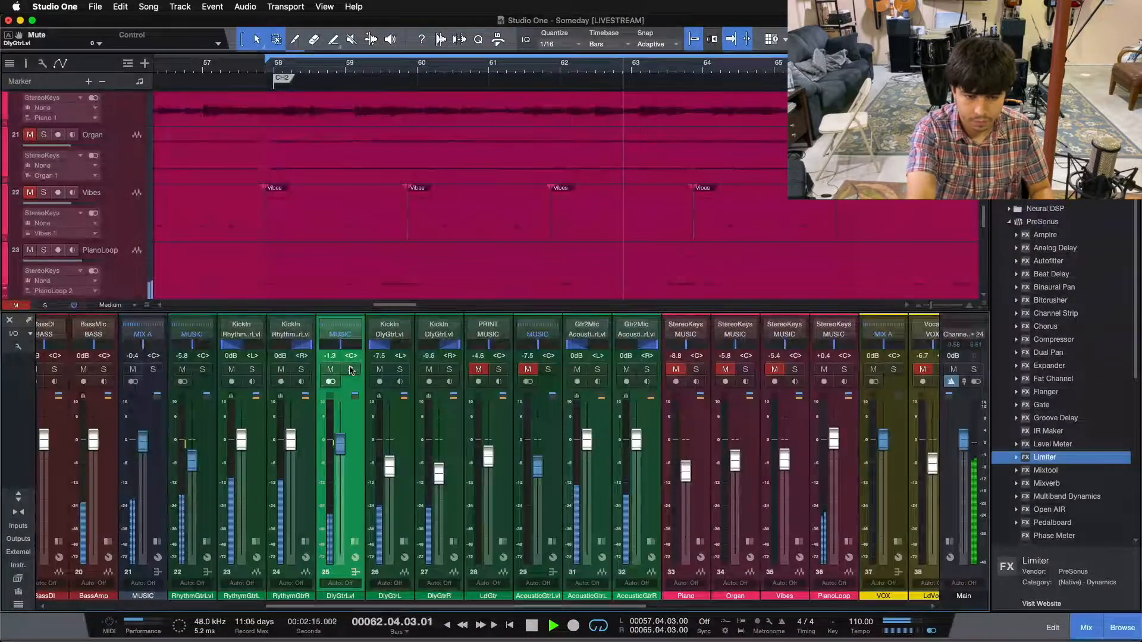
key(space)
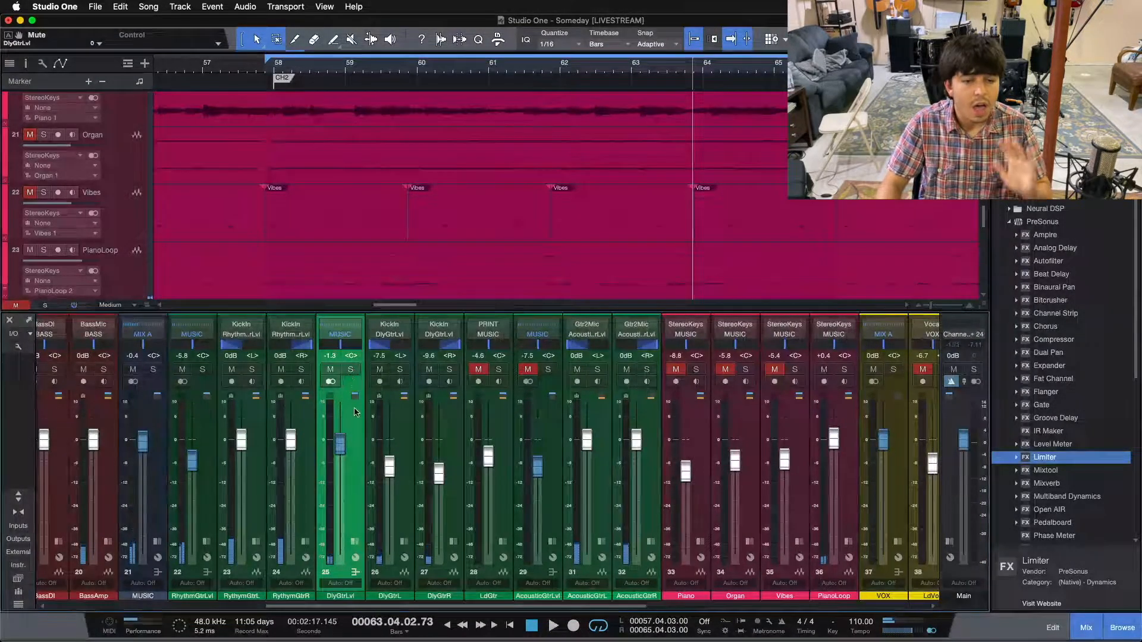
- Unmute the LdGtr channel and select the DlyGtrLvl bus
click(201, 496)
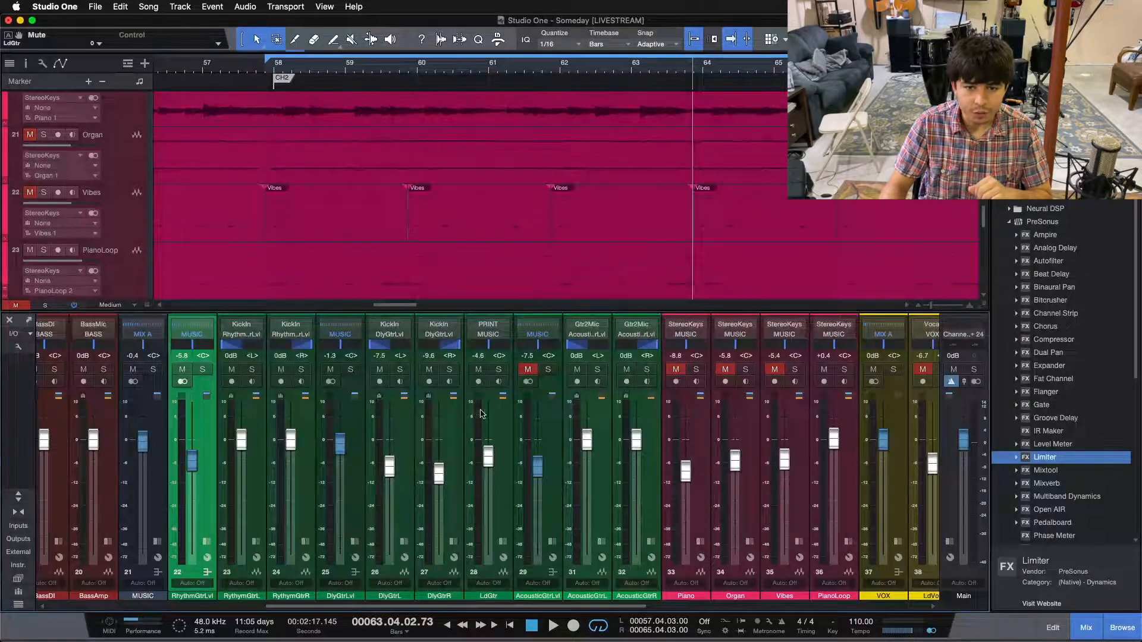
click(559, 442)
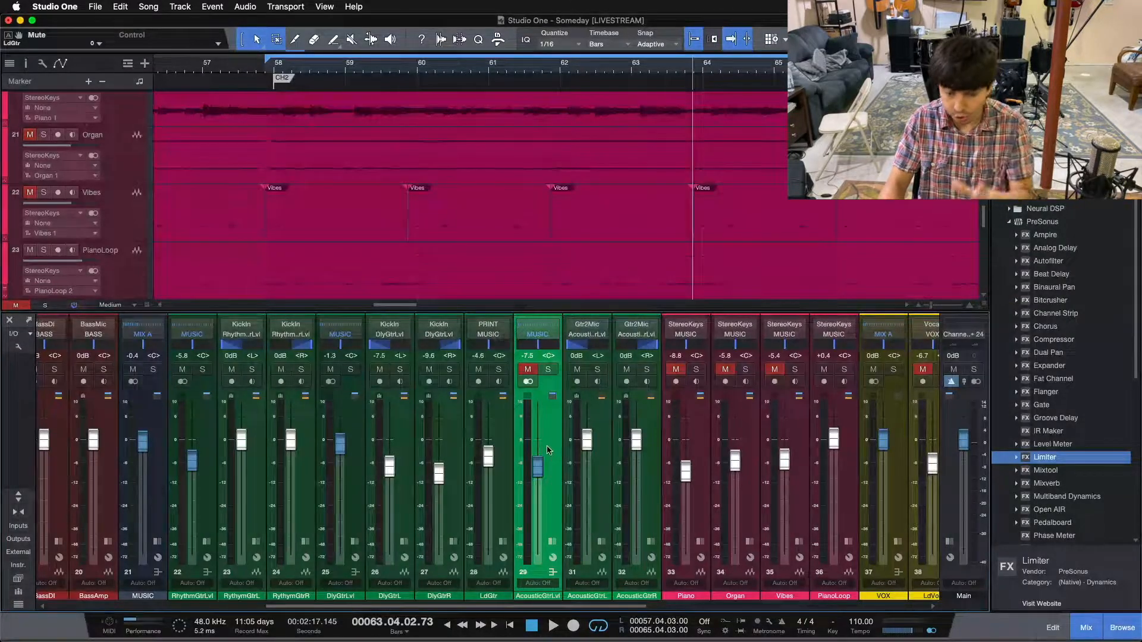
click(351, 480)
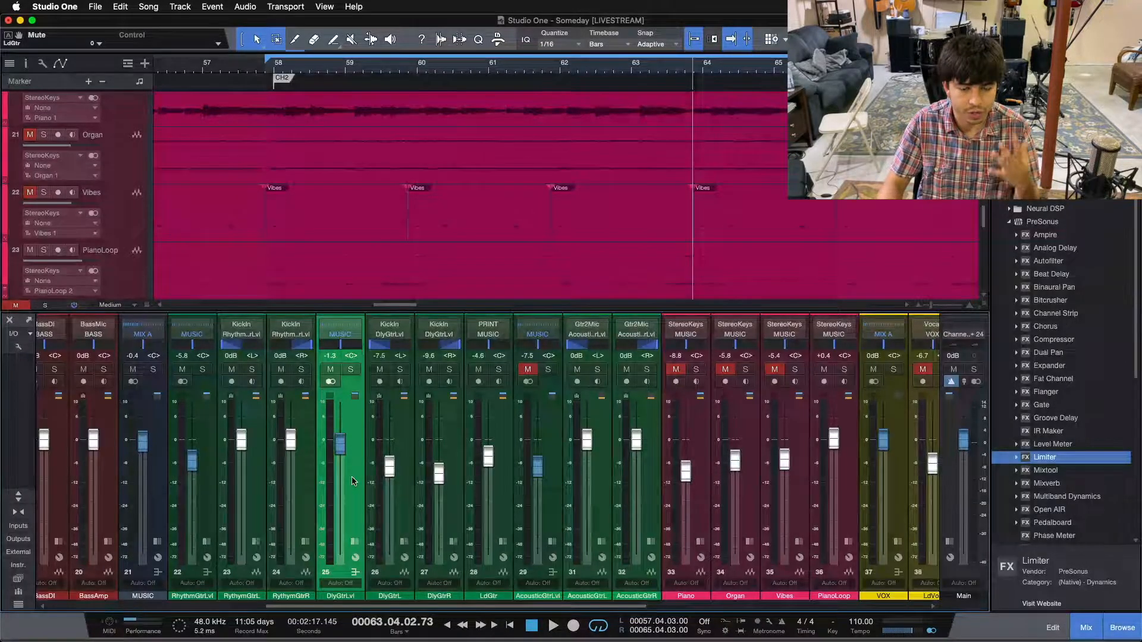
- Play again from the loop start and unmute the AcousticGtrLvl bus during playback
key(KP_1)
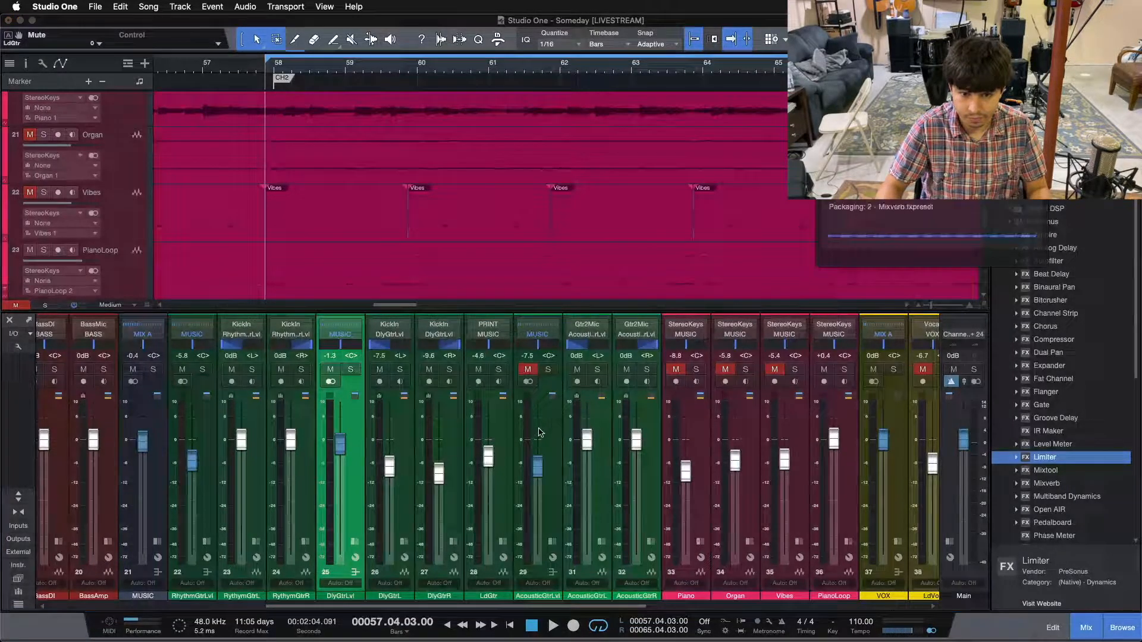
key(space)
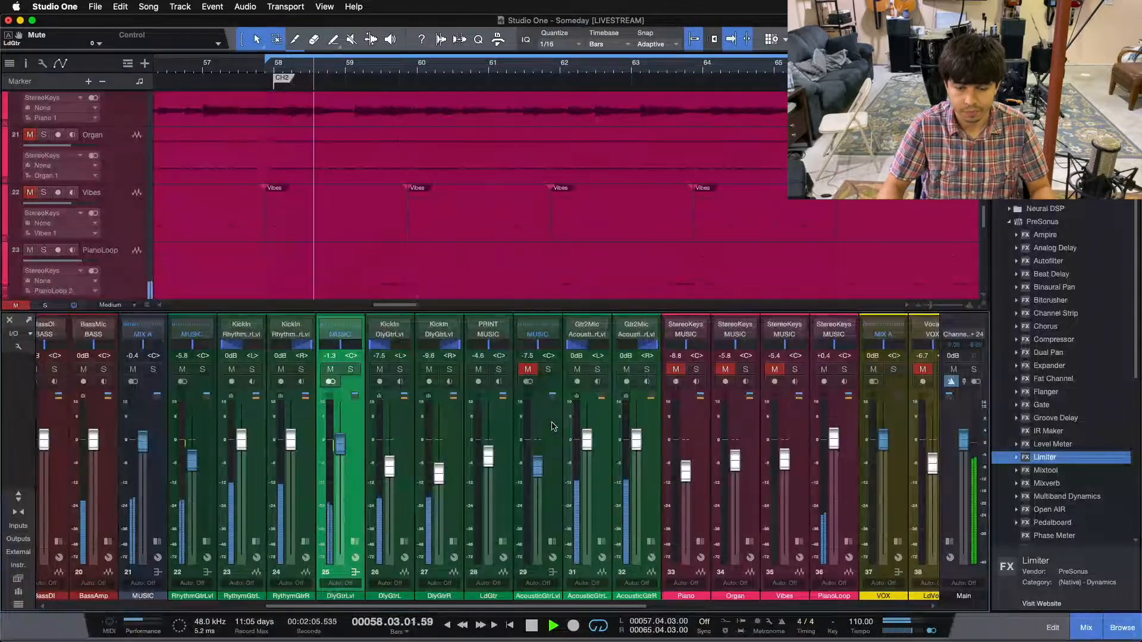
click(529, 370)
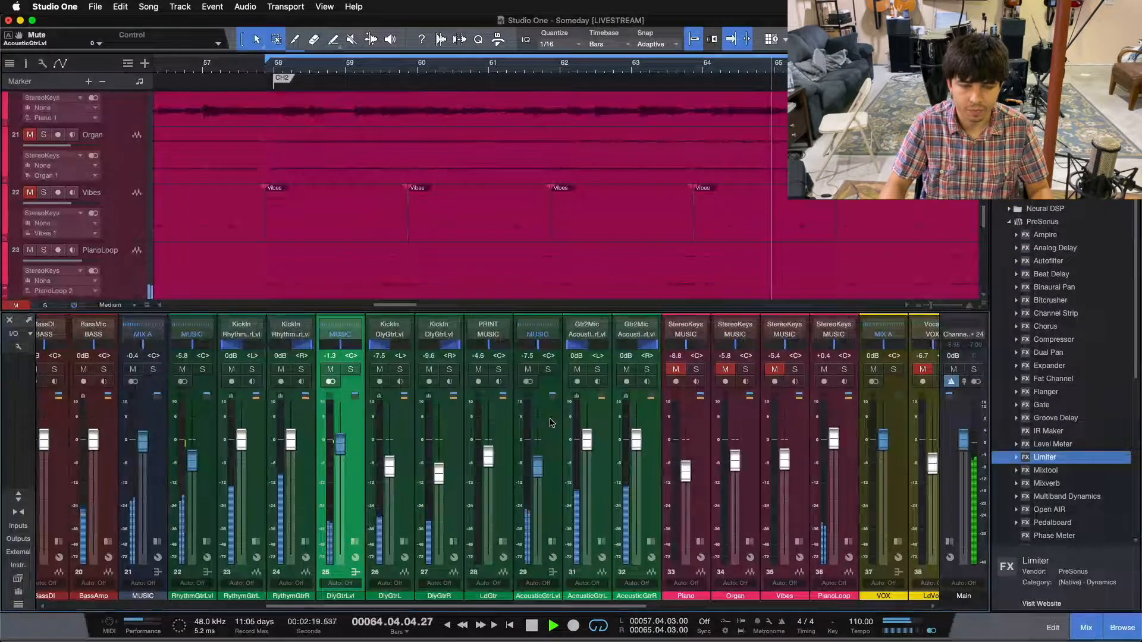
- Mute the AcousticGtrLvl bus briefly during playback, bring it back into the mix, stop and select the bus
click(527, 370)
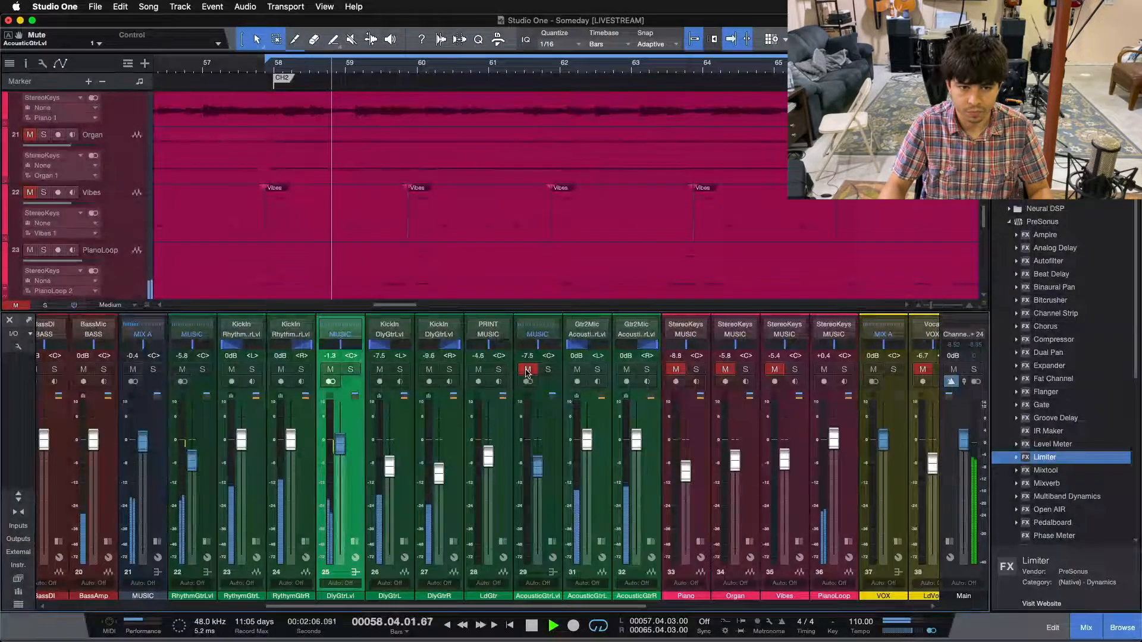
click(527, 370)
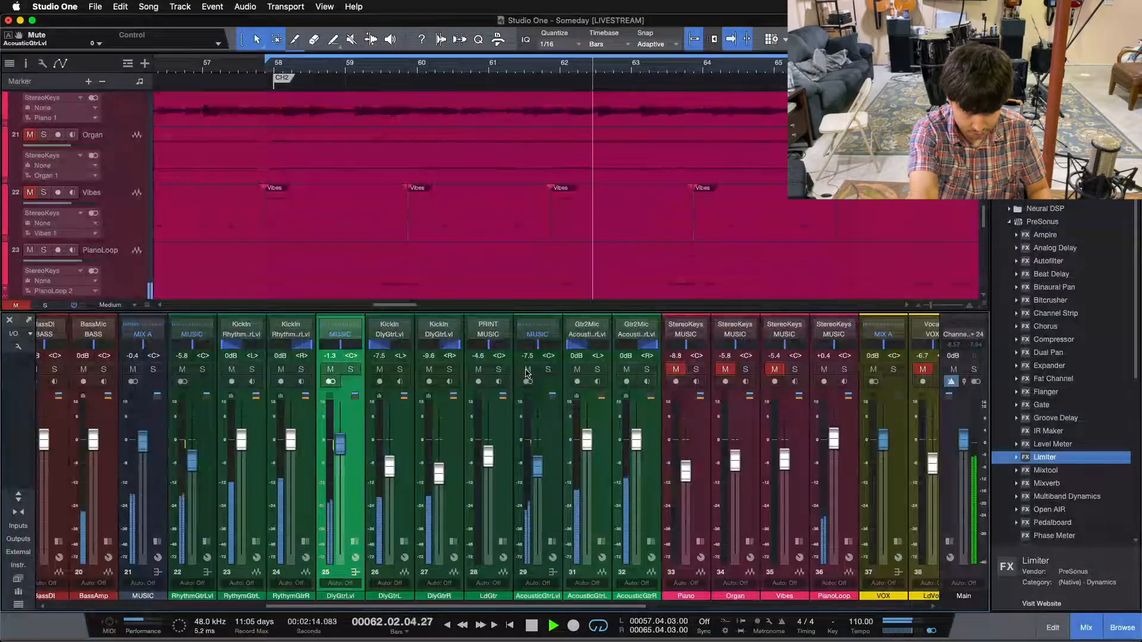
key(space)
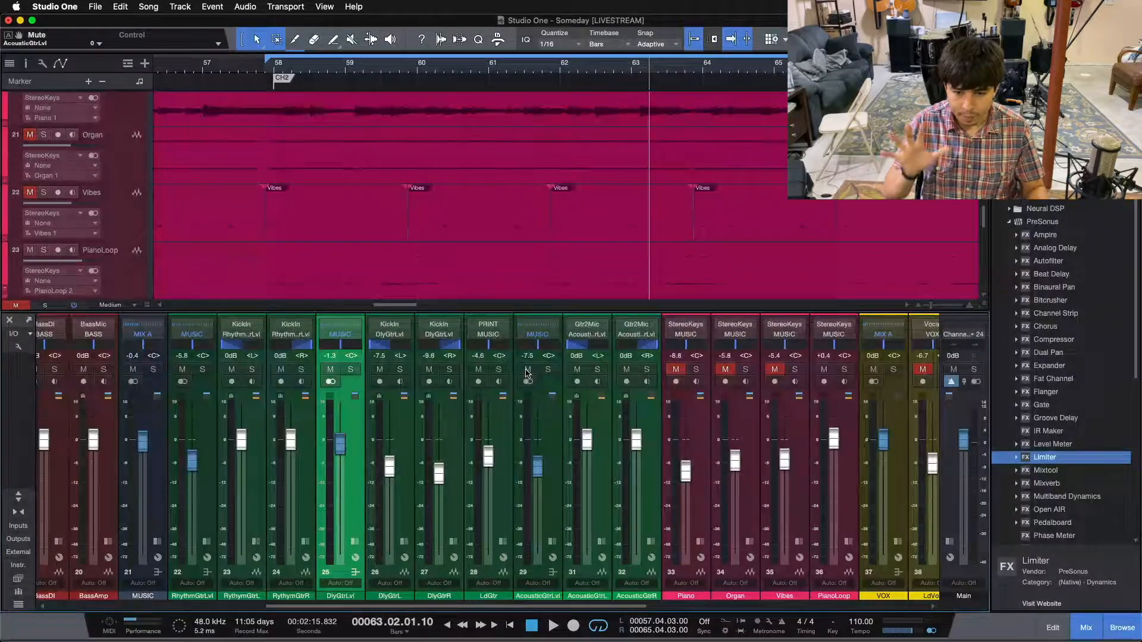
click(553, 460)
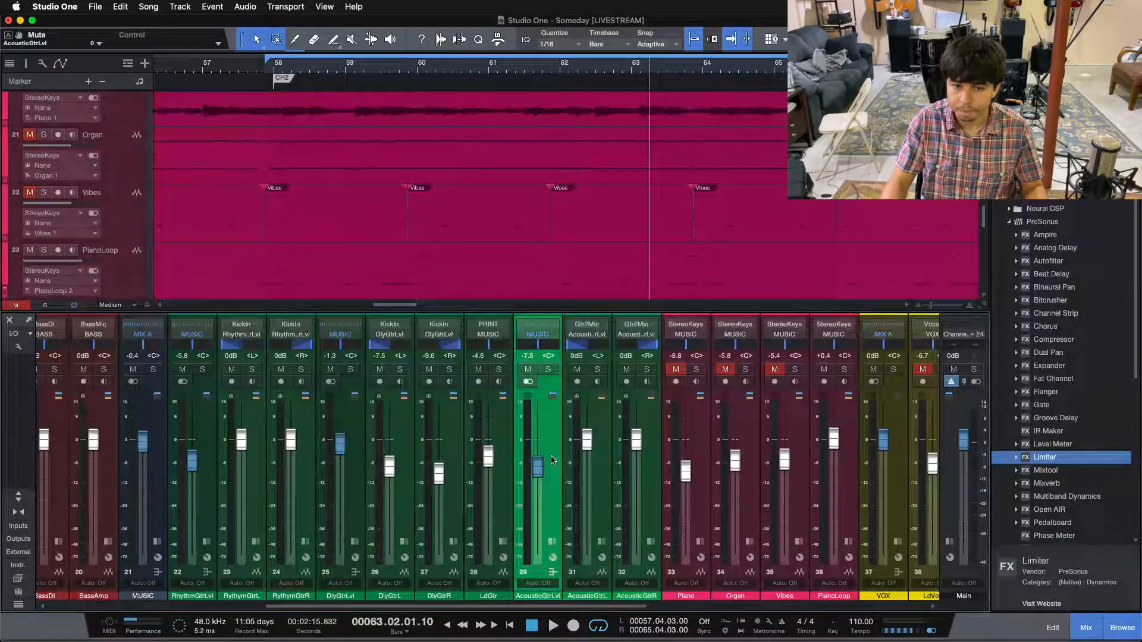
- Select and unmute the Piano channel, and play the section from the loop start
click(690, 436)
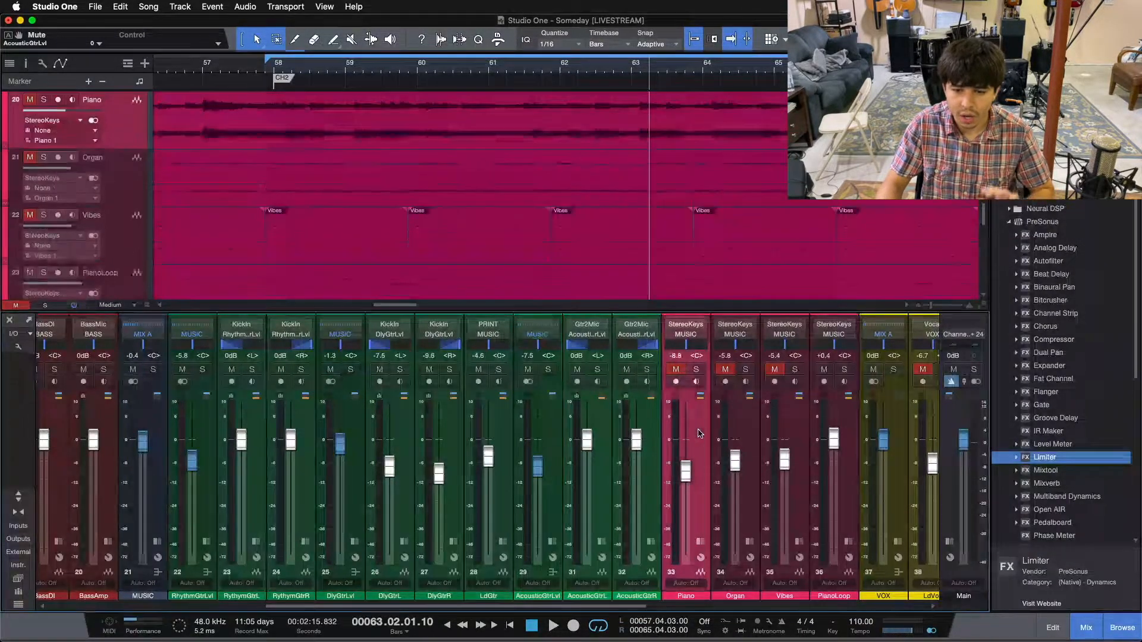
click(675, 370)
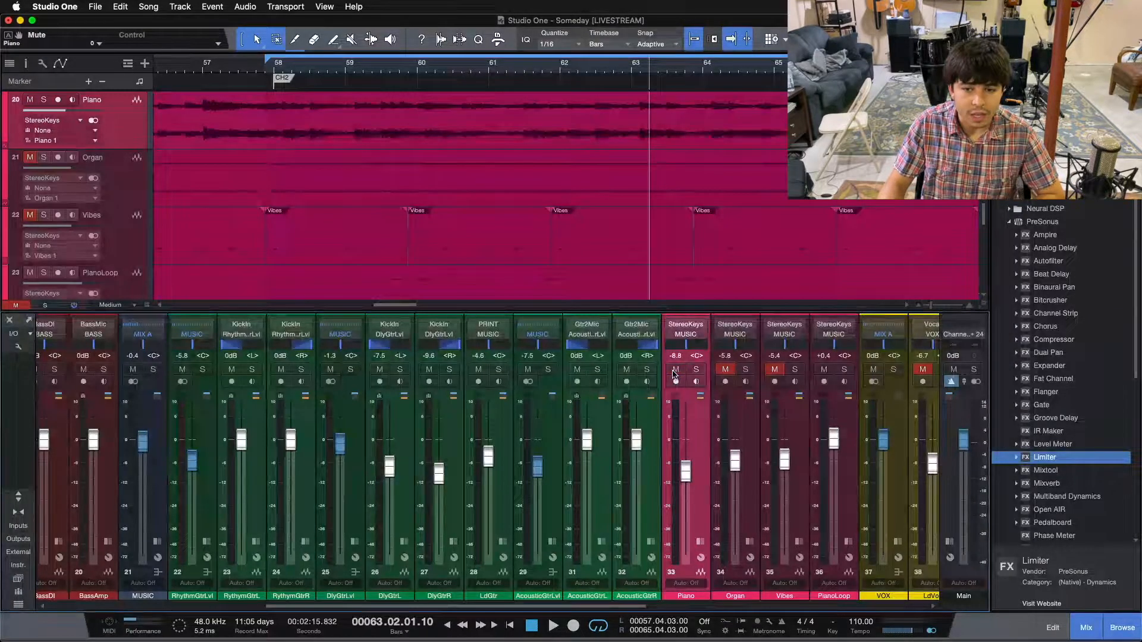
key(space)
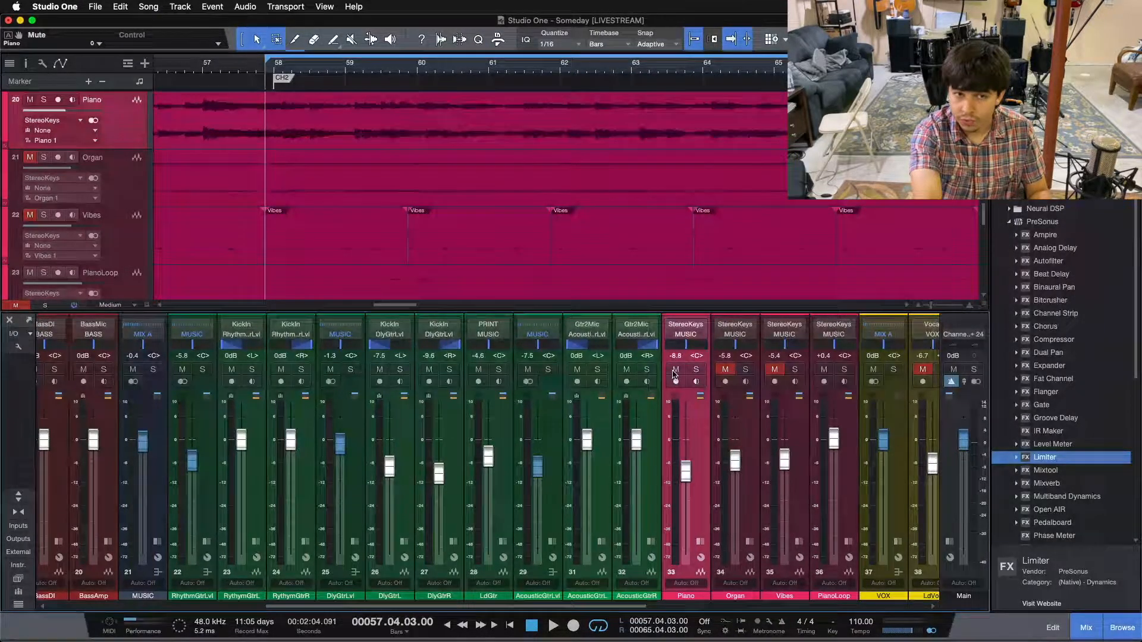
key(space)
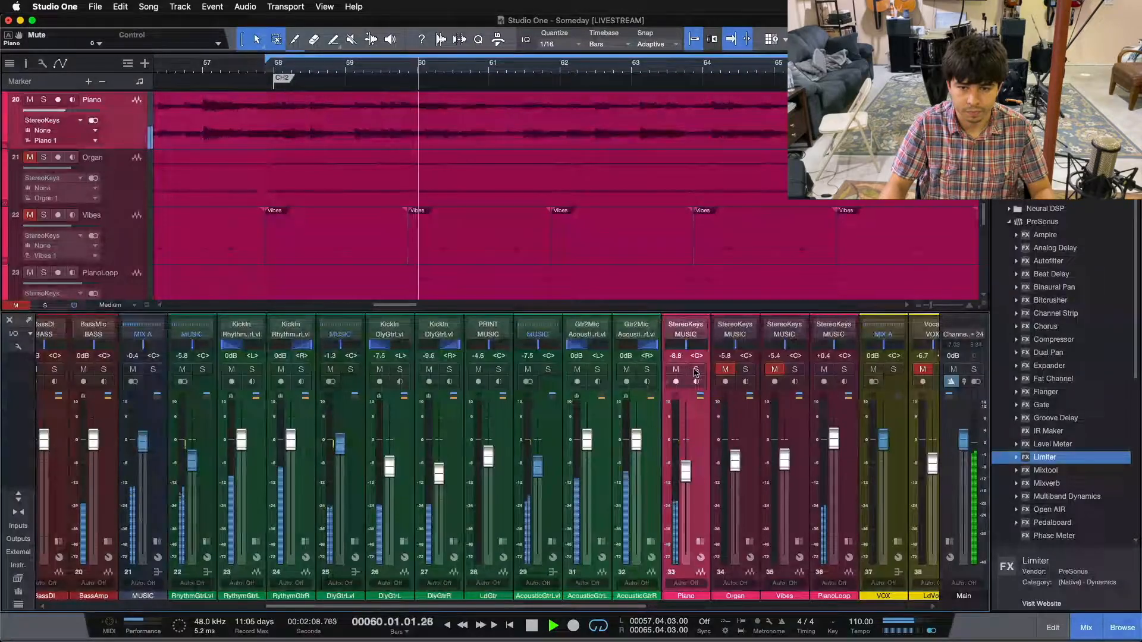
- Solo the Piano with the RhythmGtrLvl and DlyGtrLvl buses, swap the DlyGtrLvl solo for the PianoLoop channel, and stop playback
click(696, 370)
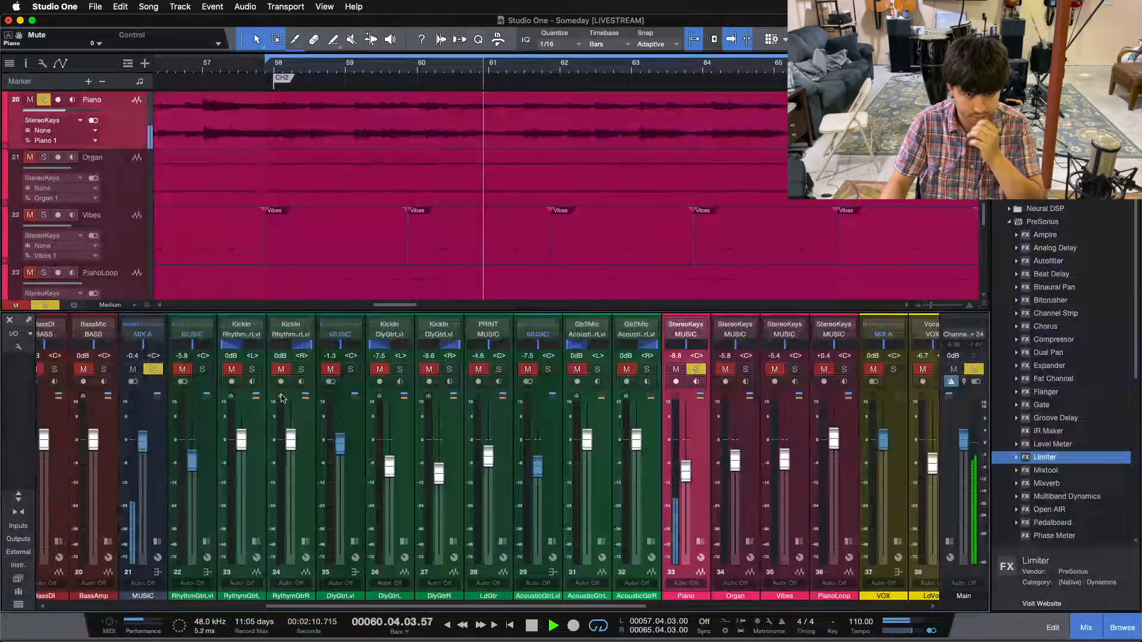
click(350, 369)
click(202, 369)
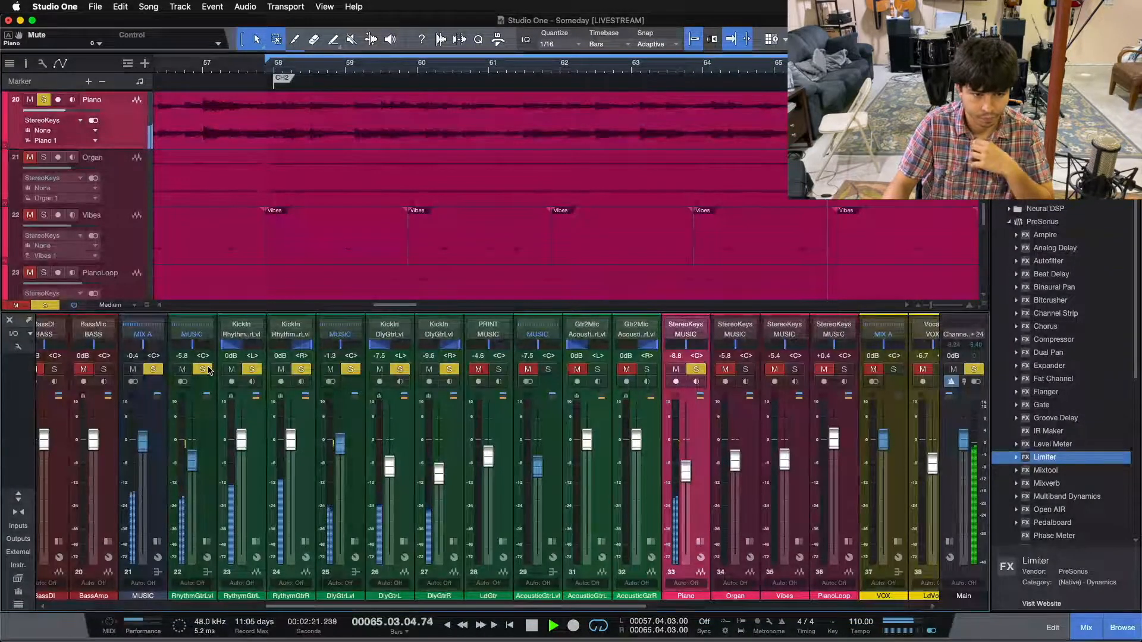
click(350, 370)
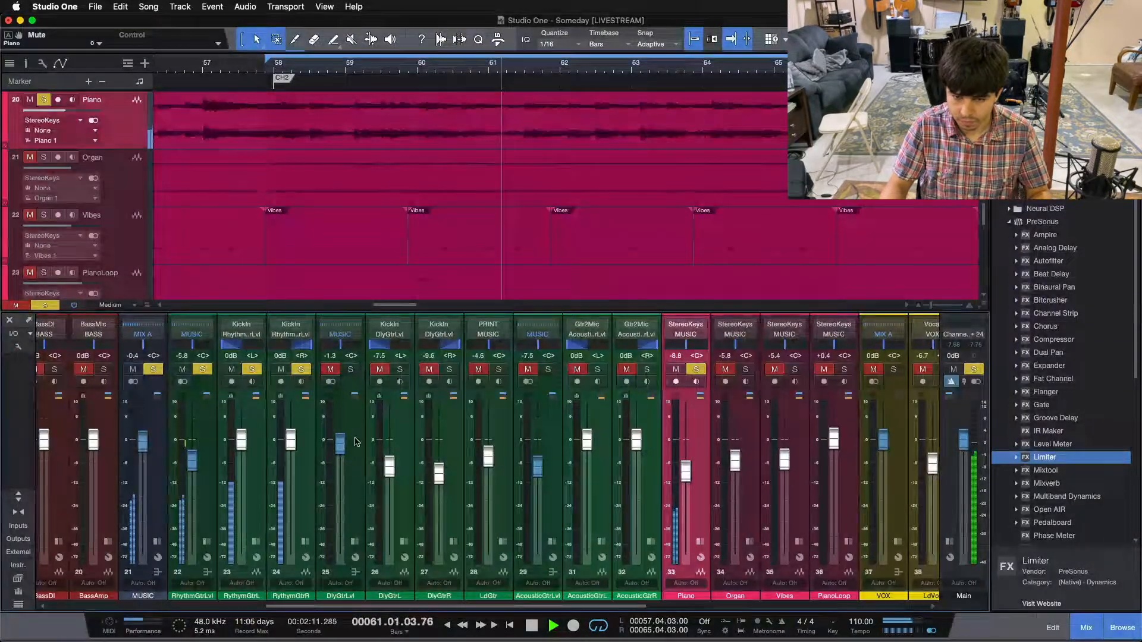
click(843, 370)
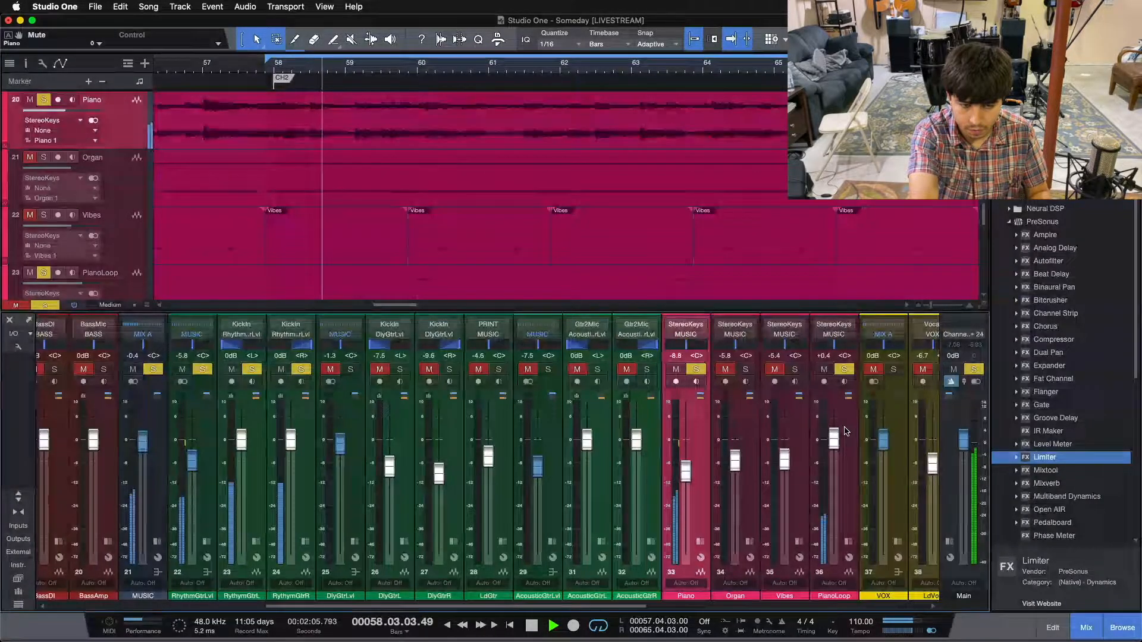
key(space)
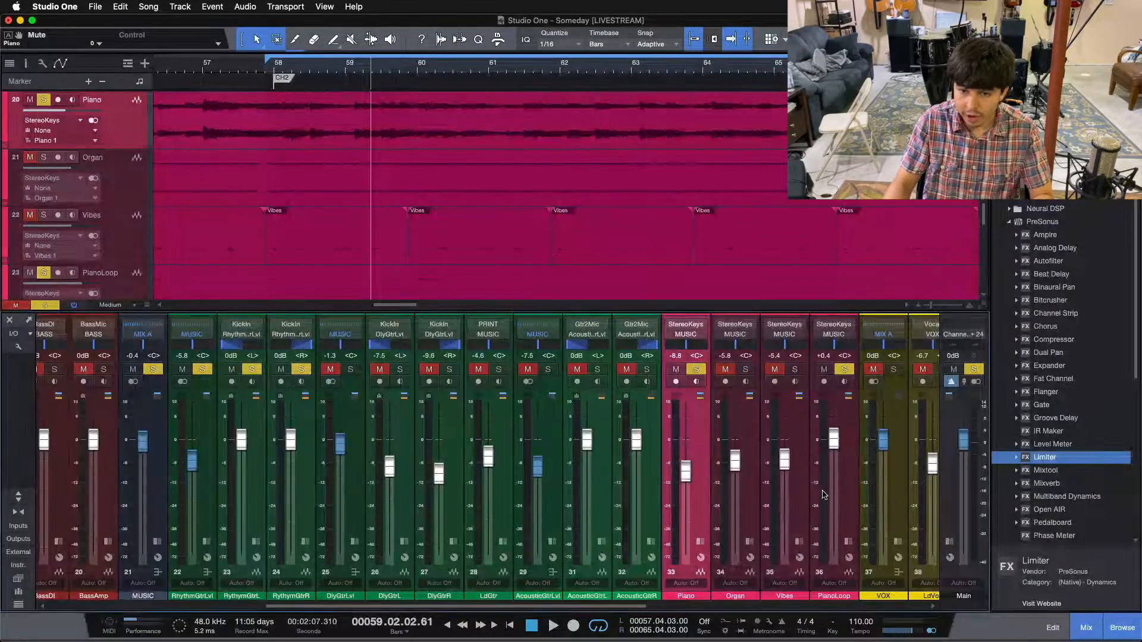
- Select the PianoLoop, Piano and RhythmGtrLvl channels in turn to compare their parts, and clear all solos
click(841, 489)
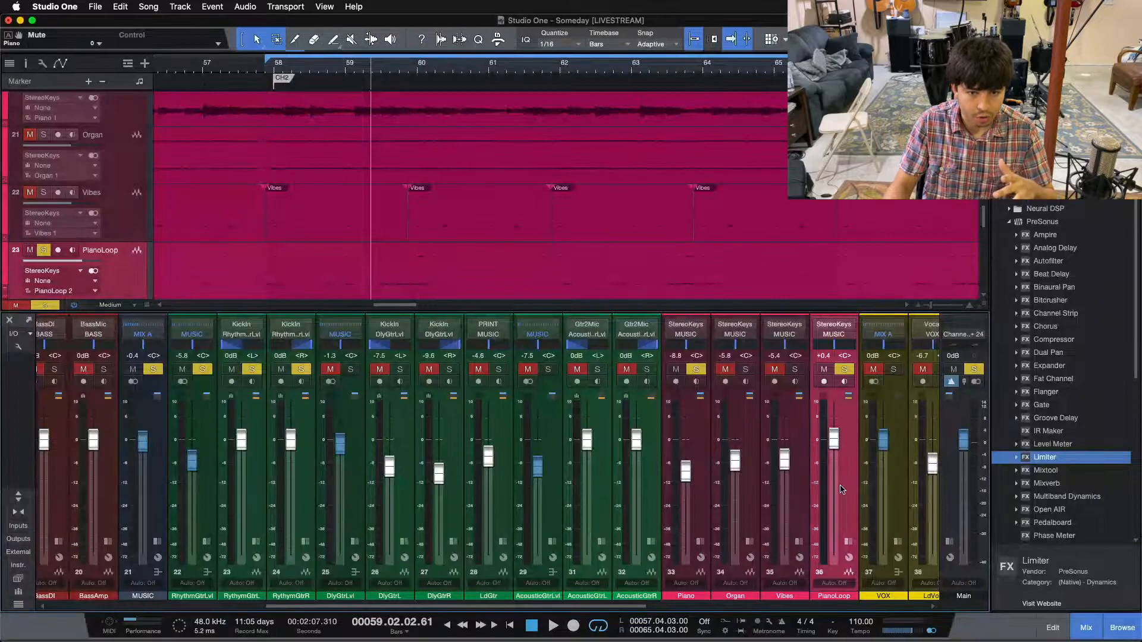
click(703, 451)
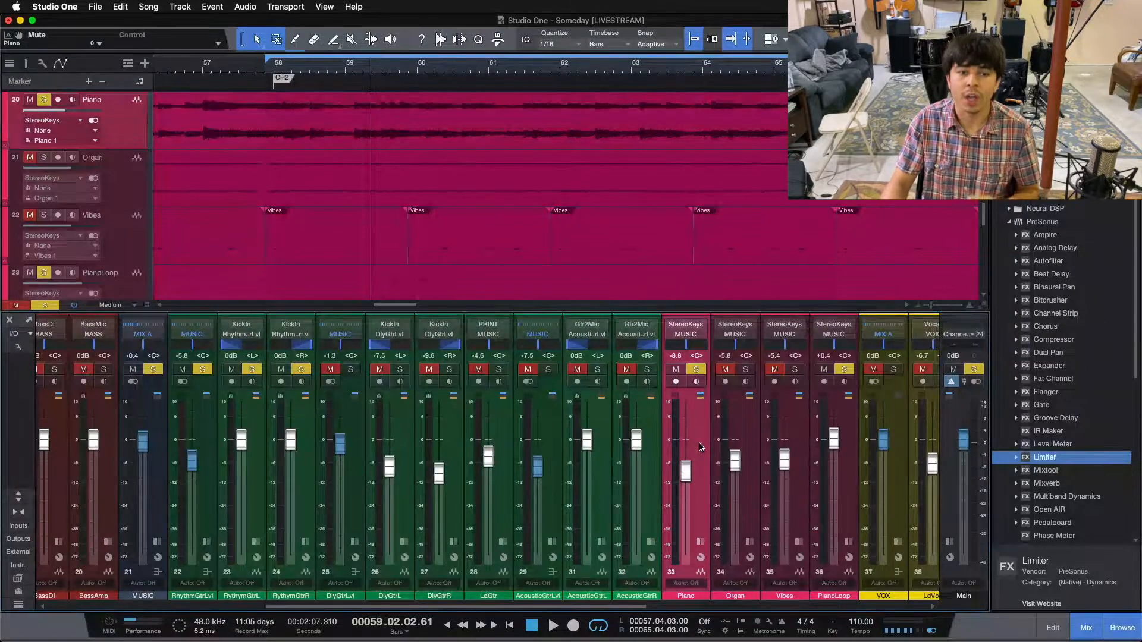
click(211, 471)
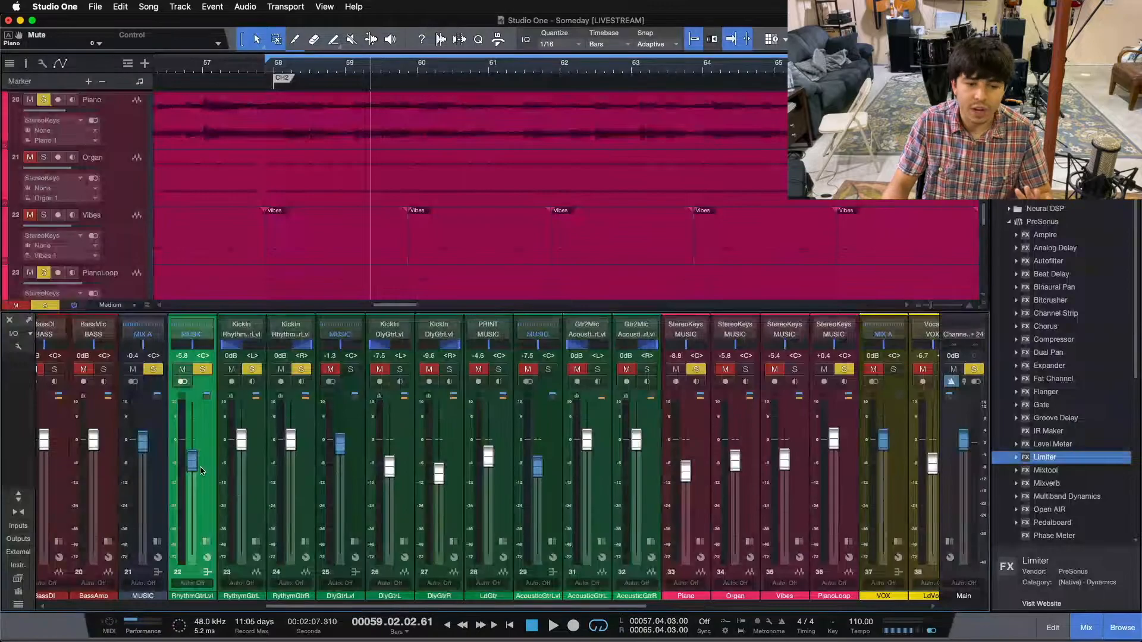
click(848, 465)
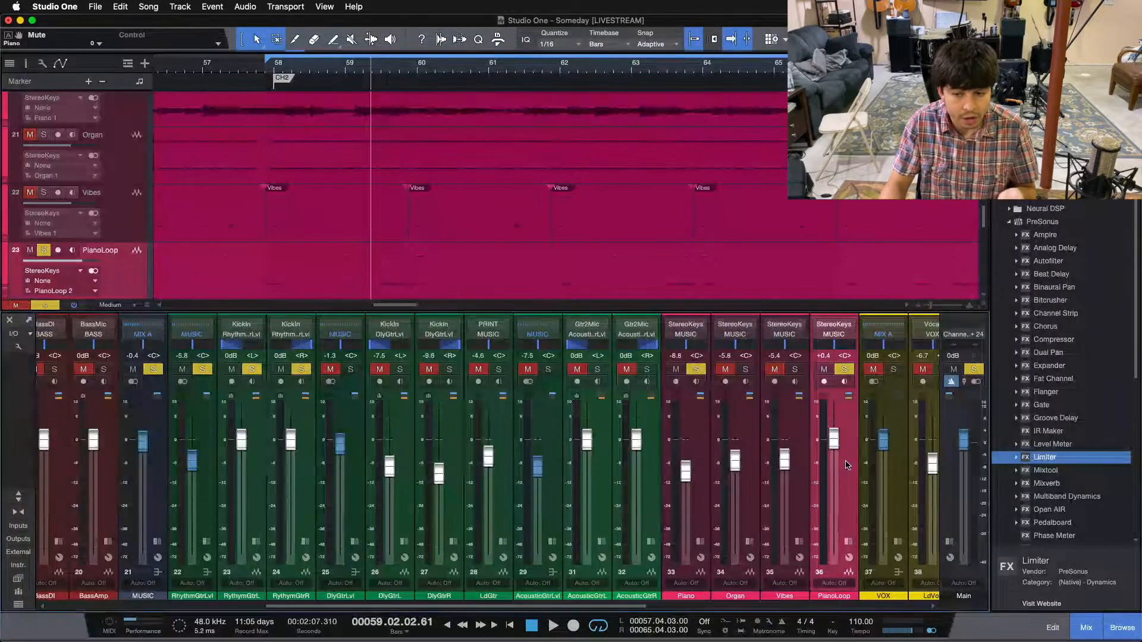
click(703, 433)
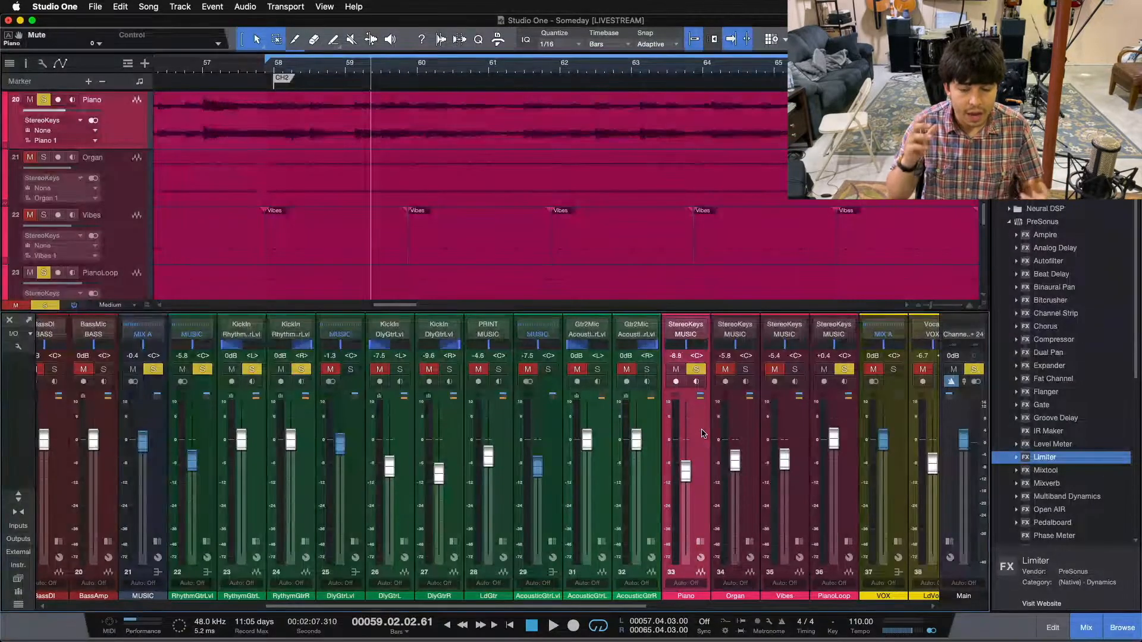
key(shift+s)
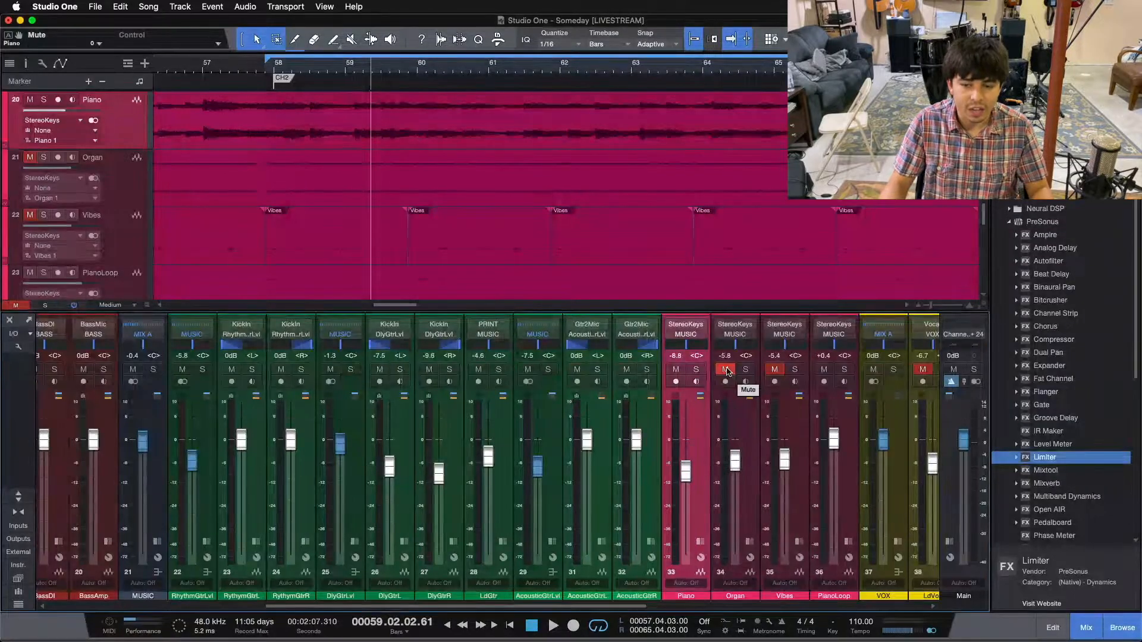
- Select the Organ channel, play from the loop start with it muted, and unmute it during playback
click(726, 369)
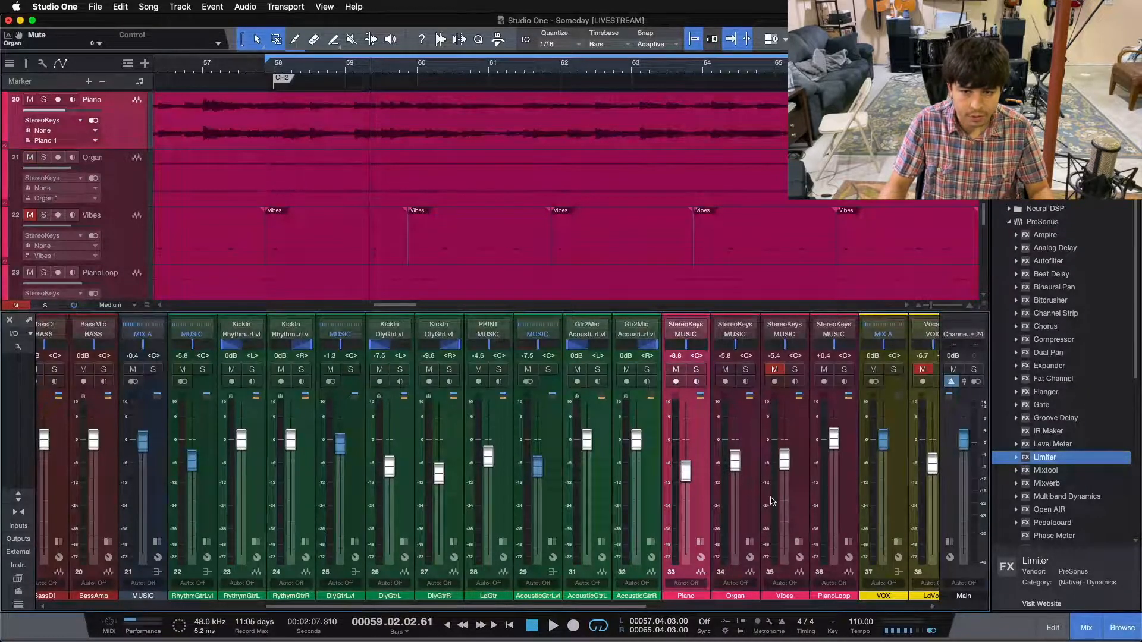
click(747, 453)
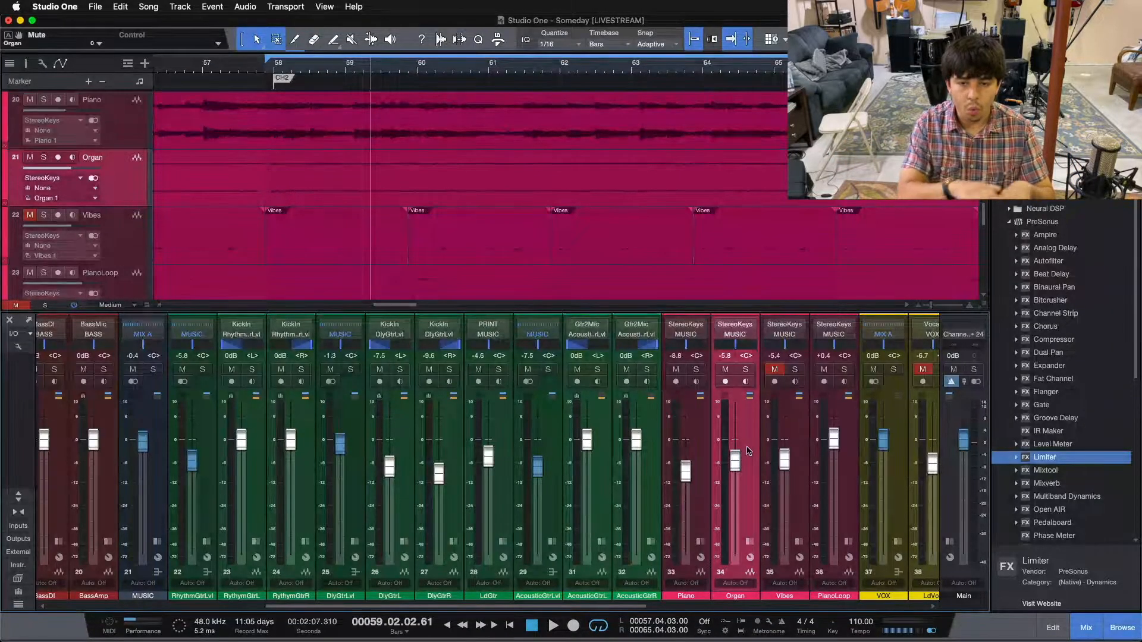
key(KP_1)
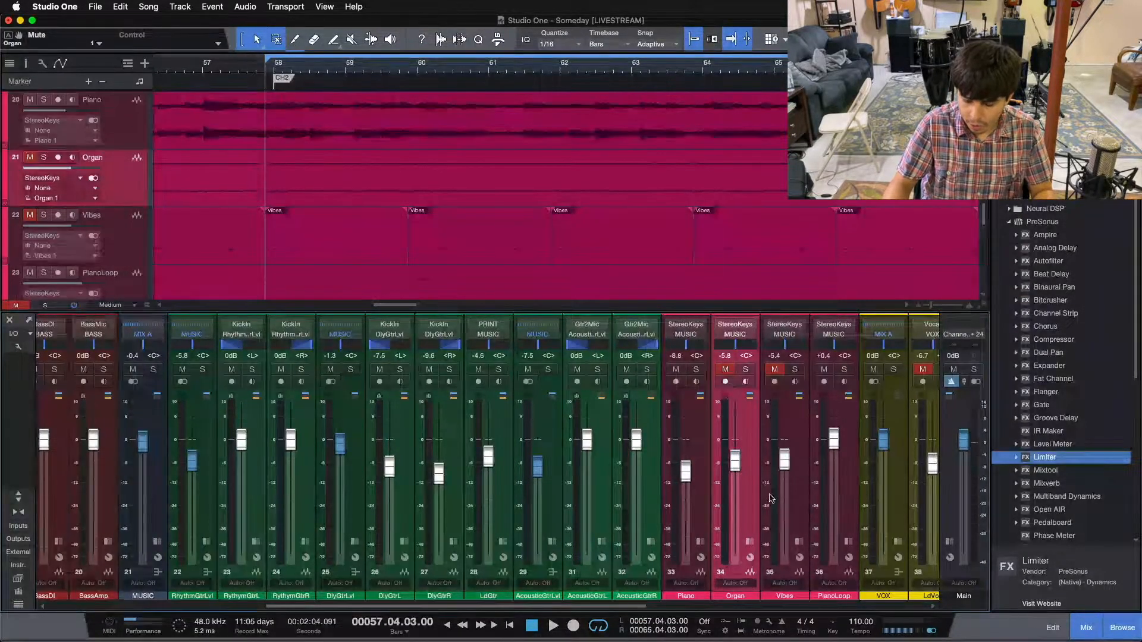
key(space)
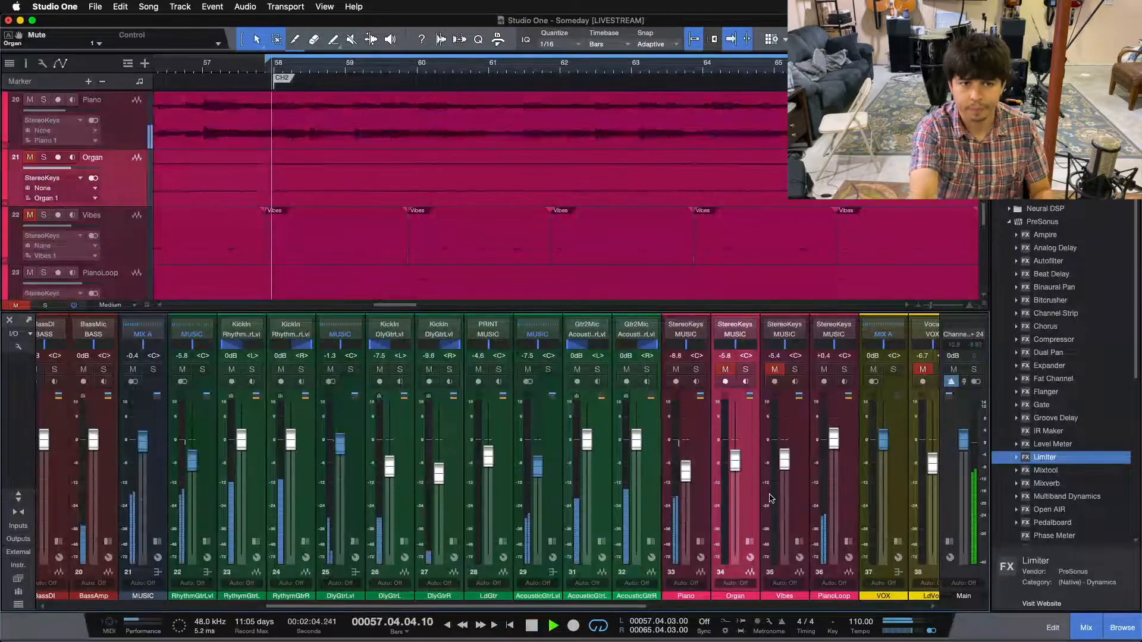
click(726, 369)
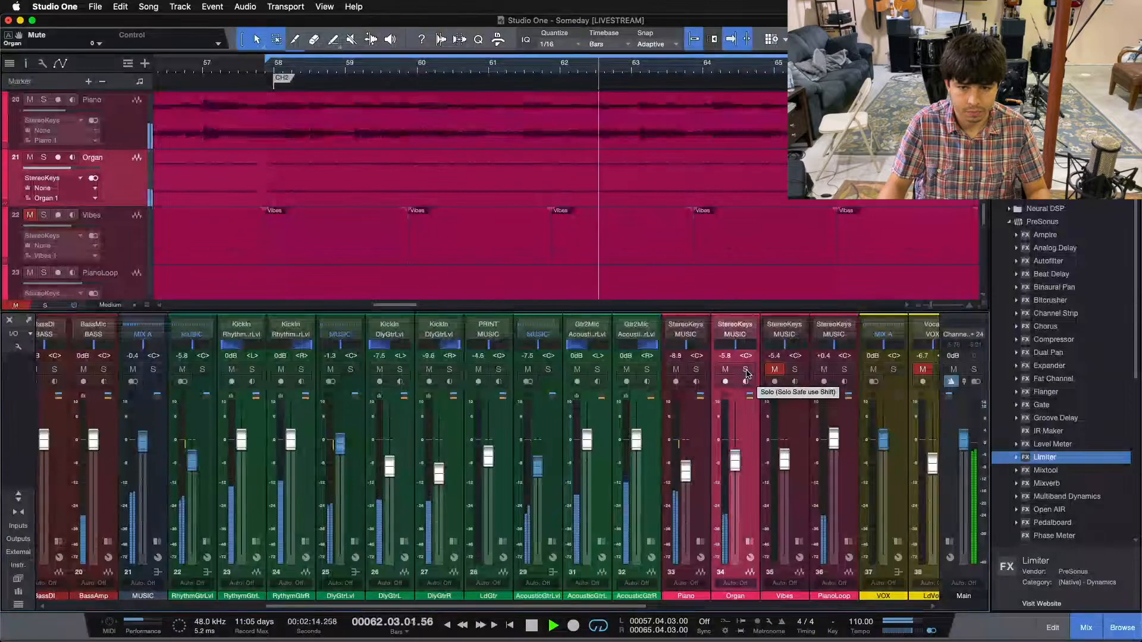
- Solo the Organ channel together with the AcousticGtrLvl bus during playback, stop, and clear all solos
click(746, 370)
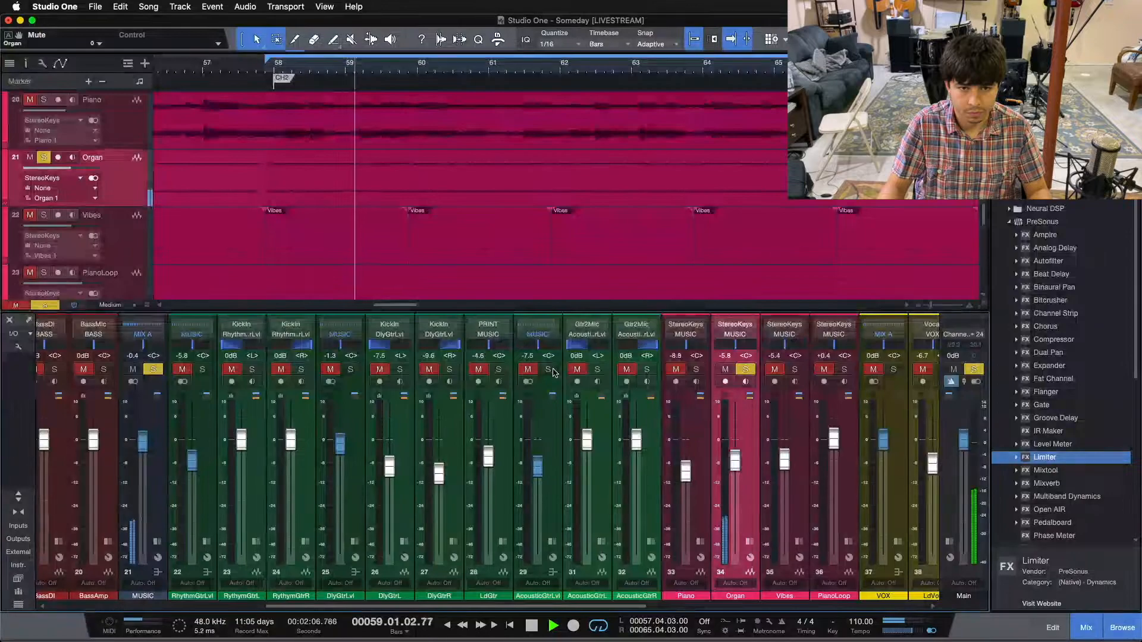
click(553, 373)
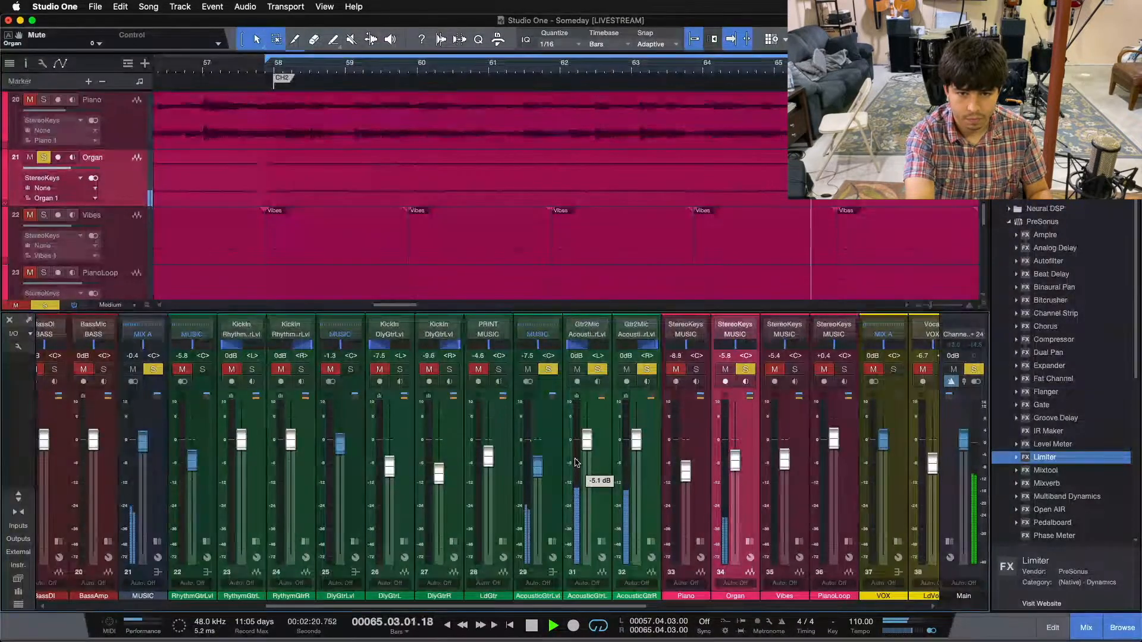
key(space)
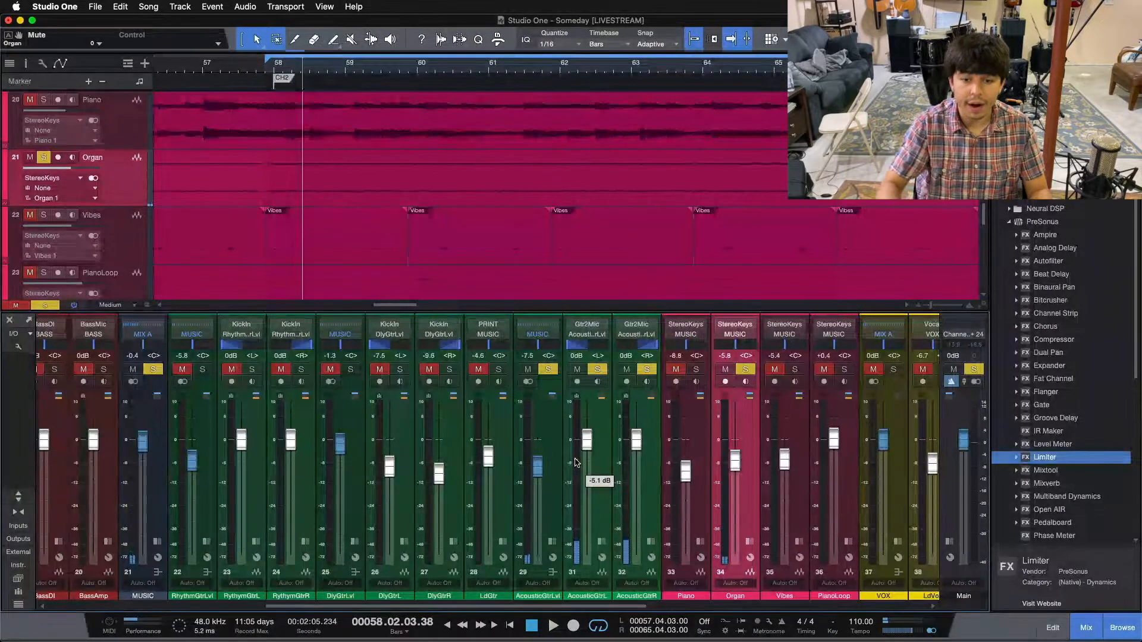
click(559, 459)
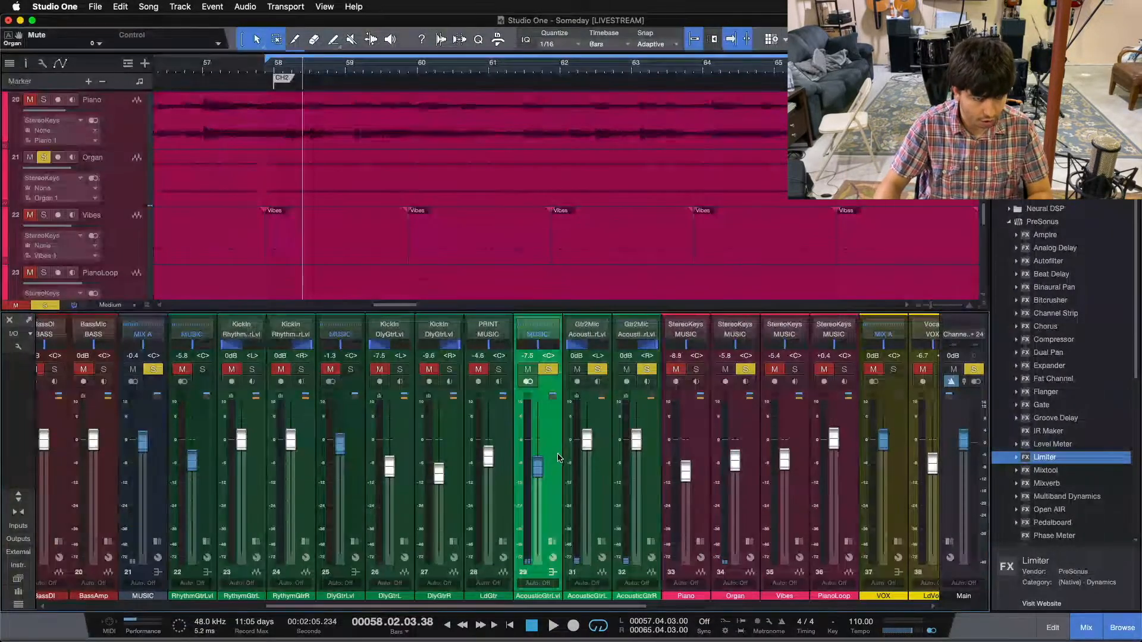
click(607, 493)
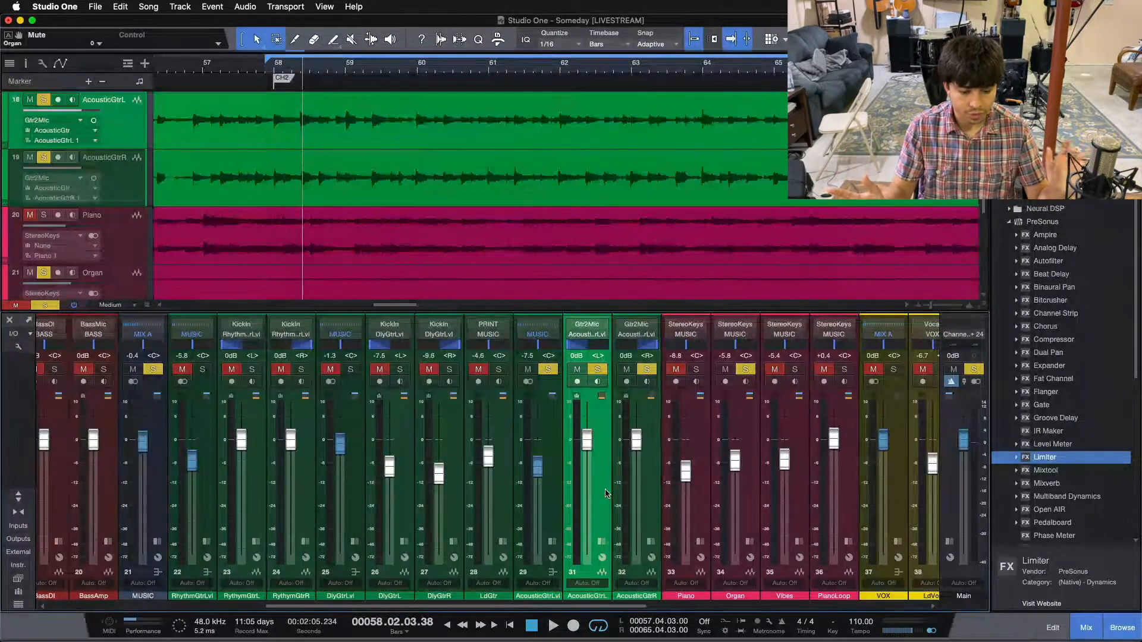
key(shift+s)
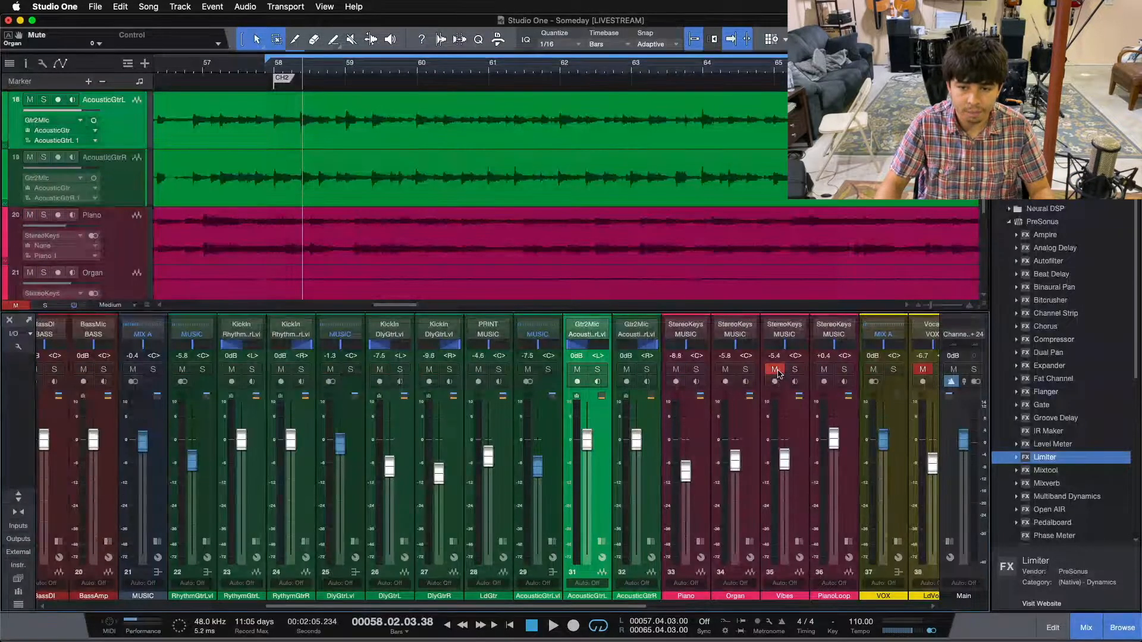
- Select the Vibes channel, play from the loop start, and unmute and solo it during playback
click(802, 442)
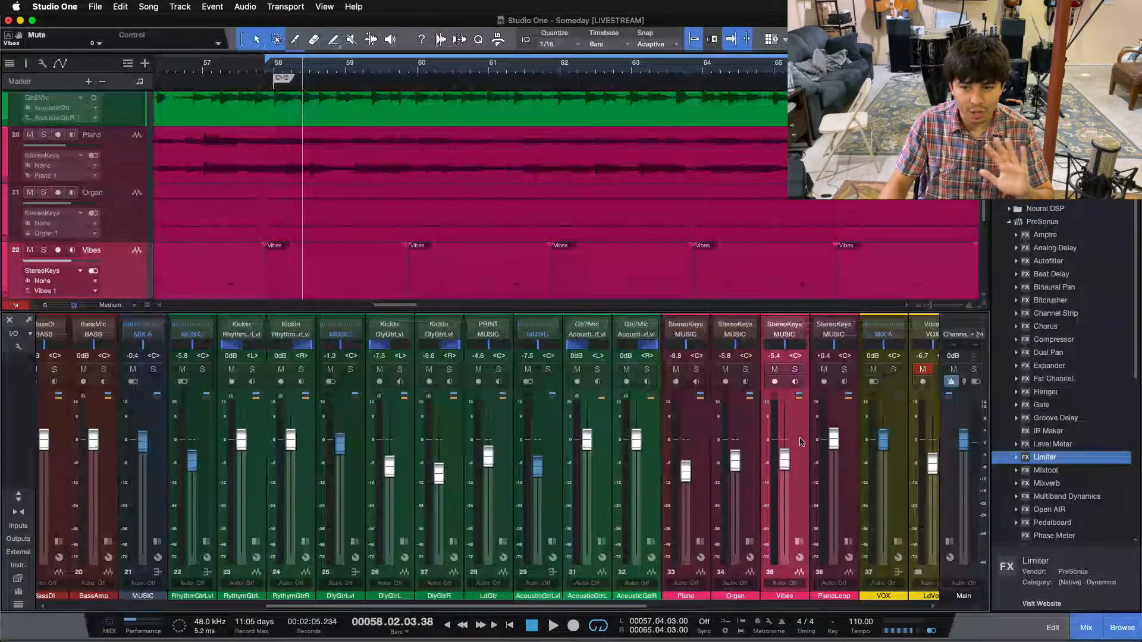
key(KP_1)
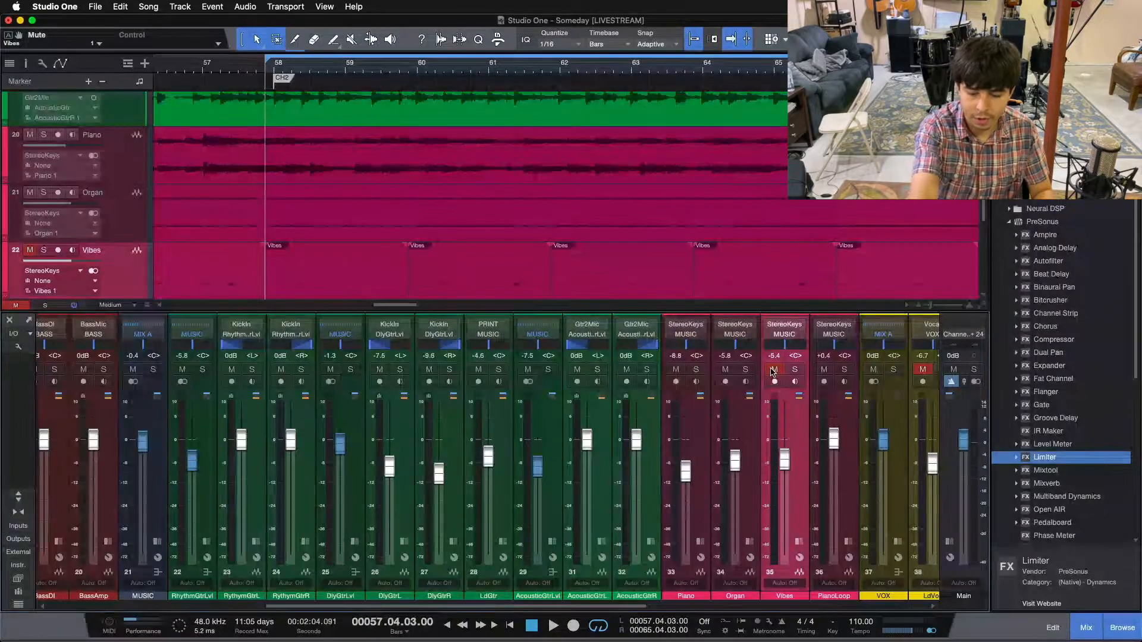
key(space)
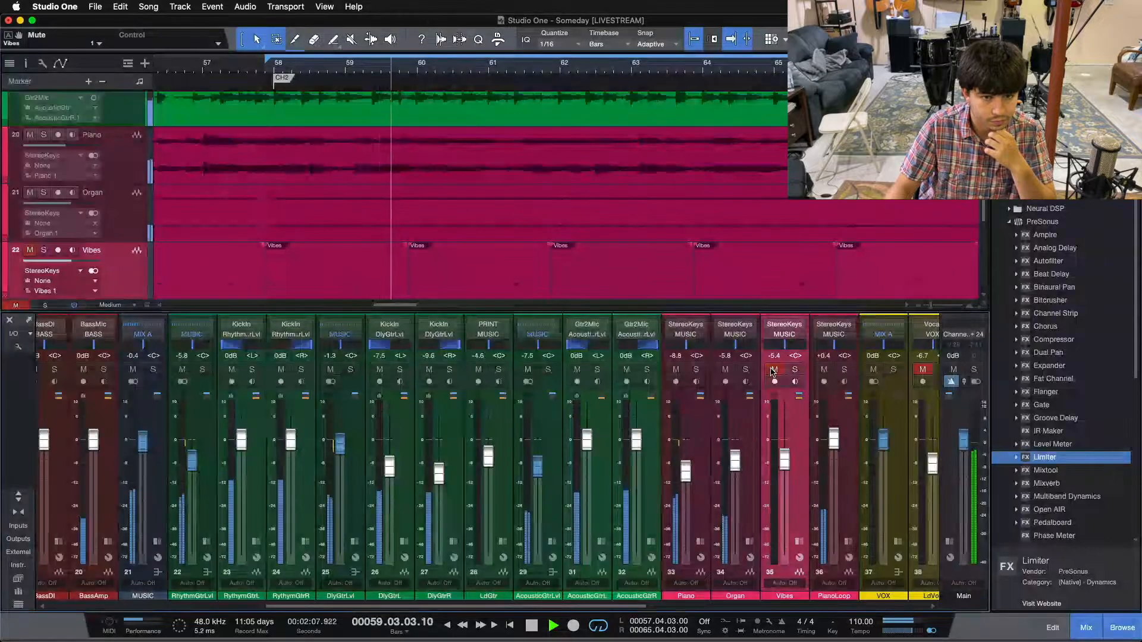
click(774, 370)
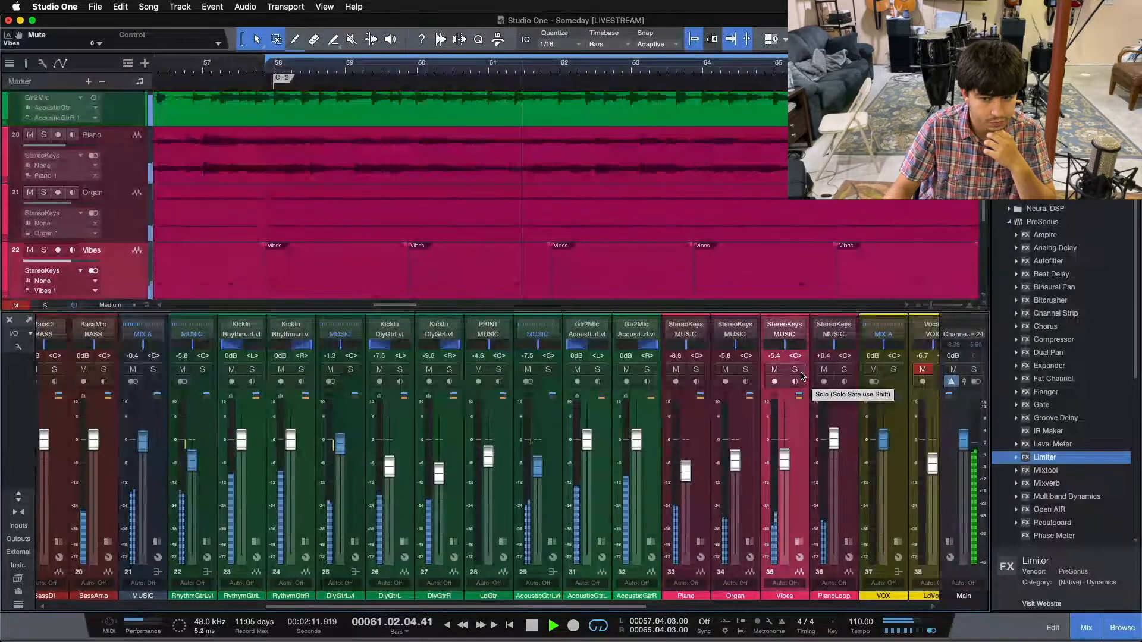
click(800, 373)
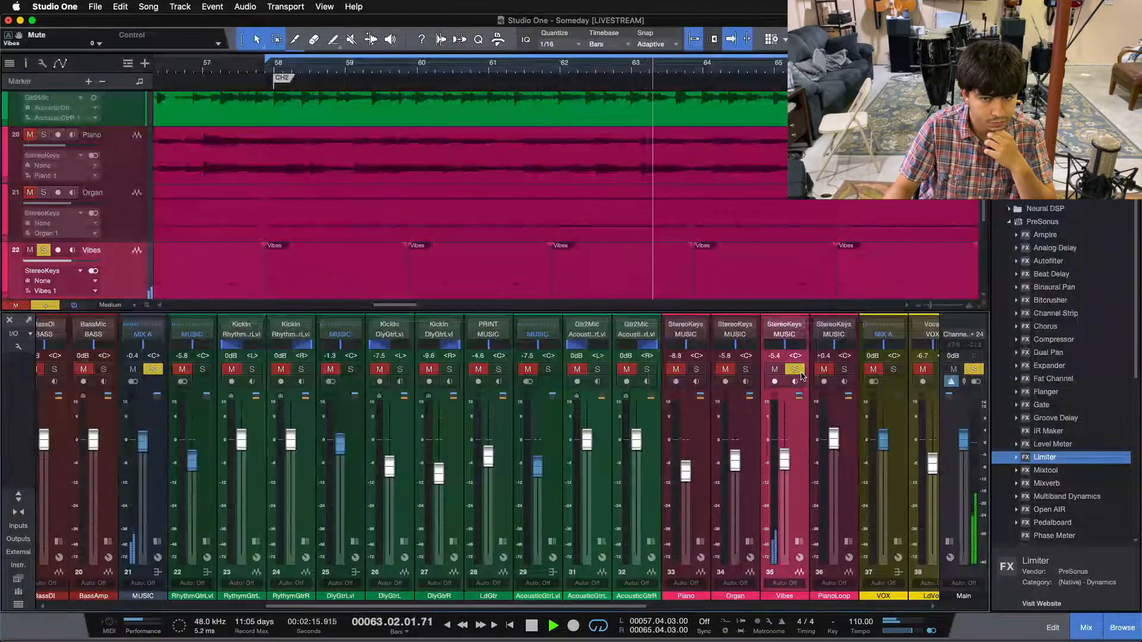
- Unsolo Vibes, mute the RhythmGtrLvl, DlyGtrLvl and AcousticGtrLvl buses plus LdGtr, Piano, Organ and Vibes, and select the PianoLoop channel
click(801, 375)
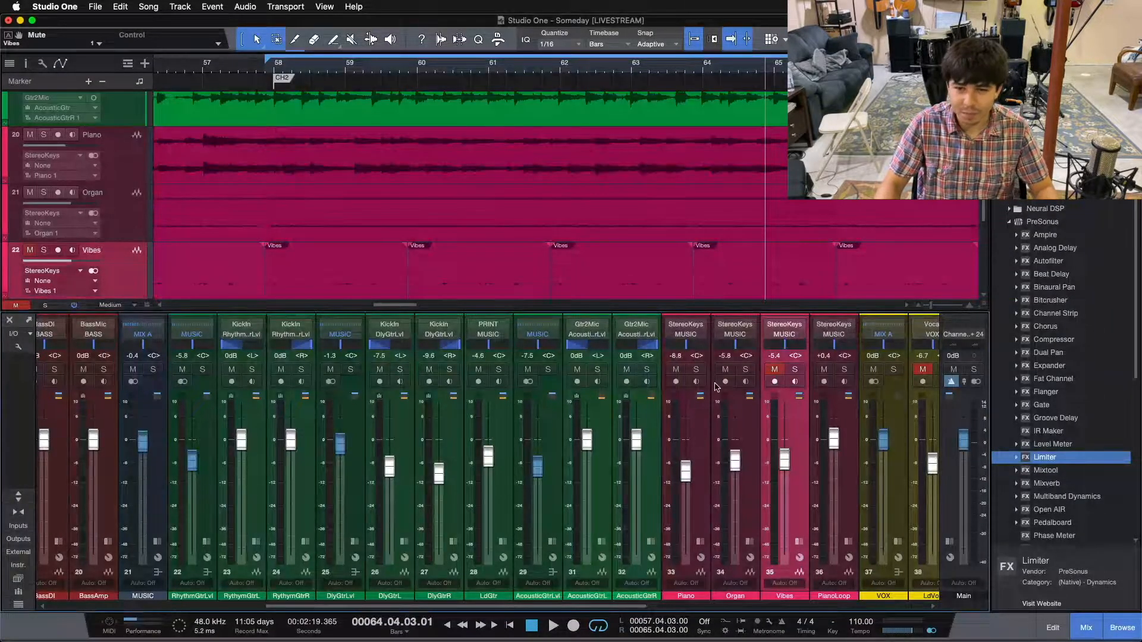
click(676, 369)
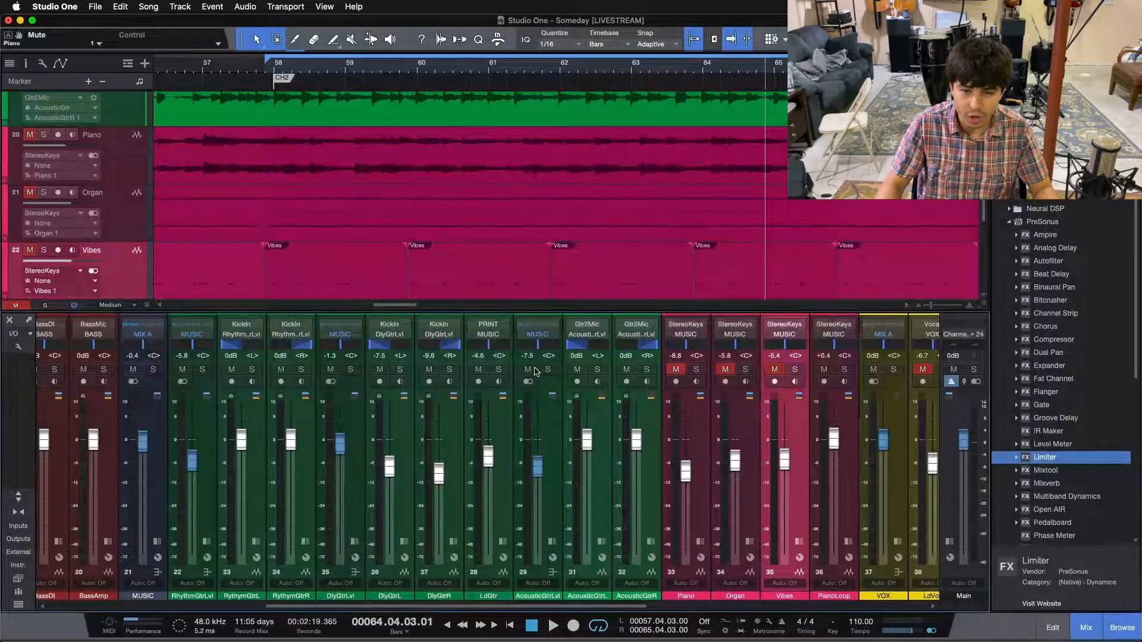
click(330, 369)
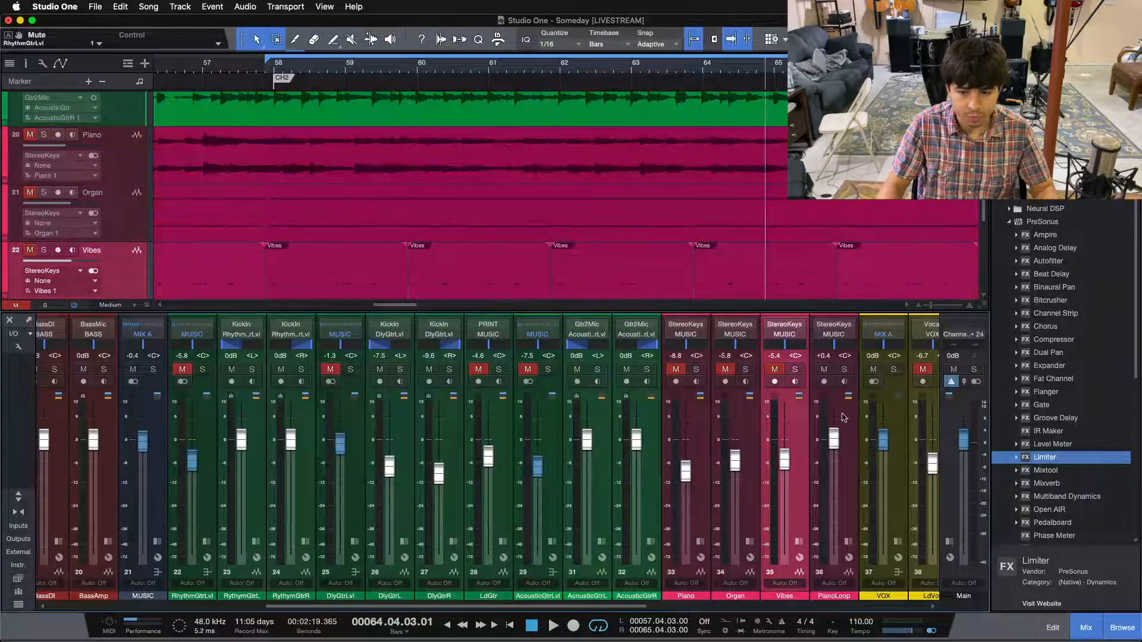
click(842, 417)
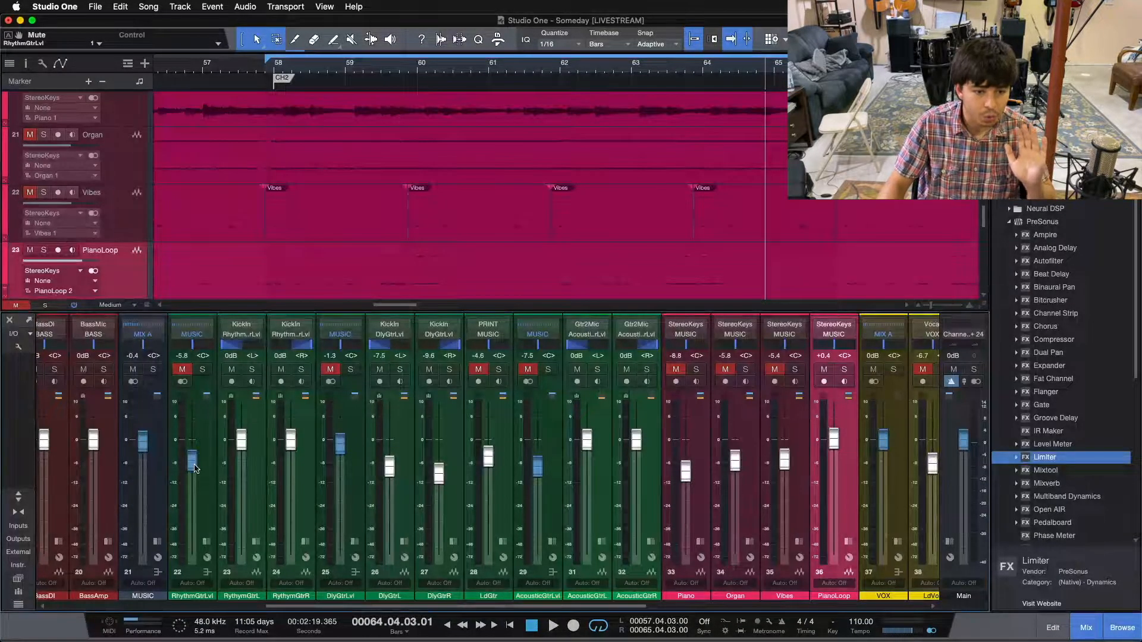
- Lower the RhythmGtrLvl bus fader to -∞, unmute the bus and start playback
drag(194, 465, 191, 574)
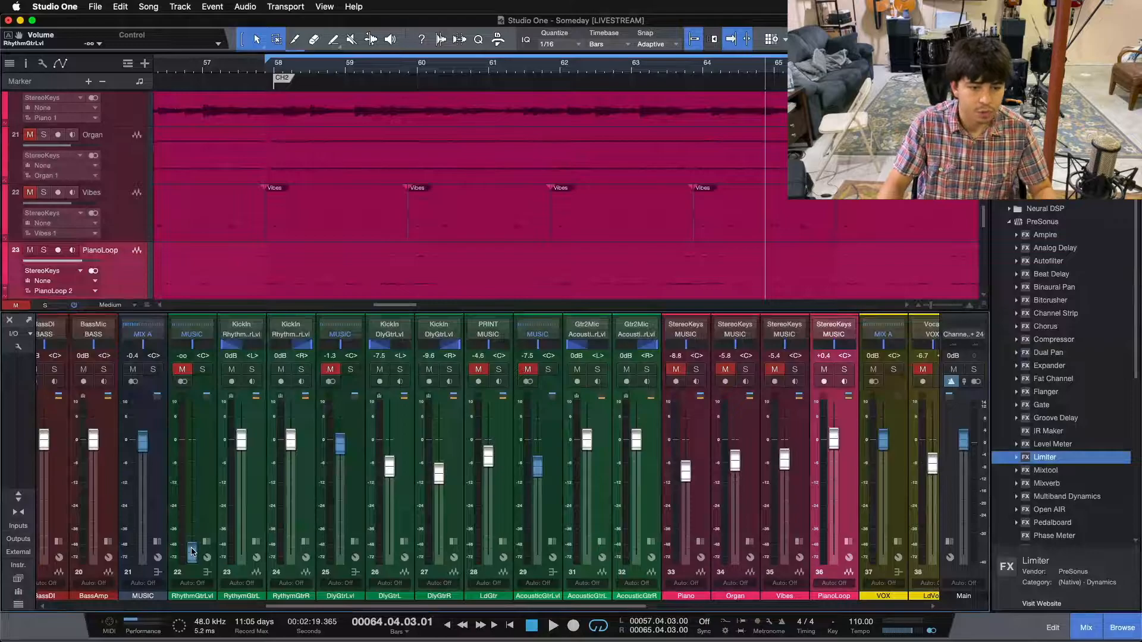
mouse_move(192, 552)
mouse_down()
mouse_move(192, 464)
mouse_move(192, 552)
mouse_up()
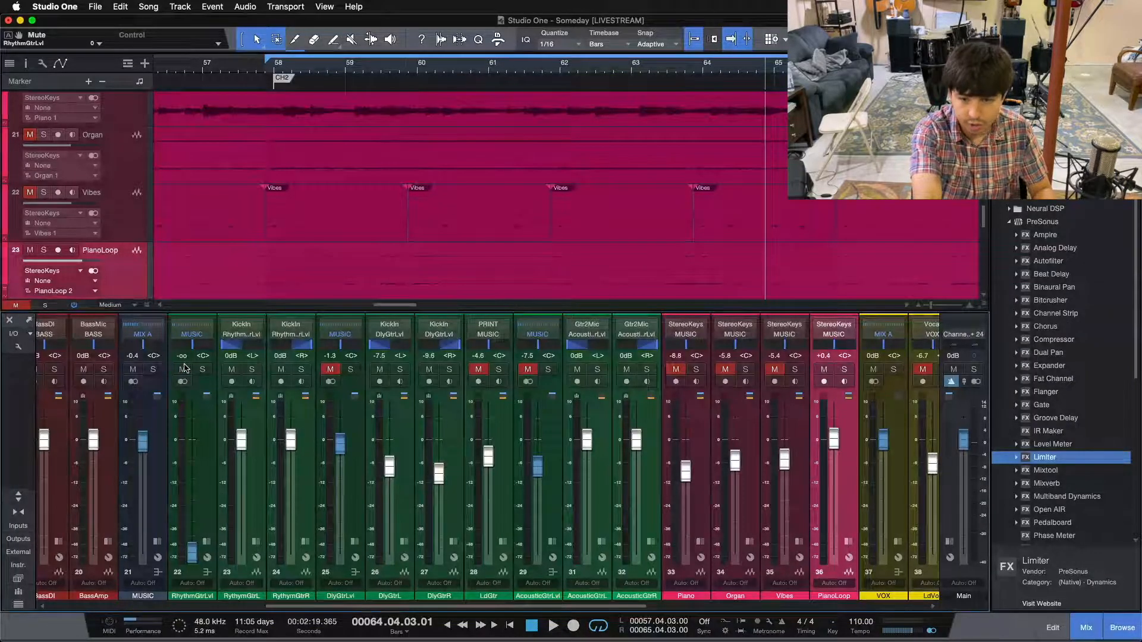
key(space)
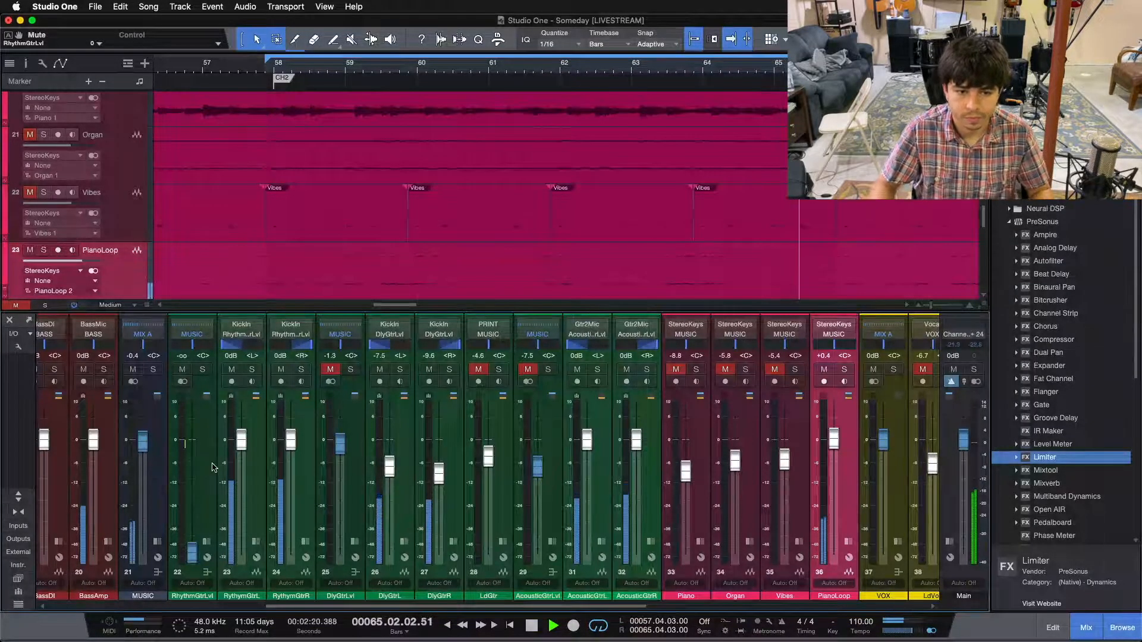
- Raise the RhythmGtrLvl bus gradually to -5.8 dB during playback to blend it into the mix
drag(192, 551, 196, 517)
drag(196, 510, 194, 476)
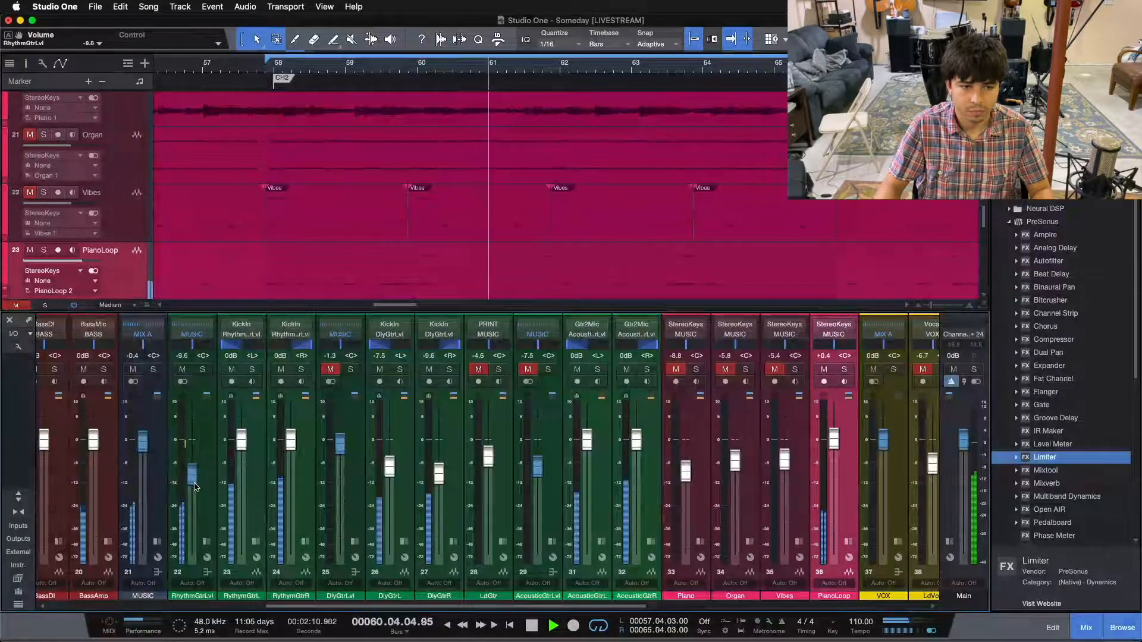
scroll(195, 483, up, 3)
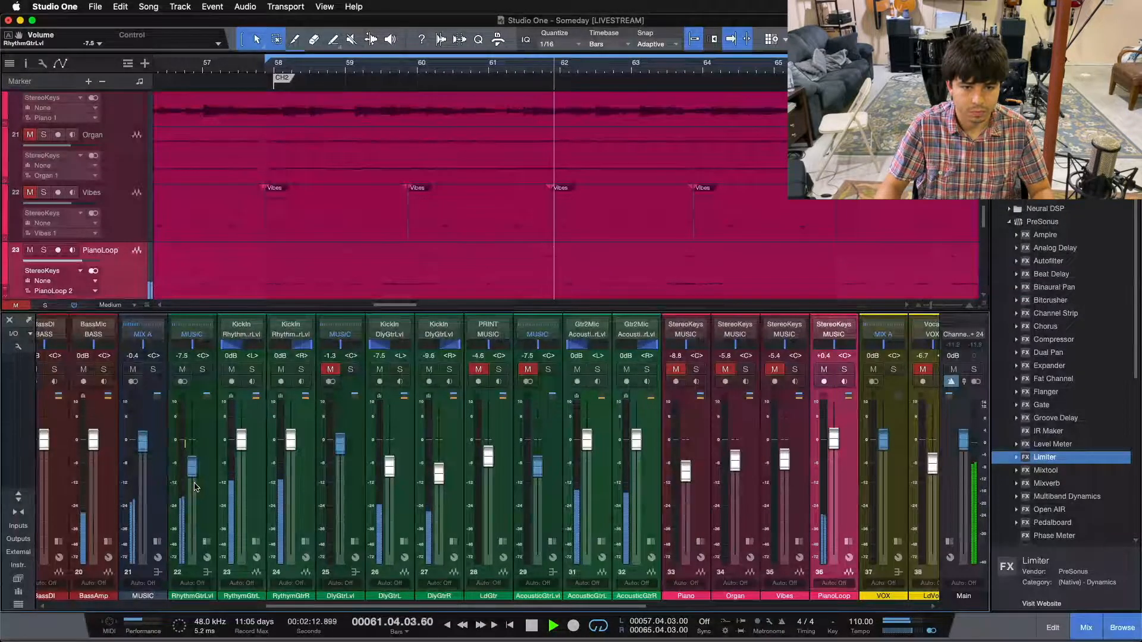
scroll(194, 486, up, 2)
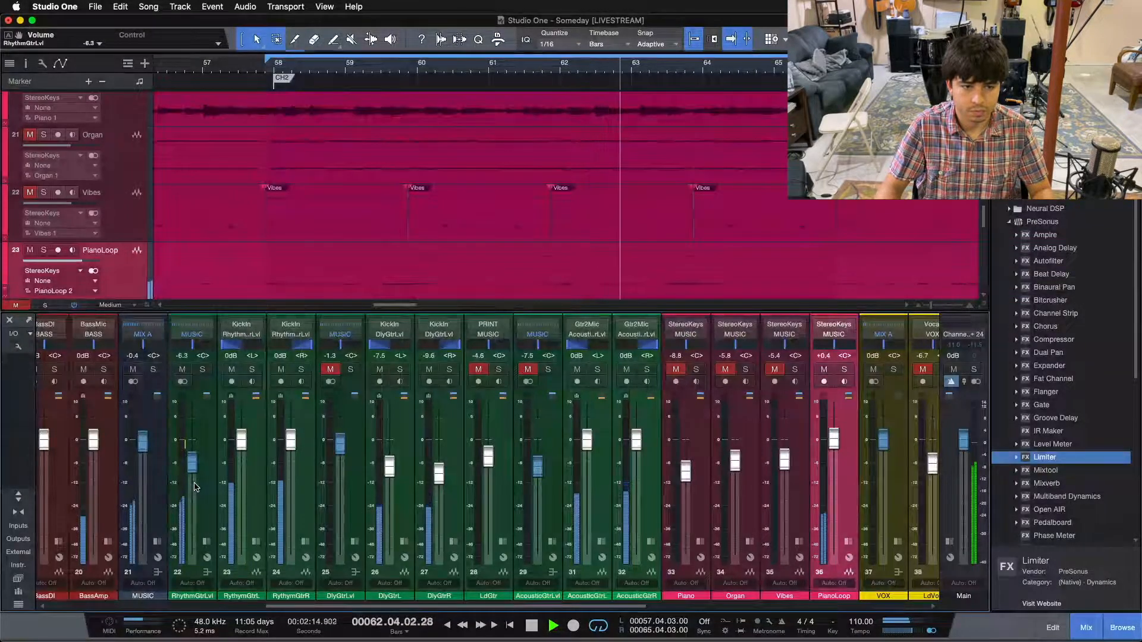
scroll(194, 487, up, 1)
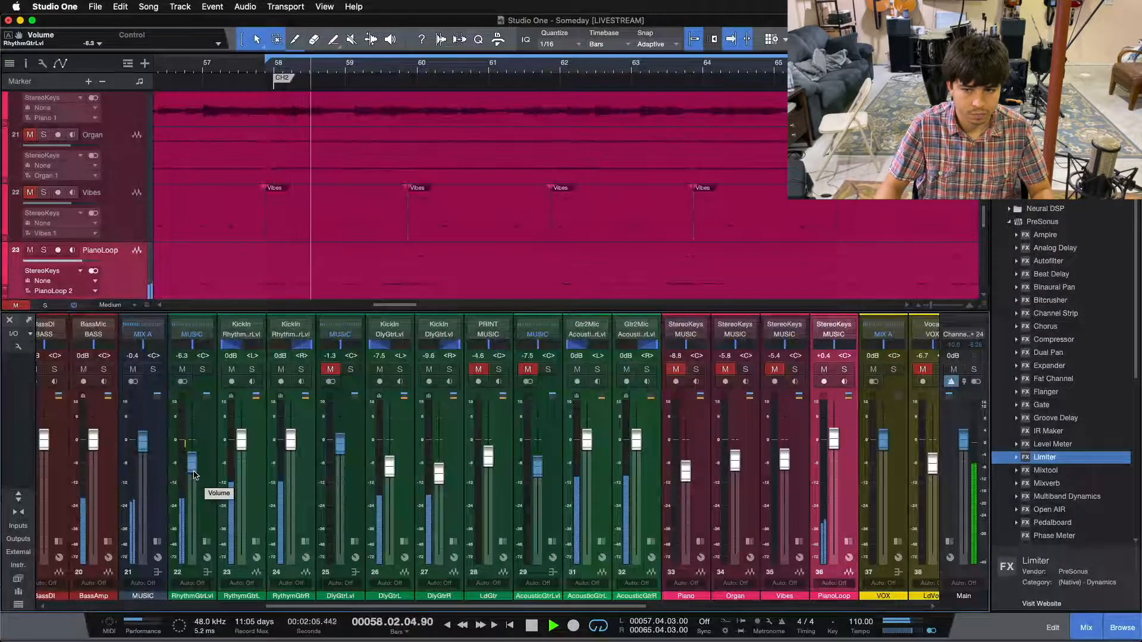
drag(194, 475, 194, 474)
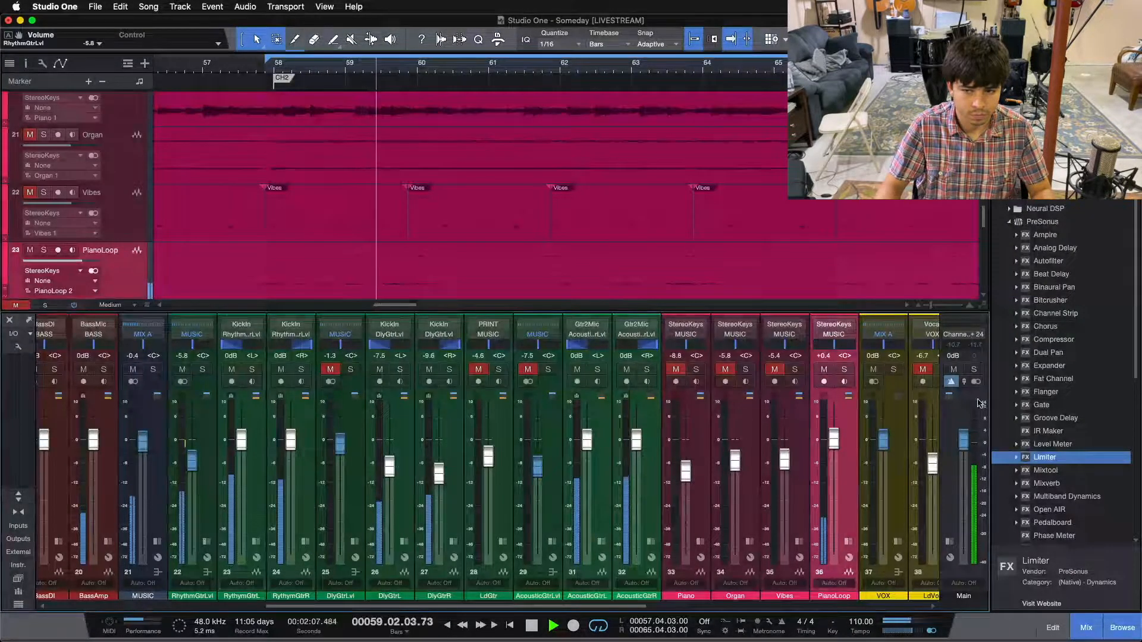
drag(834, 439, 834, 441)
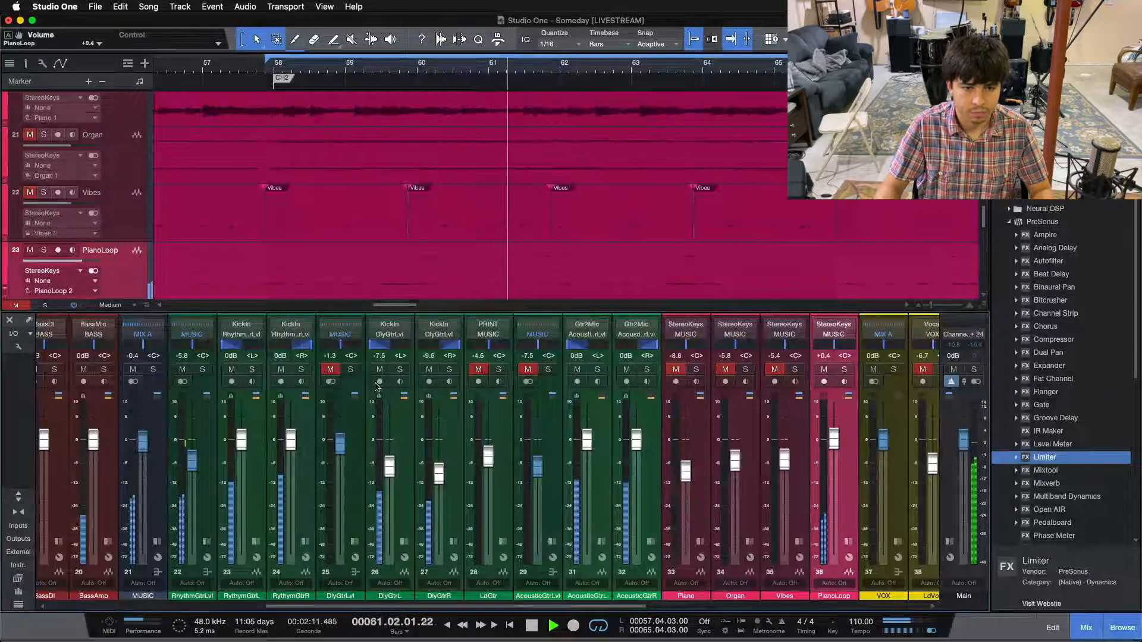
- Lower the DlyGtrLvl bus to -∞, unmute it, and raise it gradually to -0.8 dB during playback
drag(340, 444, 340, 552)
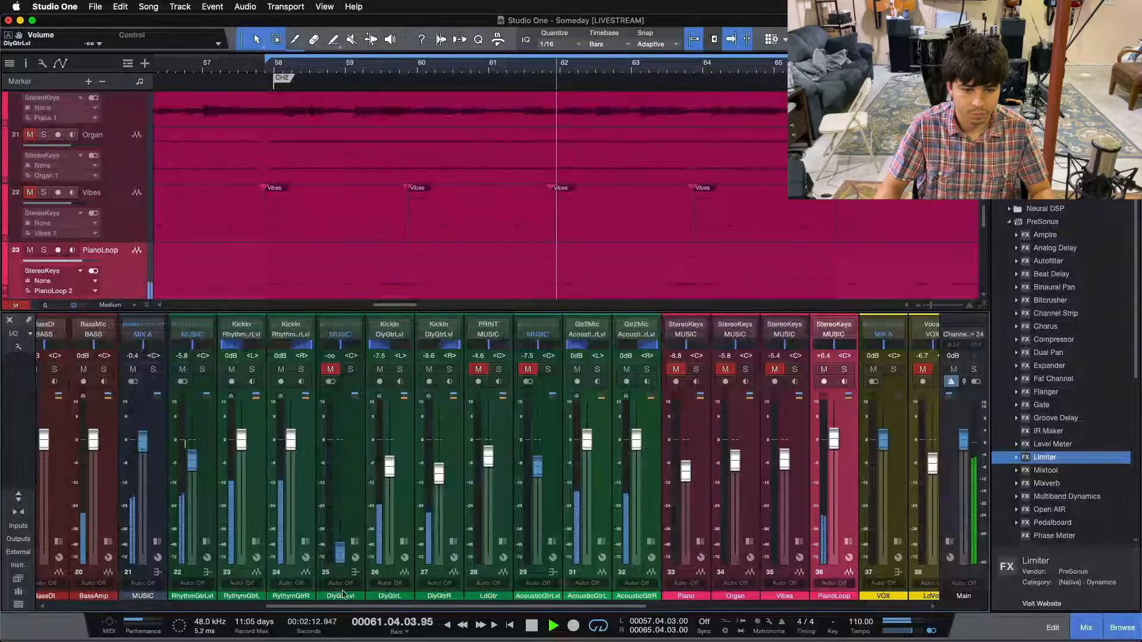
click(331, 368)
drag(340, 548, 342, 476)
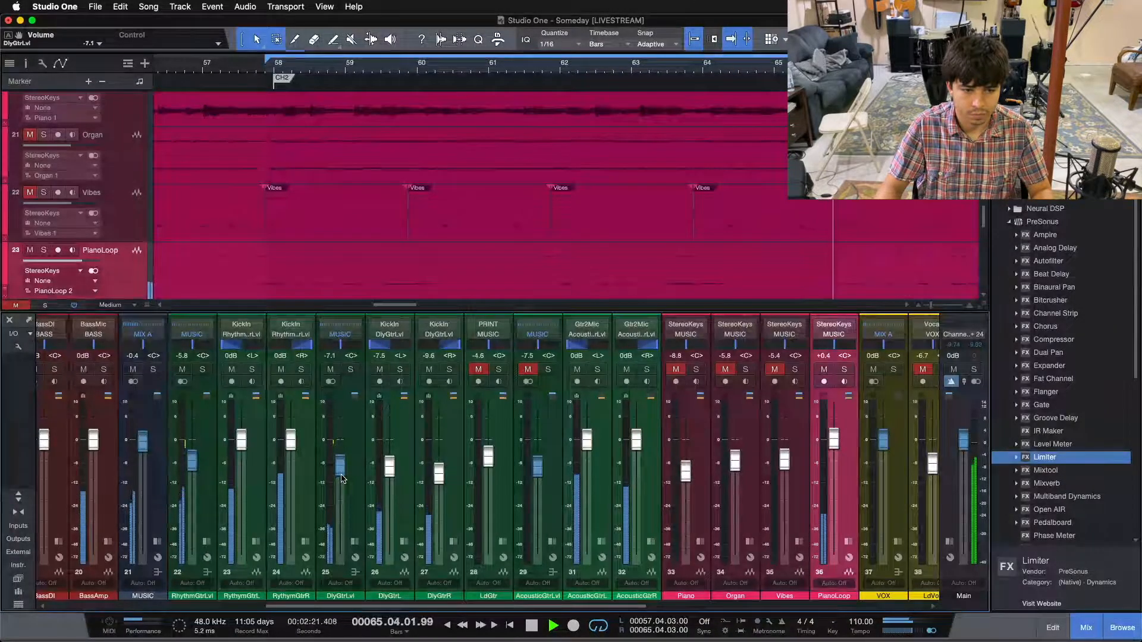
scroll(341, 476, up, 5)
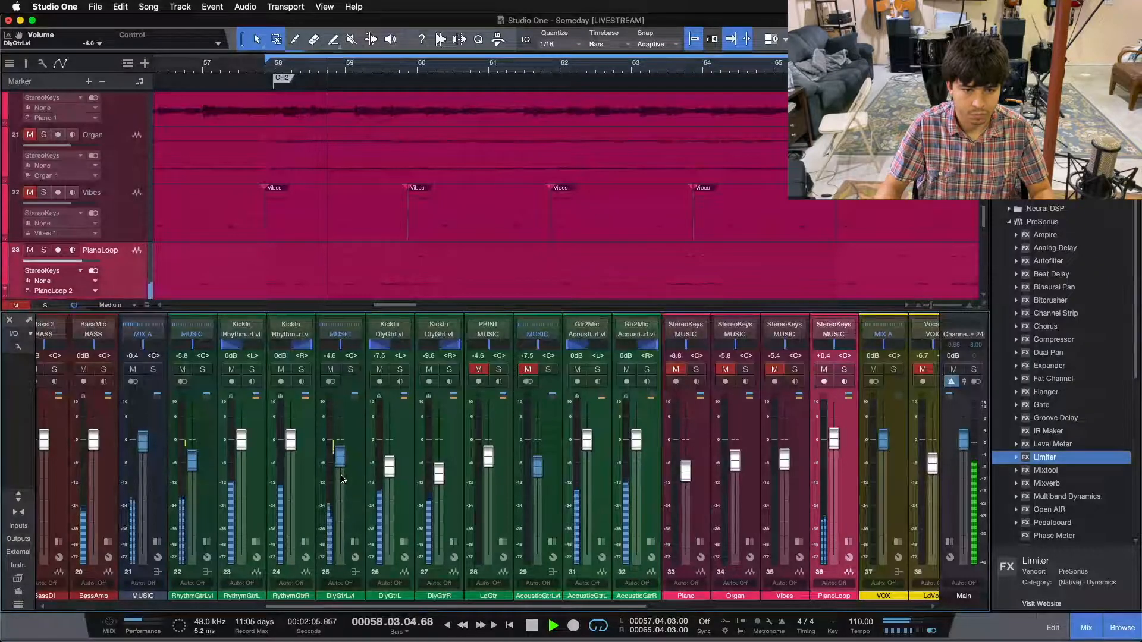
scroll(342, 479, up, 3)
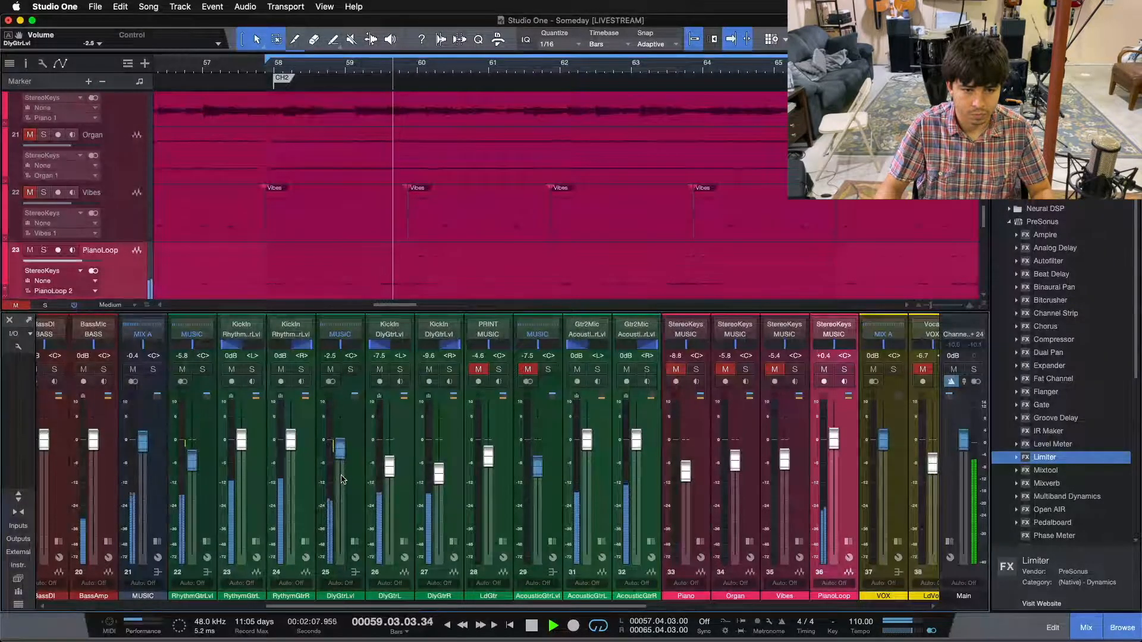
scroll(342, 479, up, 2)
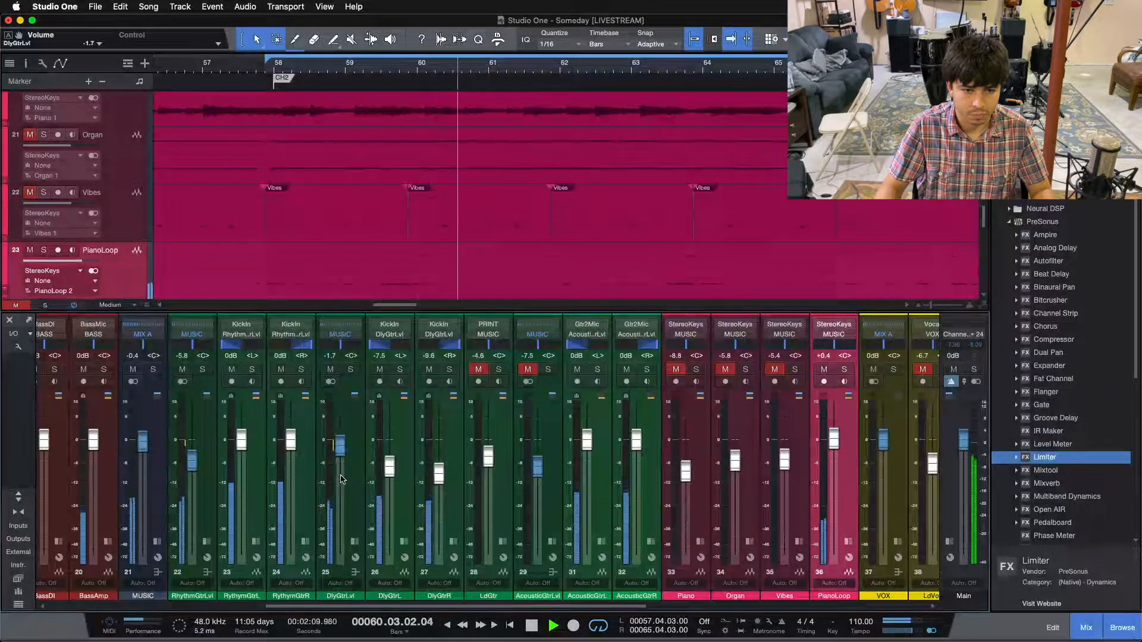
scroll(342, 479, up, 1)
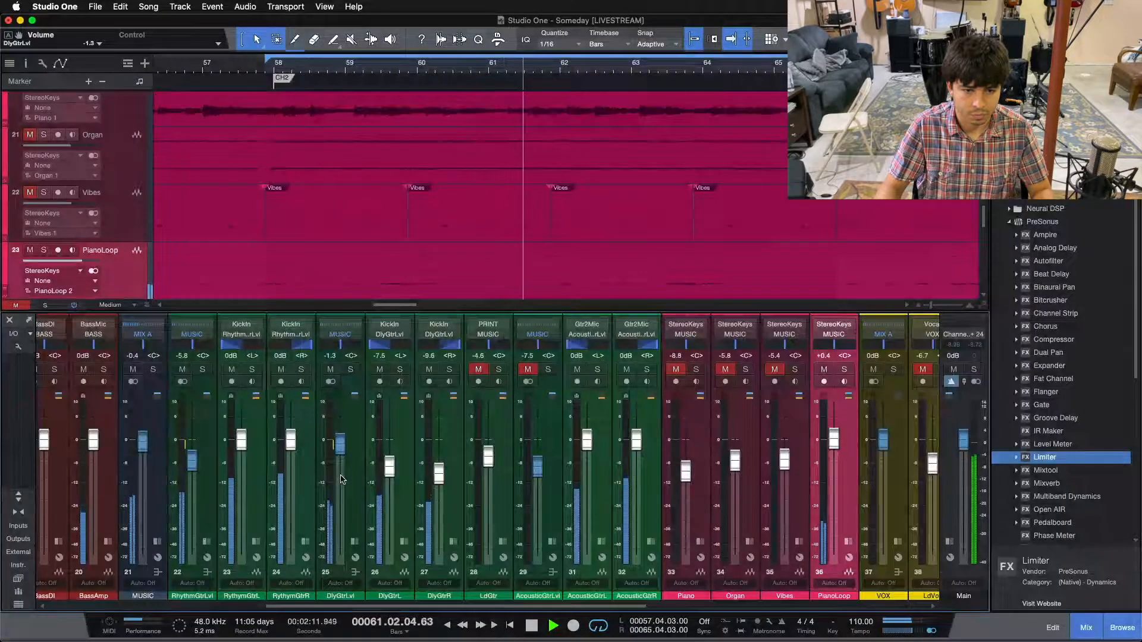
scroll(342, 479, up, 1)
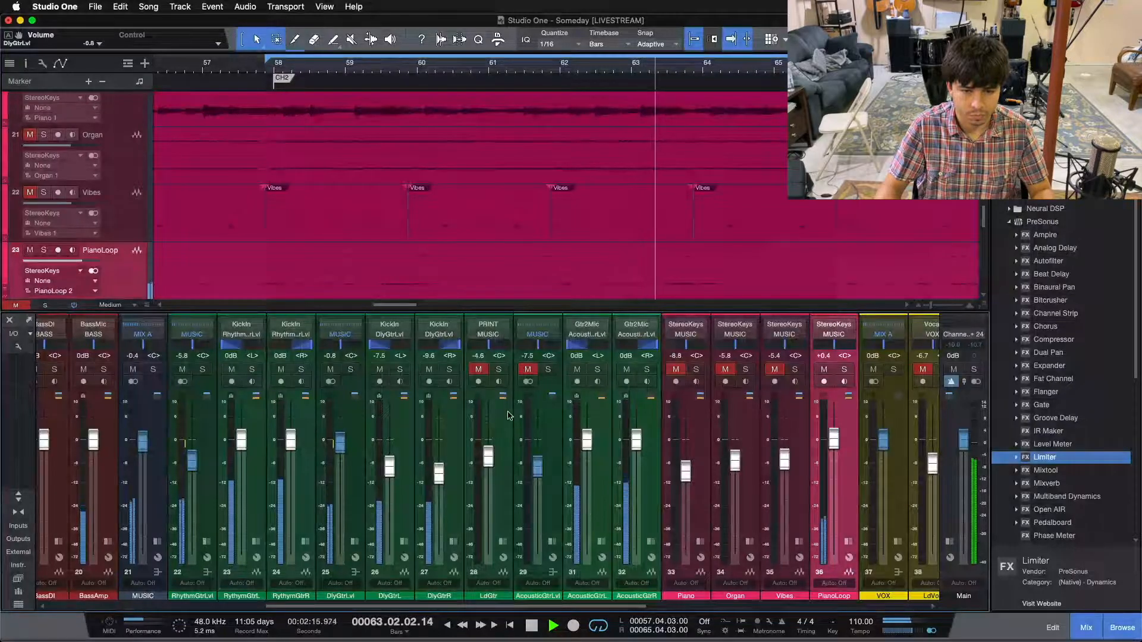
- Unmute LdGtr, then fade in the AcousticGtrLvl bus by lowering it to -∞, unmuting it and raising it to -7.5 dB
click(478, 370)
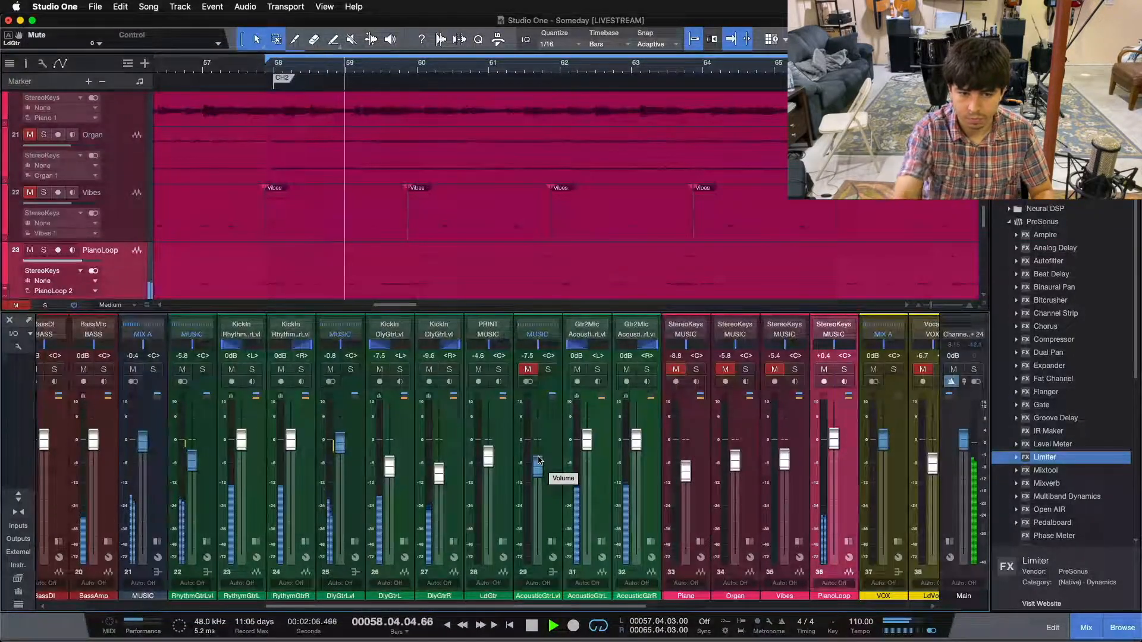
drag(538, 463, 538, 551)
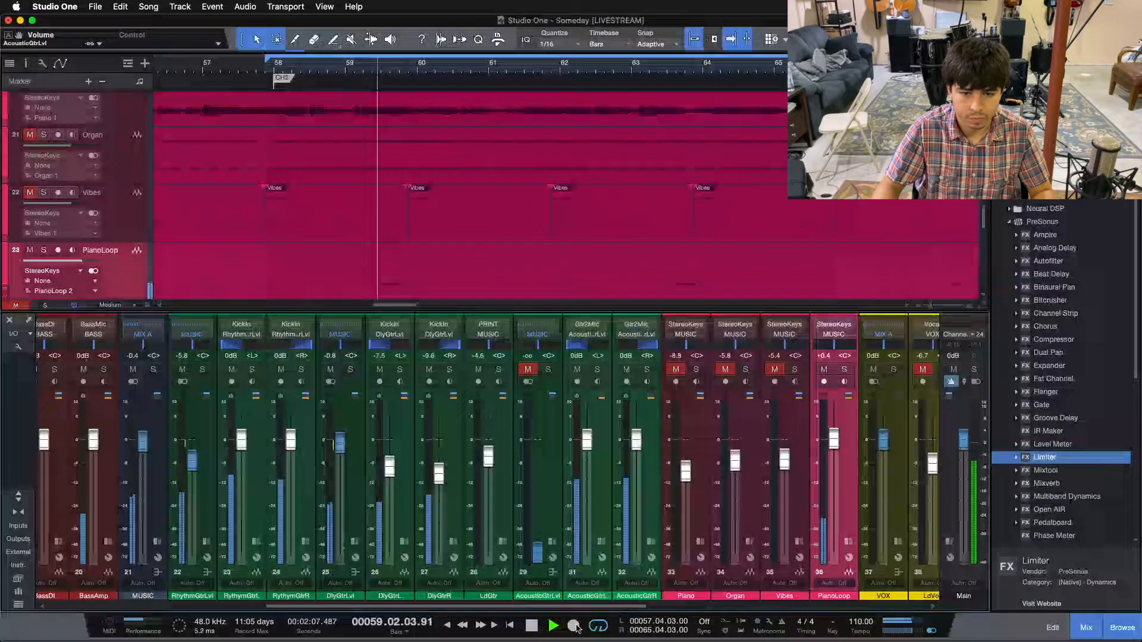
click(529, 370)
drag(537, 467, 539, 493)
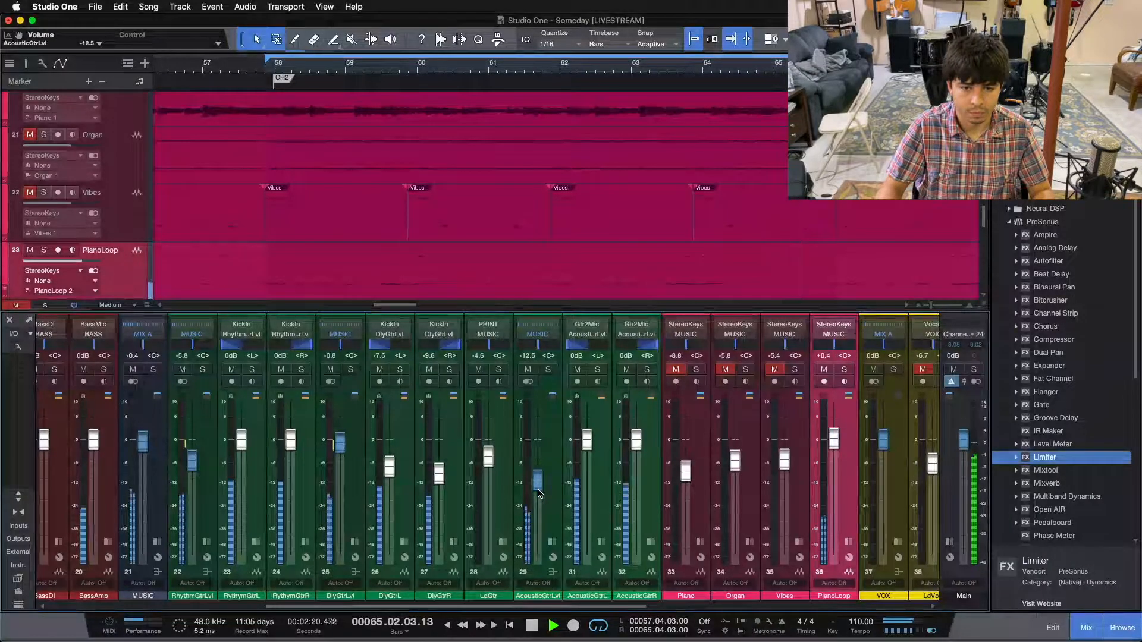
scroll(539, 493, up, 3)
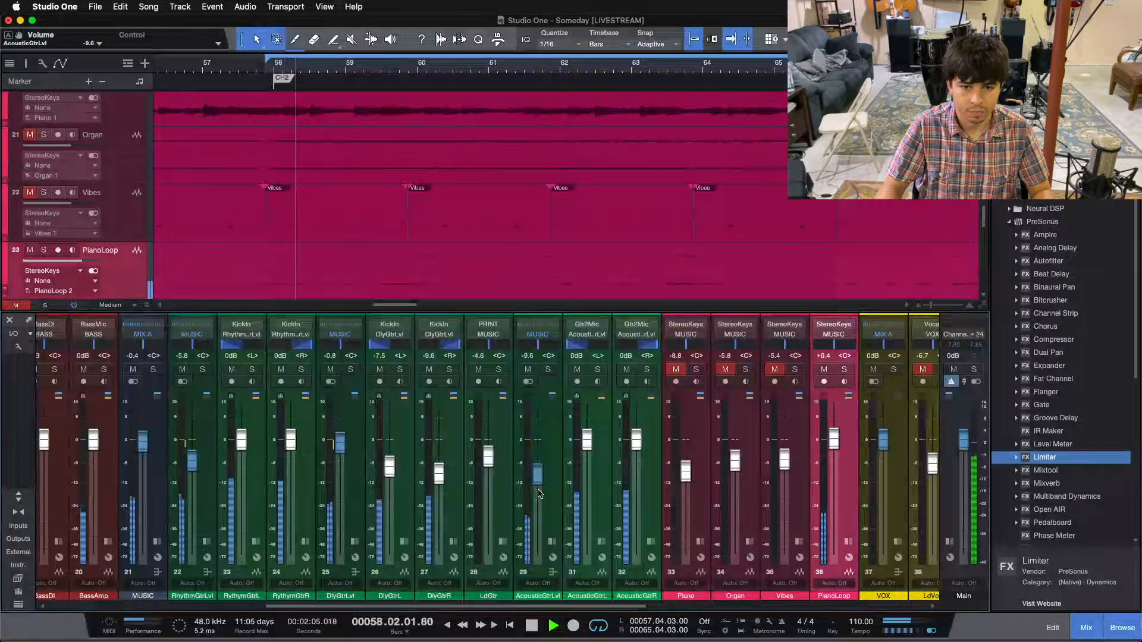
scroll(539, 493, up, 1)
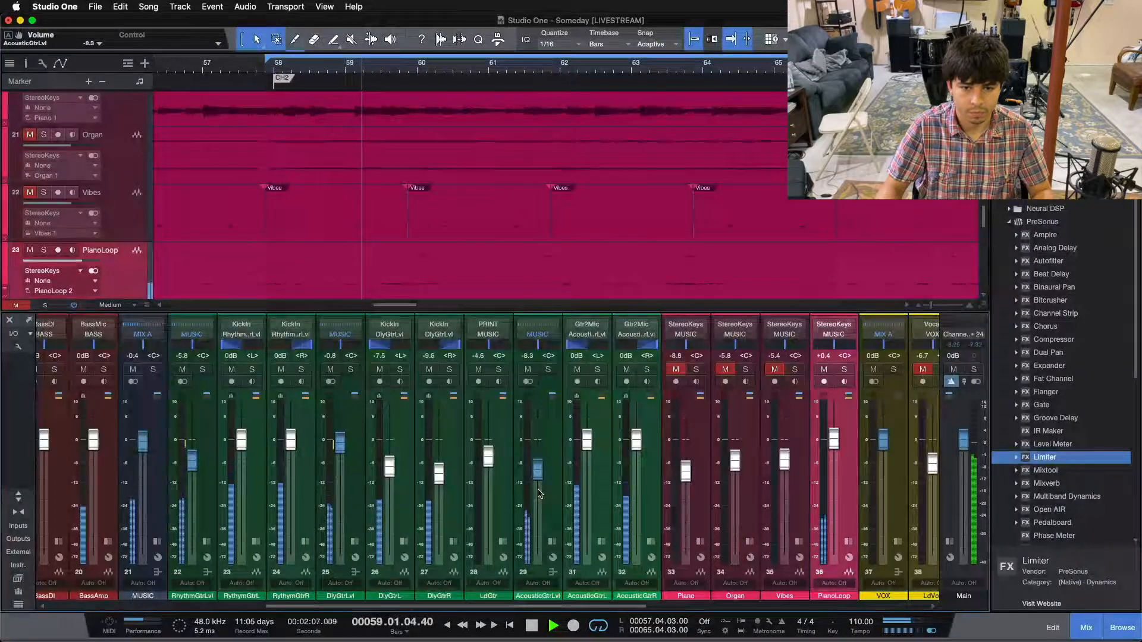
scroll(539, 493, up, 1)
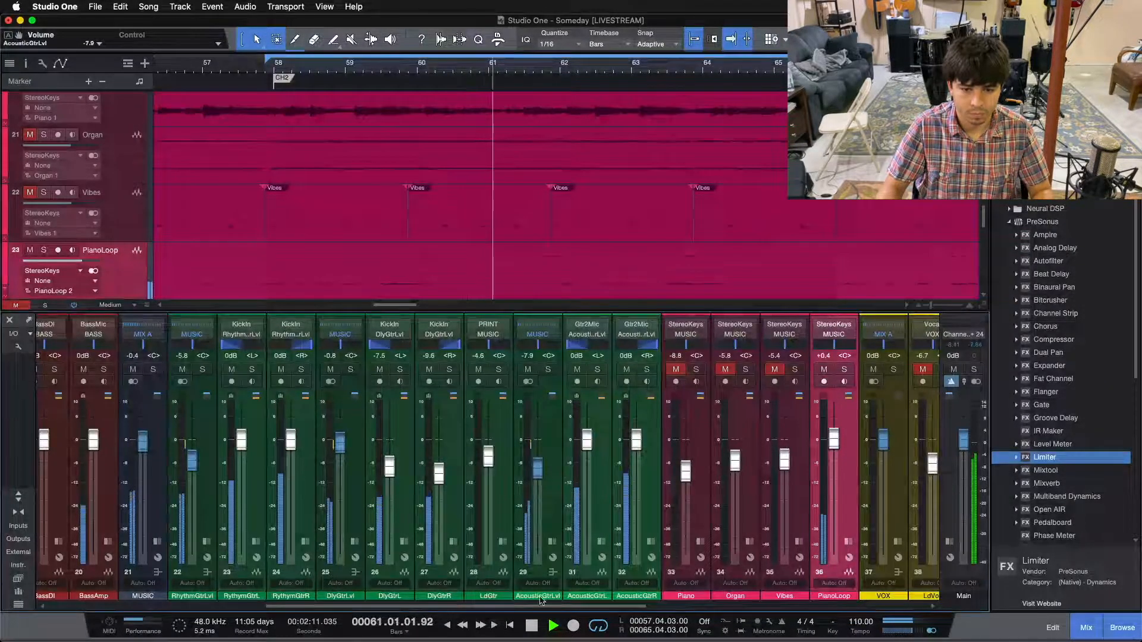
drag(535, 611, 580, 611)
scroll(426, 474, up, 1)
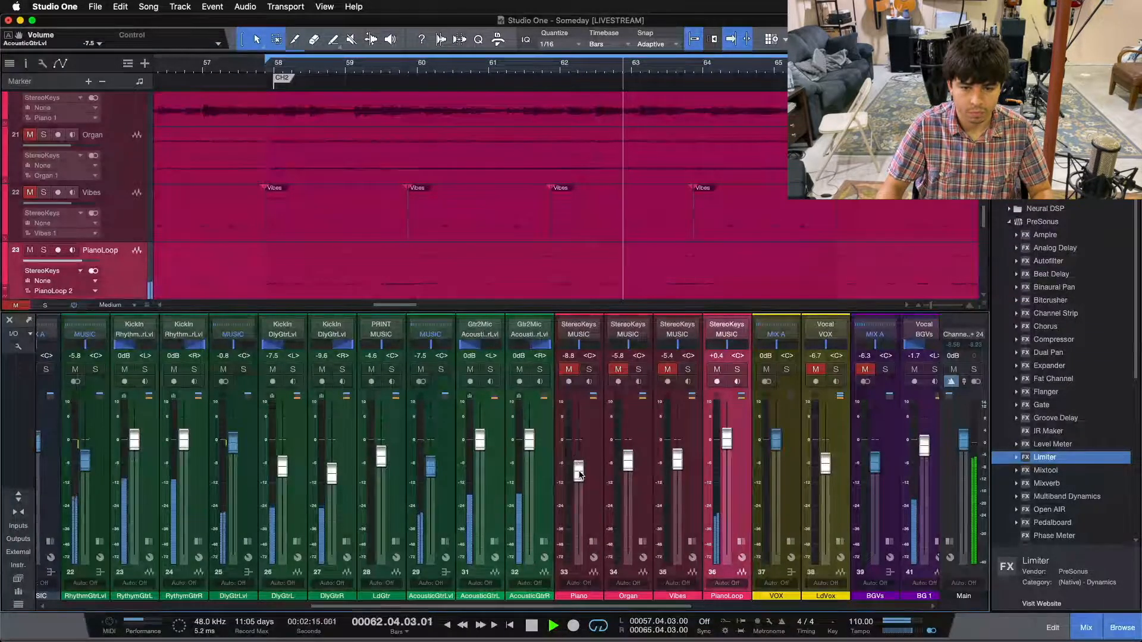
- Lower the Piano channel's fader fully, unmute the channel, and raise it gradually to -8.3 dB during playback
drag(579, 470, 579, 553)
click(570, 369)
drag(578, 554, 581, 514)
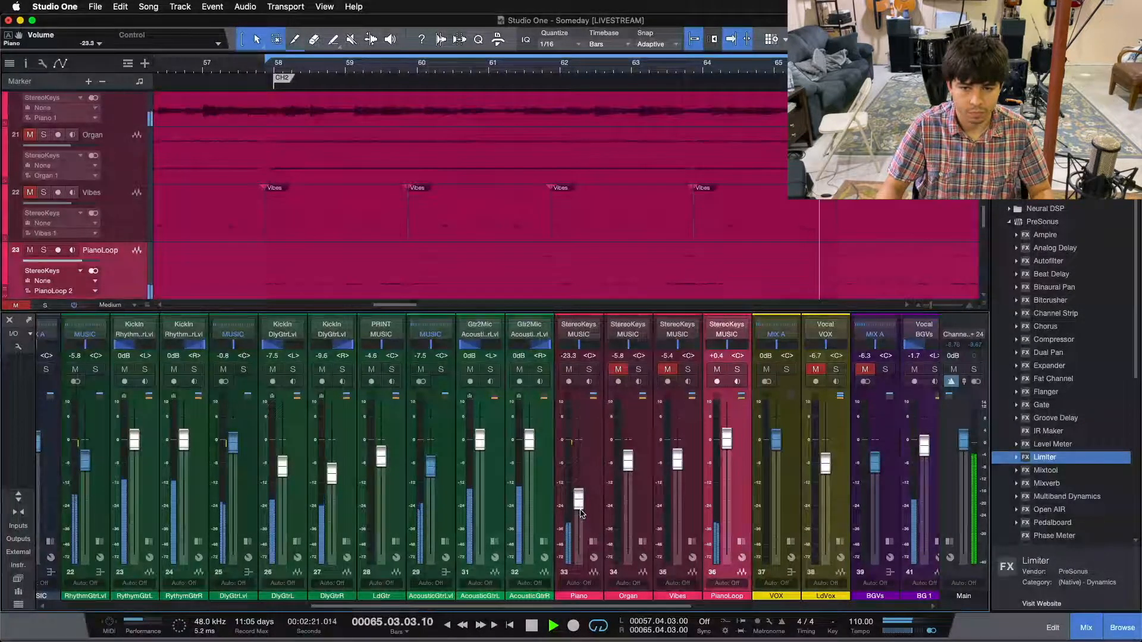
scroll(581, 511, up, 5)
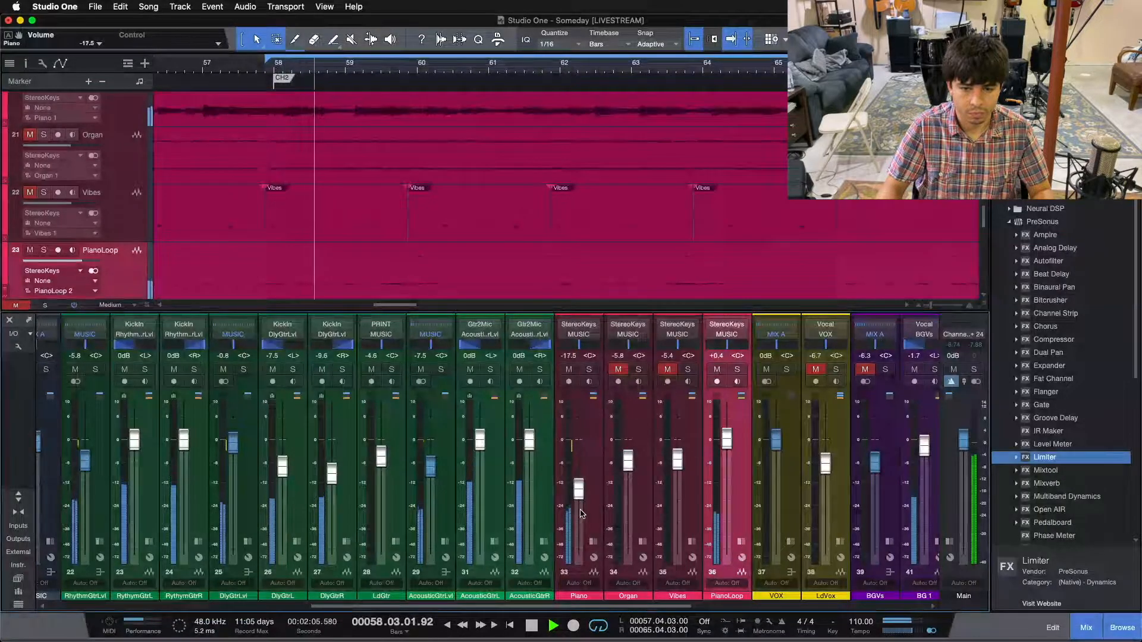
scroll(581, 514, up, 3)
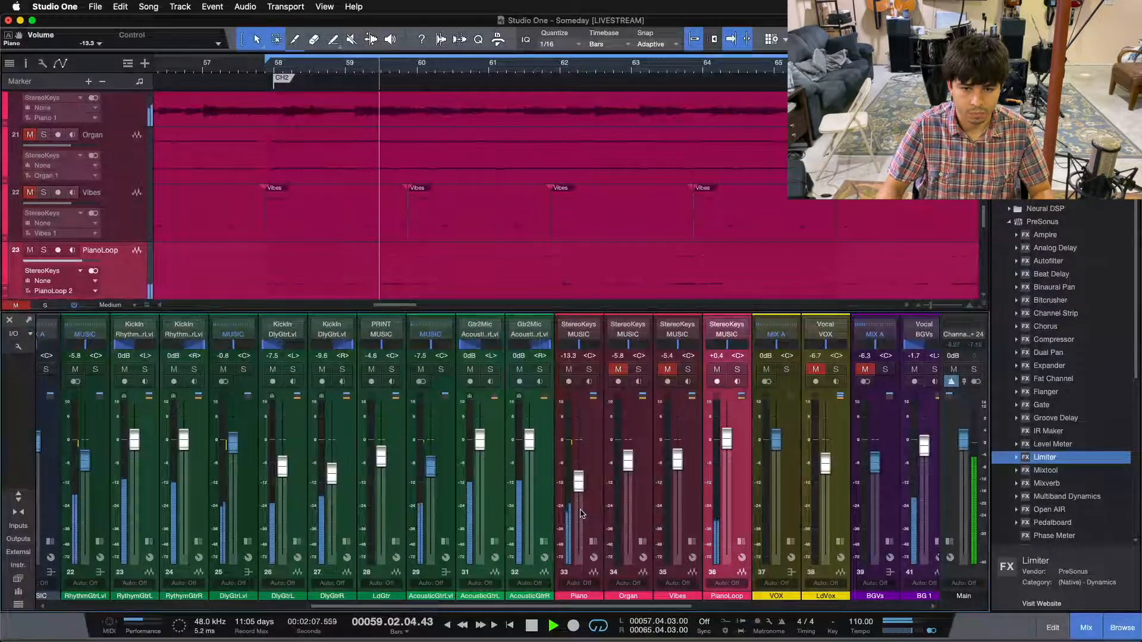
scroll(583, 515, up, 2)
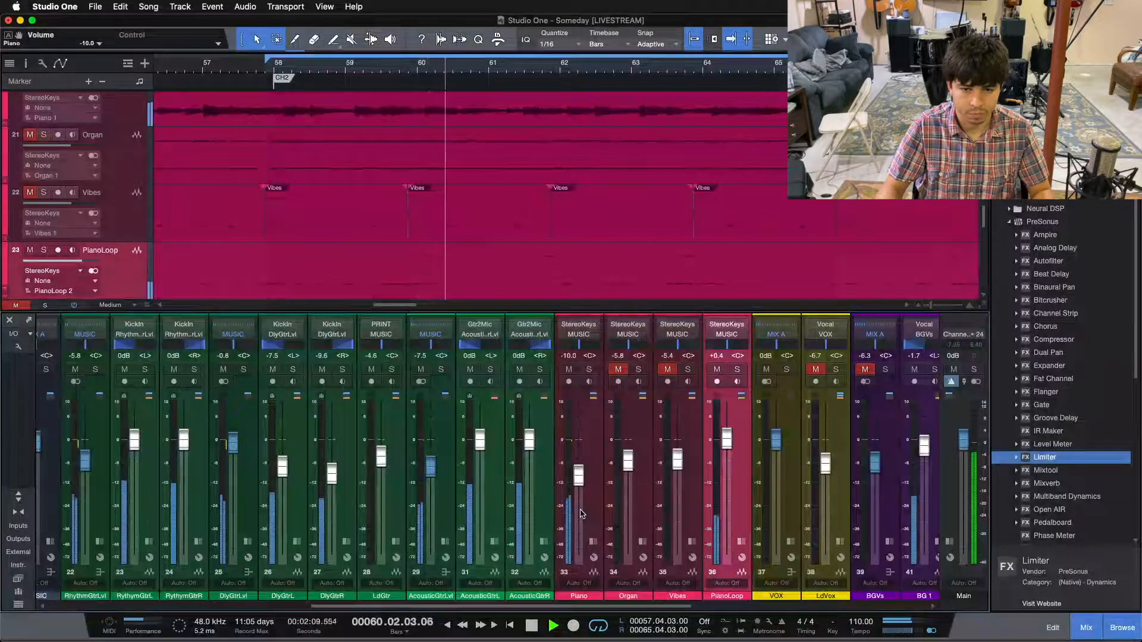
scroll(581, 515, up, 1)
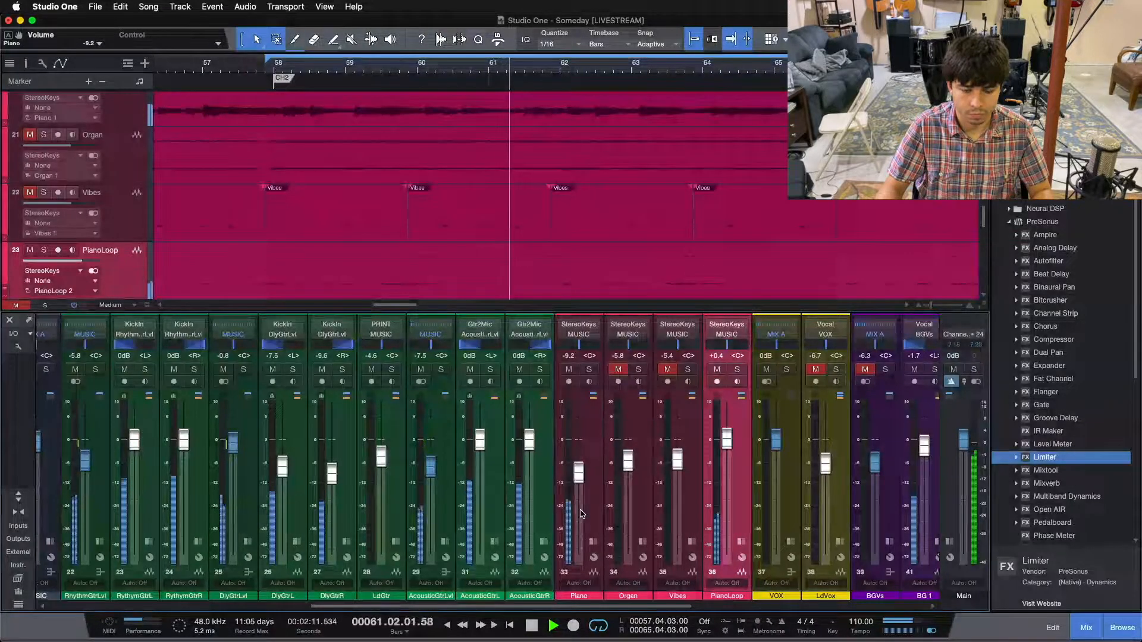
scroll(582, 513, up, 1)
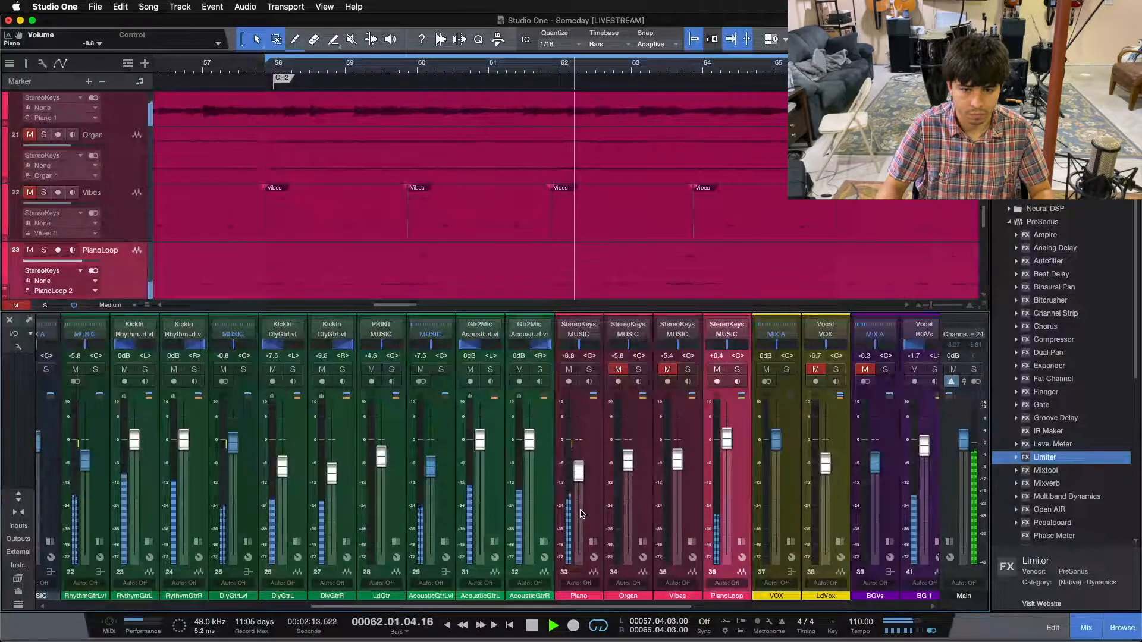
scroll(582, 514, up, 1)
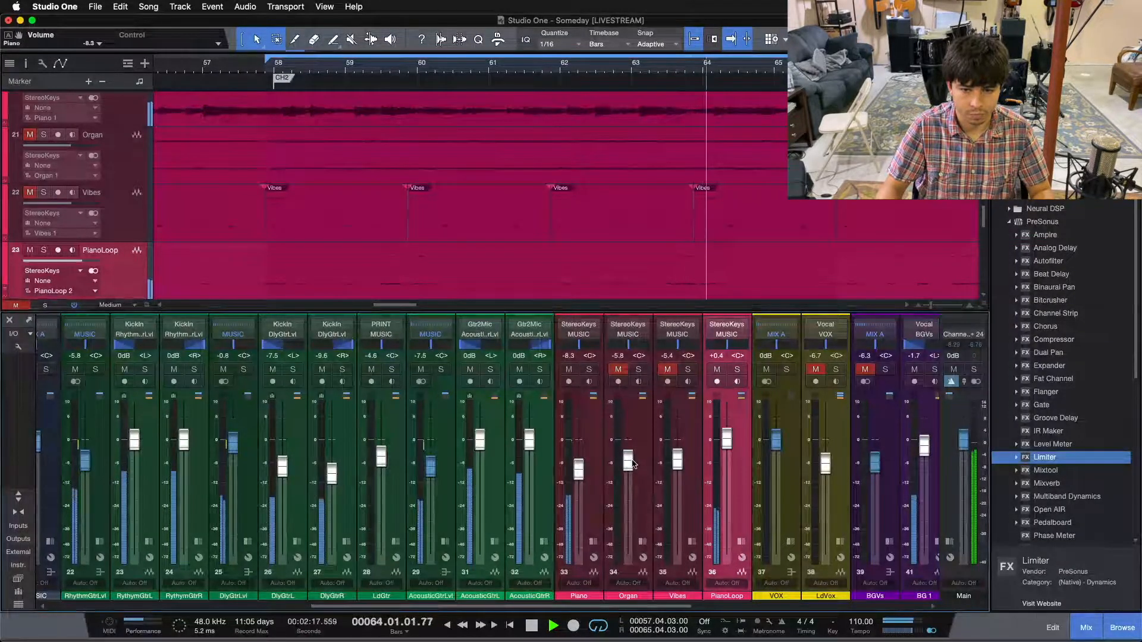
- Lower the Organ channel's fader, unmute the channel, and set its level to -5.8 dB during playback
mouse_move(629, 464)
mouse_down()
mouse_move(628, 557)
mouse_move(602, 490)
mouse_move(630, 485)
mouse_up()
click(618, 370)
scroll(629, 484, down, 1)
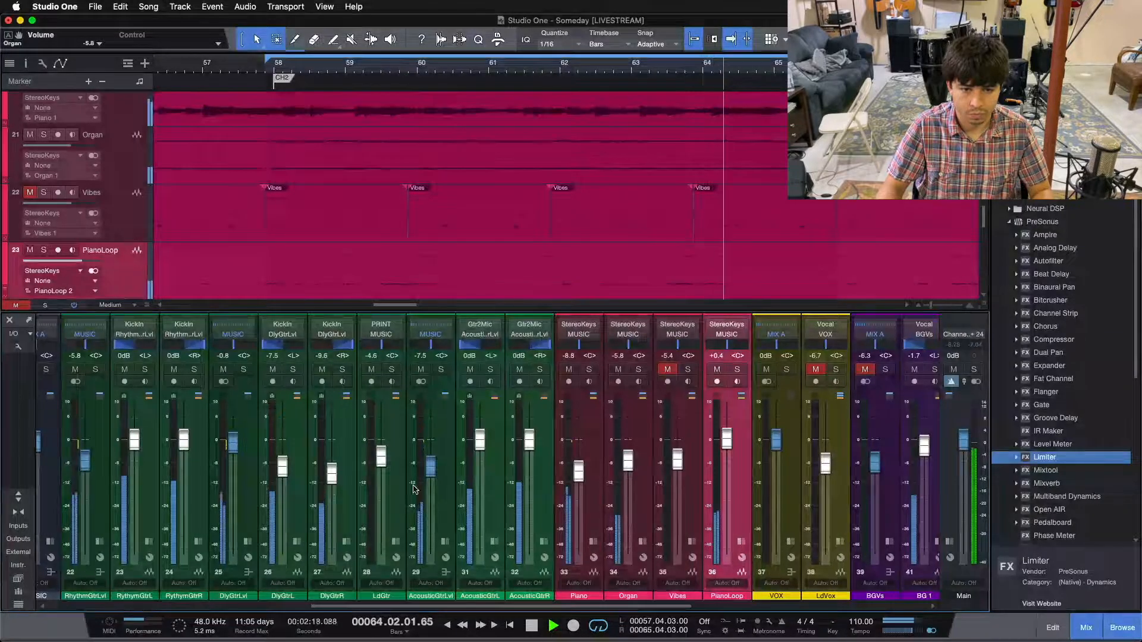
- Trim the DlyGtrLvl bus to -1.3 dB, and fade in Vibes by unmuting it, lowering its fader and raising it to -5.4 dB
scroll(235, 448, down, 1)
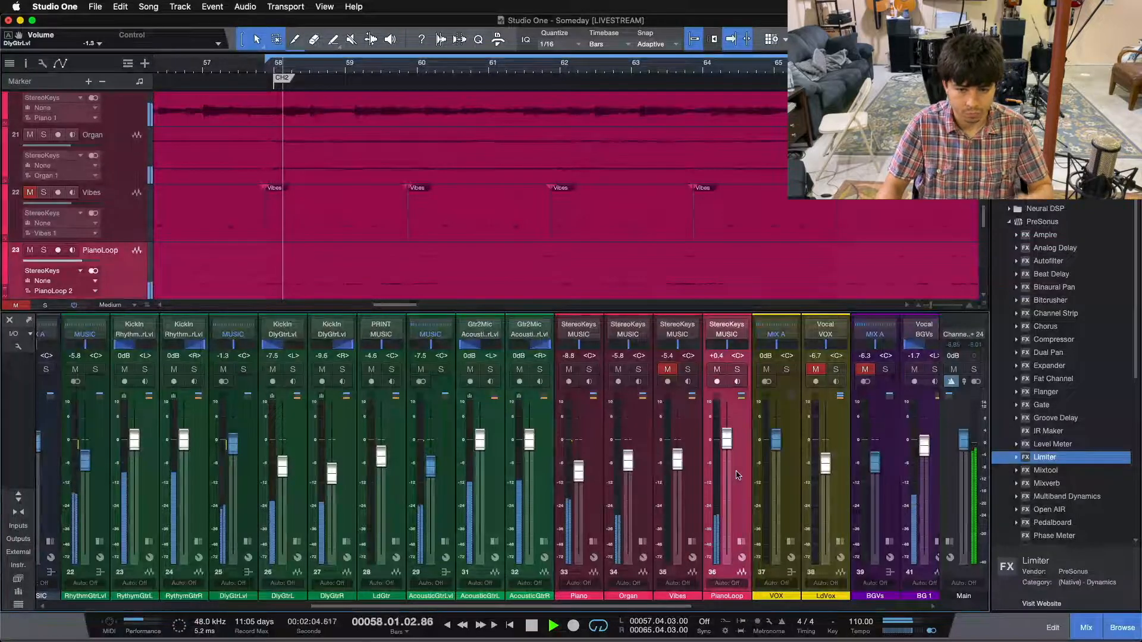
drag(673, 456, 675, 472)
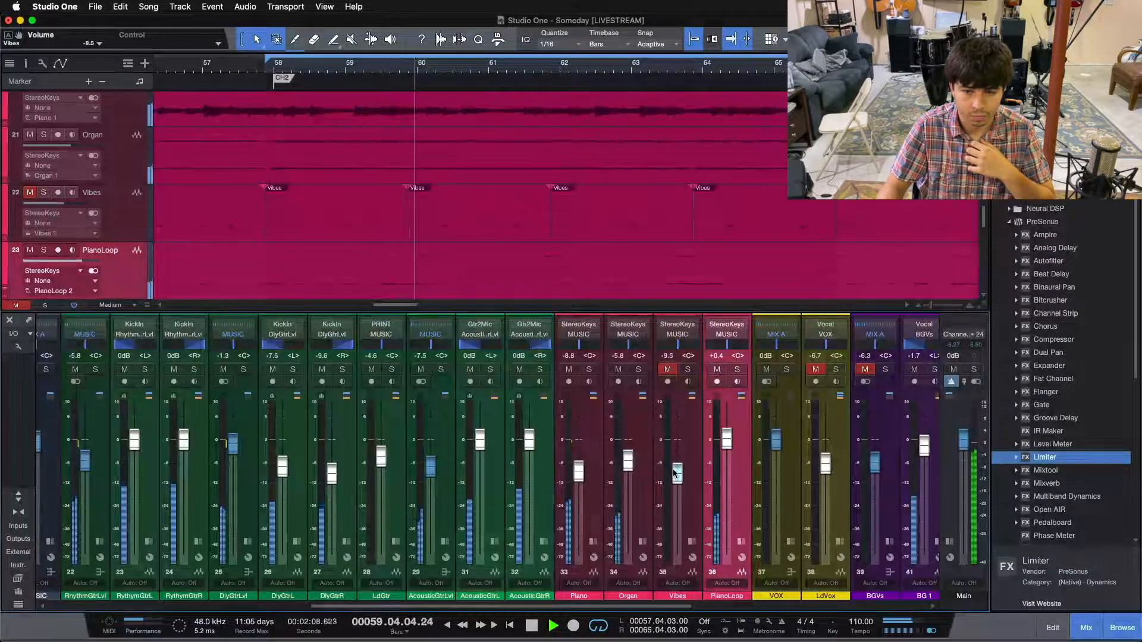
key(super+z)
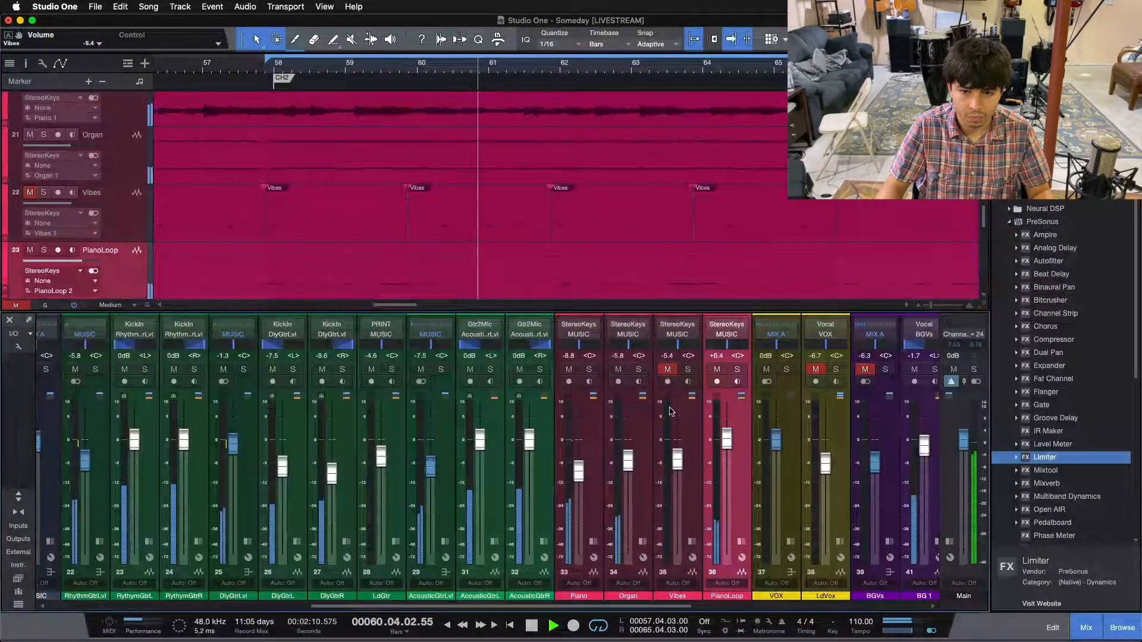
click(668, 369)
drag(677, 459, 677, 487)
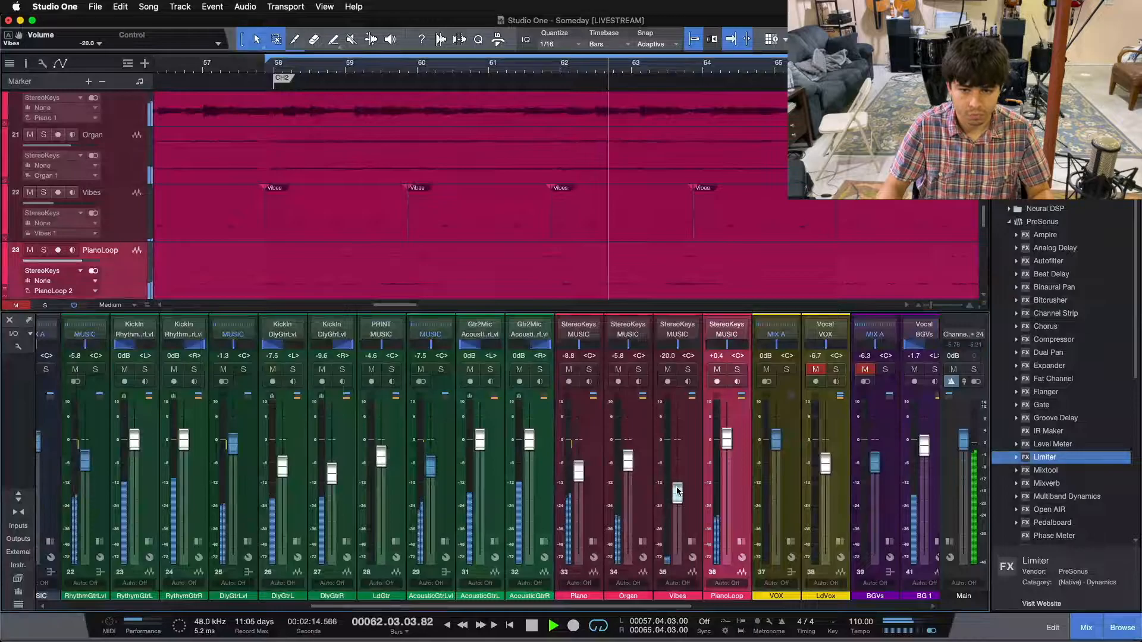
scroll(678, 487, up, 5)
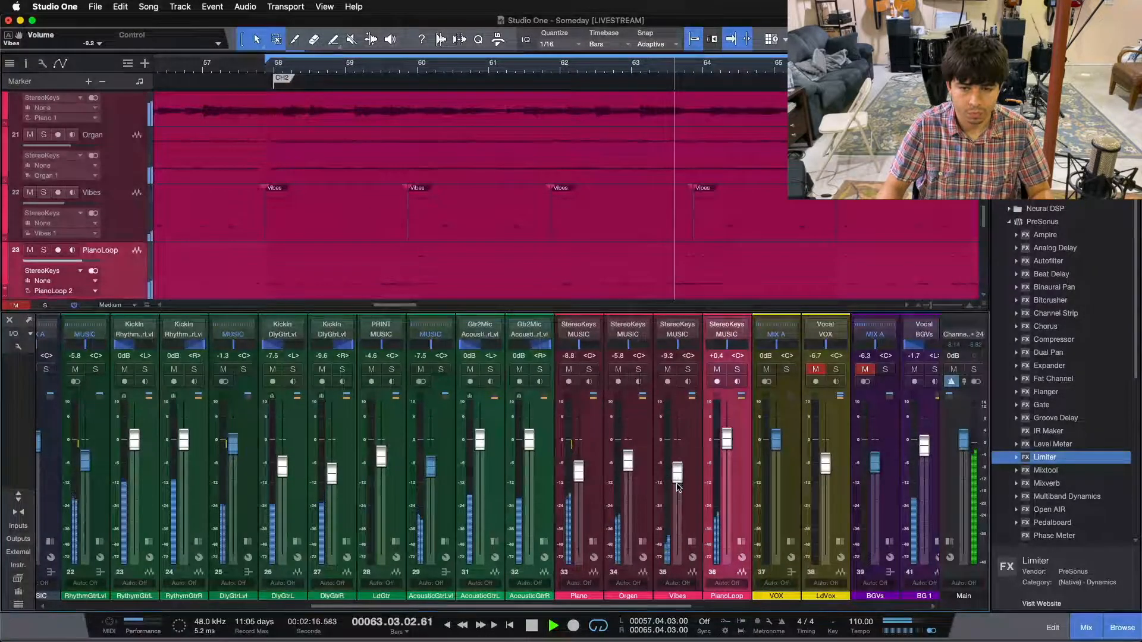
scroll(677, 487, up, 1)
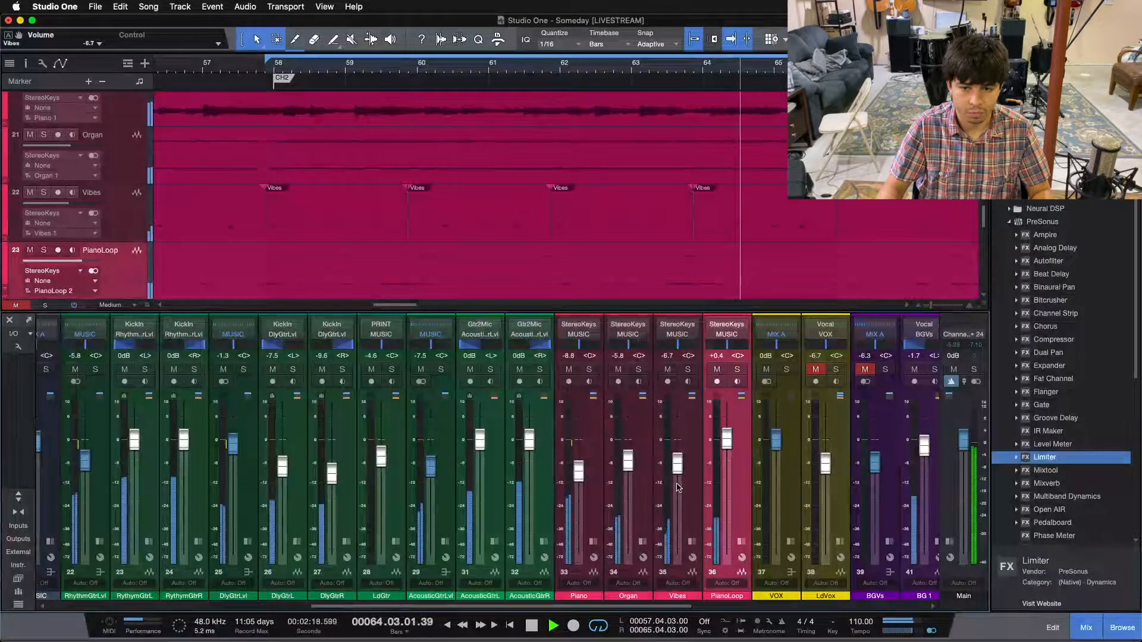
scroll(677, 487, up, 1)
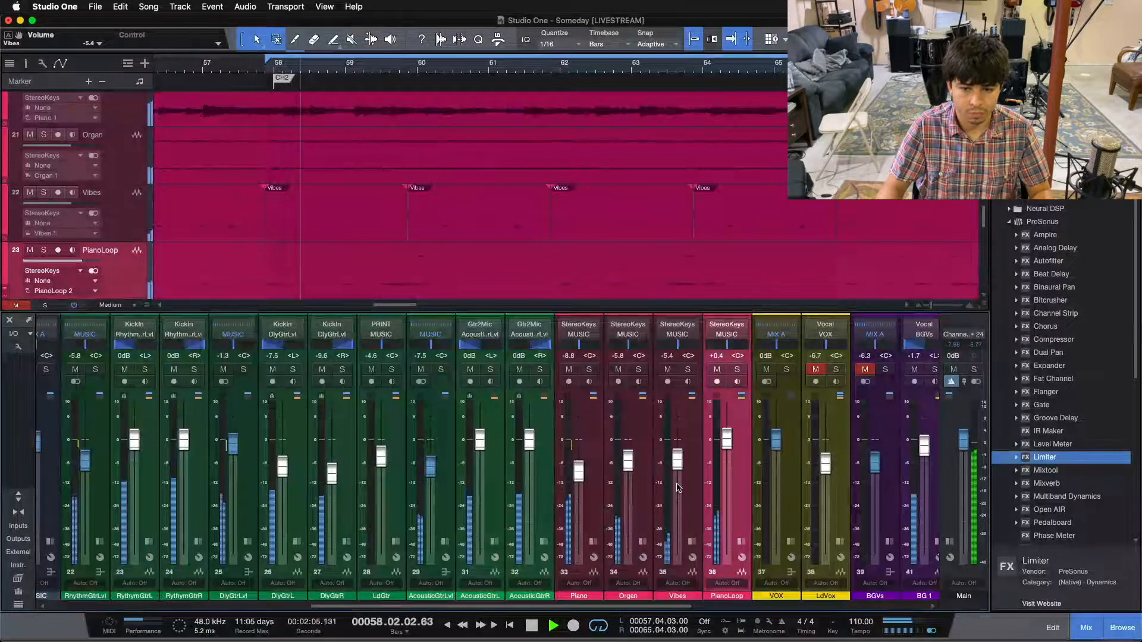
scroll(677, 487, down, 1)
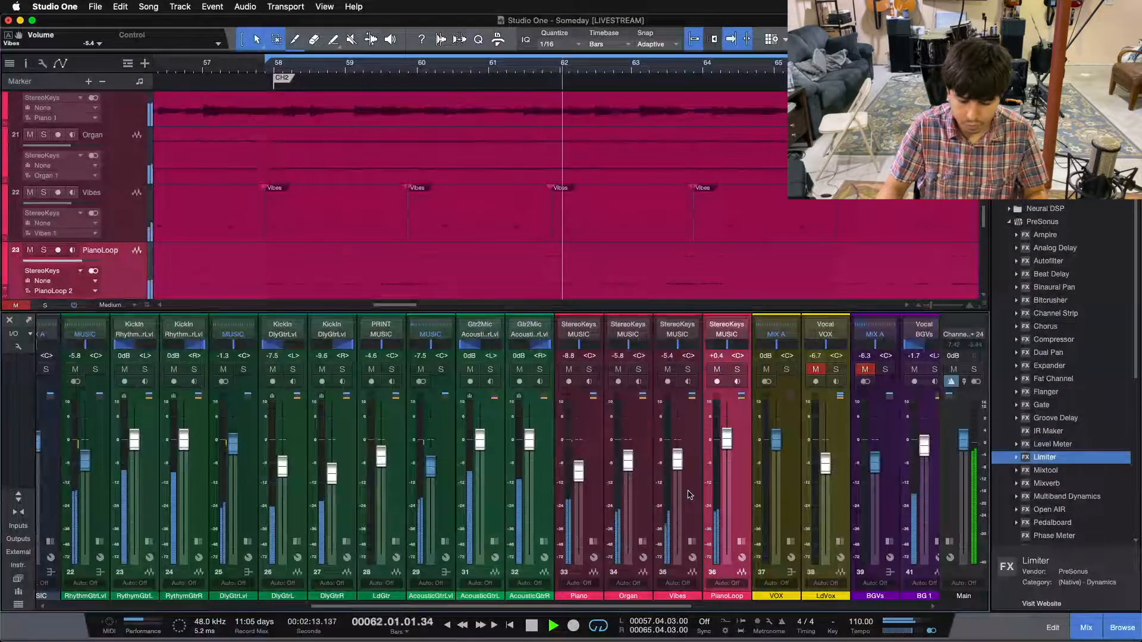
- Select the Vibes channel, bring the MUSIC bus and guitar channels into view, and stop the looped playback
click(690, 495)
drag(626, 607, 582, 606)
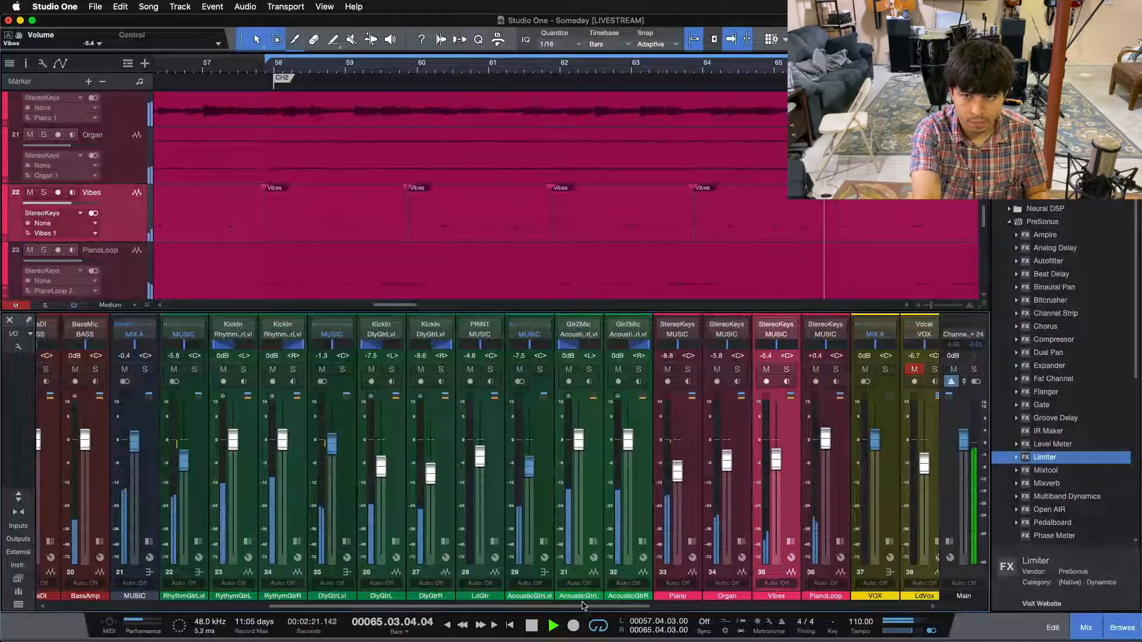
key(space)
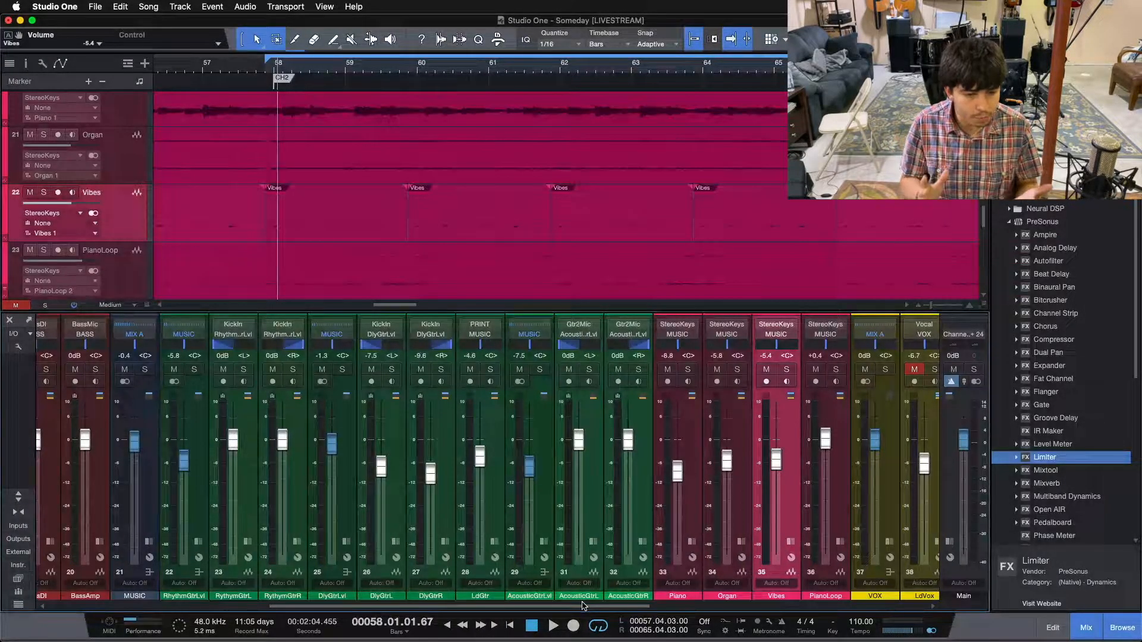
- Try the RhythmGtrLvl bus at about +0.2 dB and lower, and return its fader to -5.8 dB
click(175, 487)
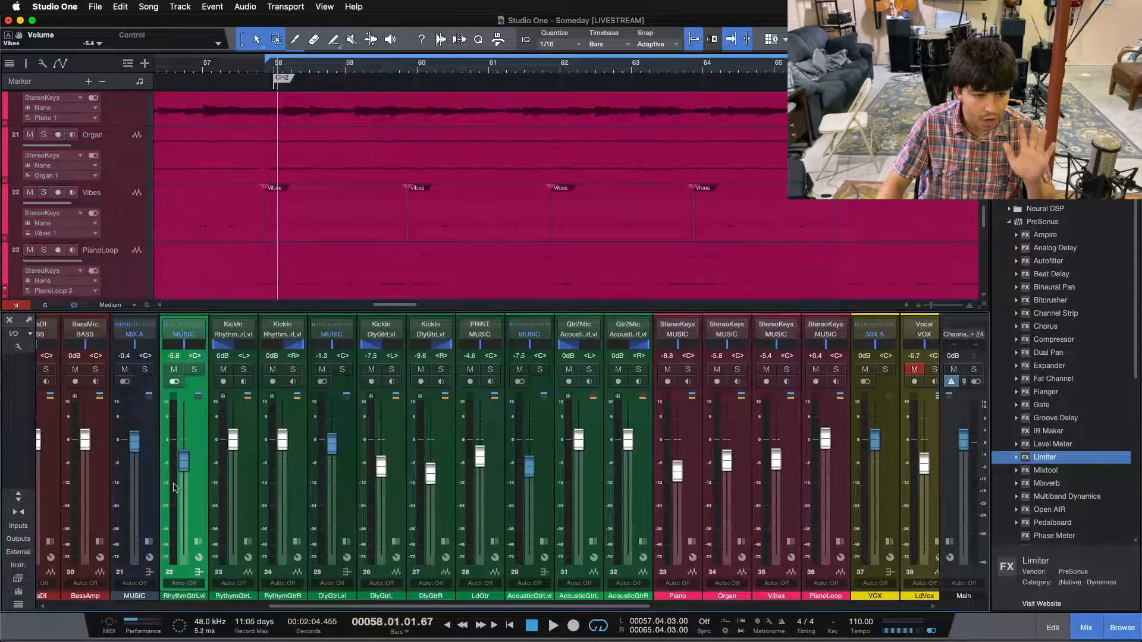
drag(186, 463, 183, 449)
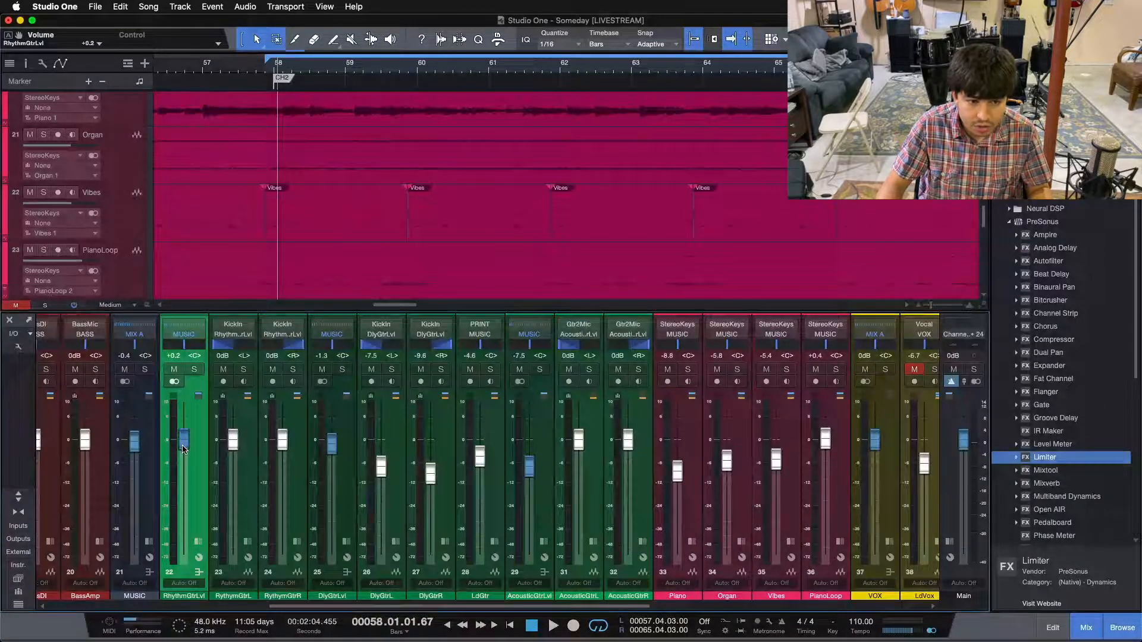
drag(185, 505, 183, 478)
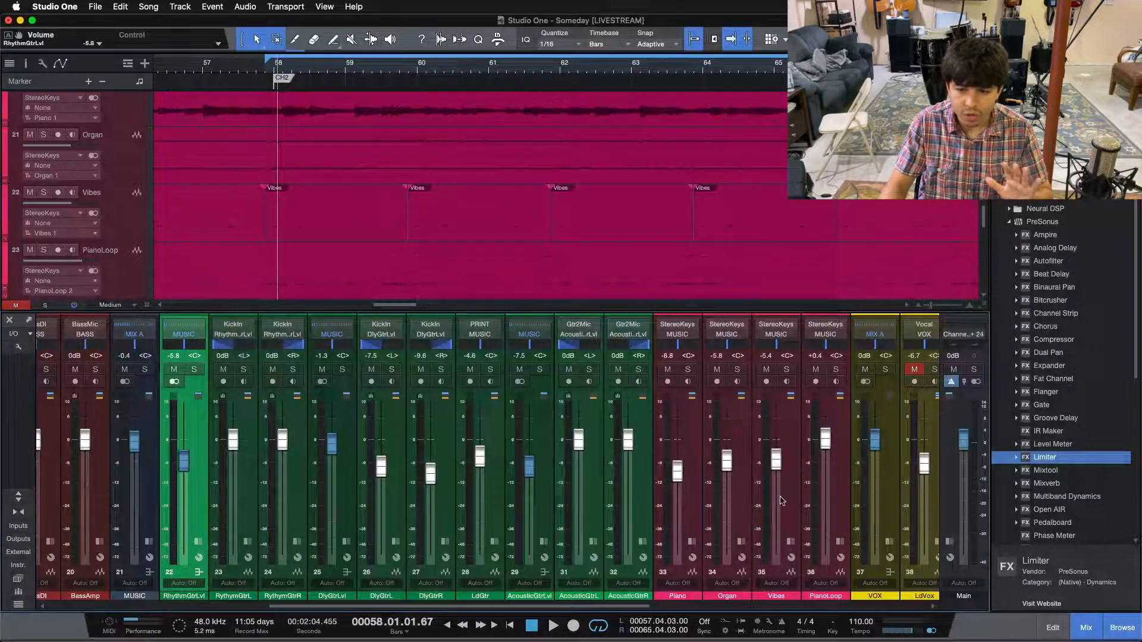
click(843, 494)
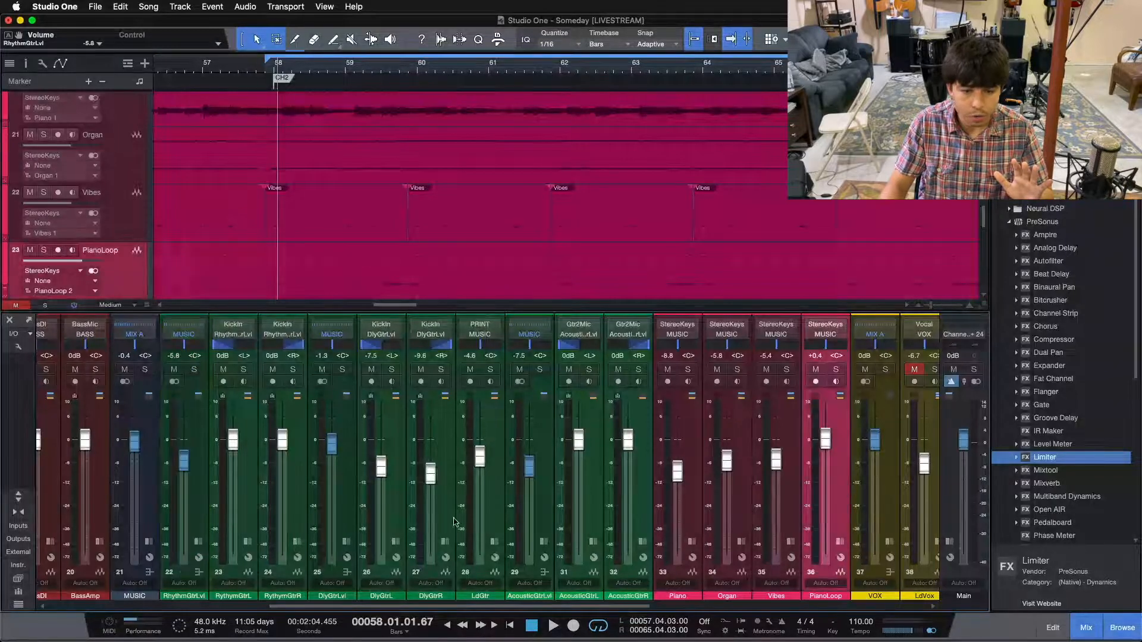
click(187, 510)
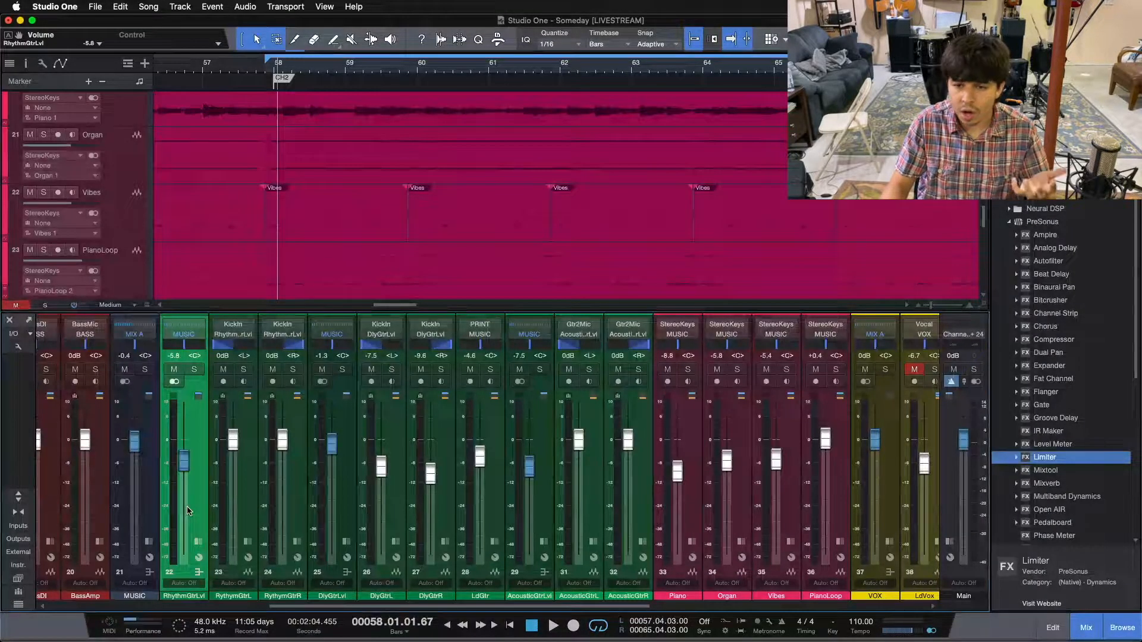
click(830, 483)
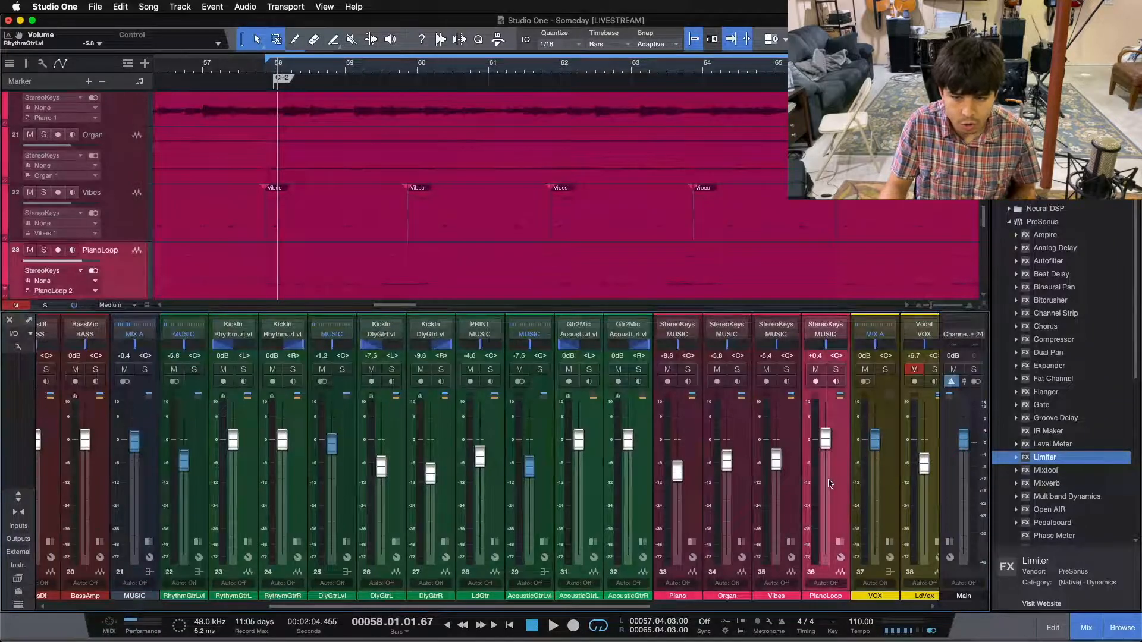
click(204, 476)
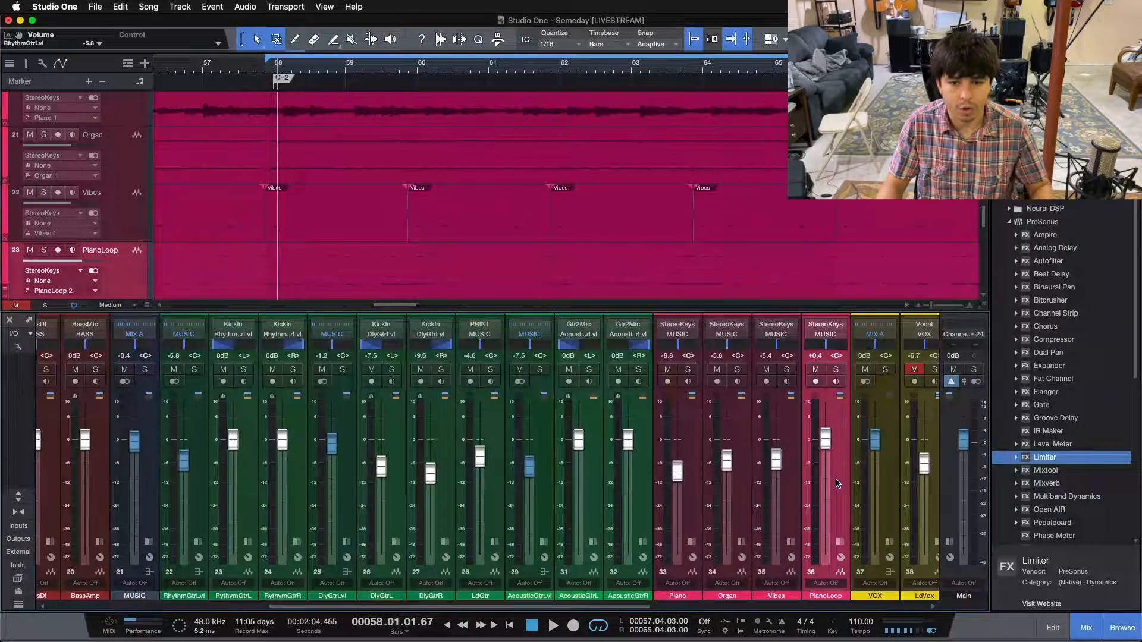
- Show the inserts of the RhythmGtrLvl and DlyGtrLvl buses and place their Pro EQ windows side by side to compare the curves
click(199, 478)
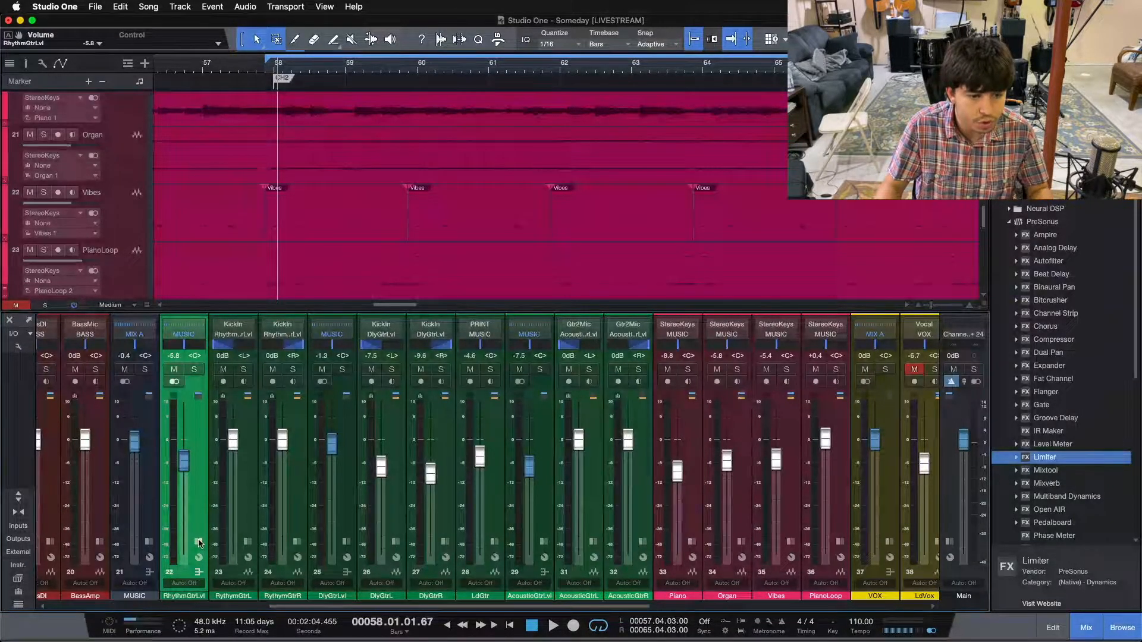
click(198, 572)
click(409, 571)
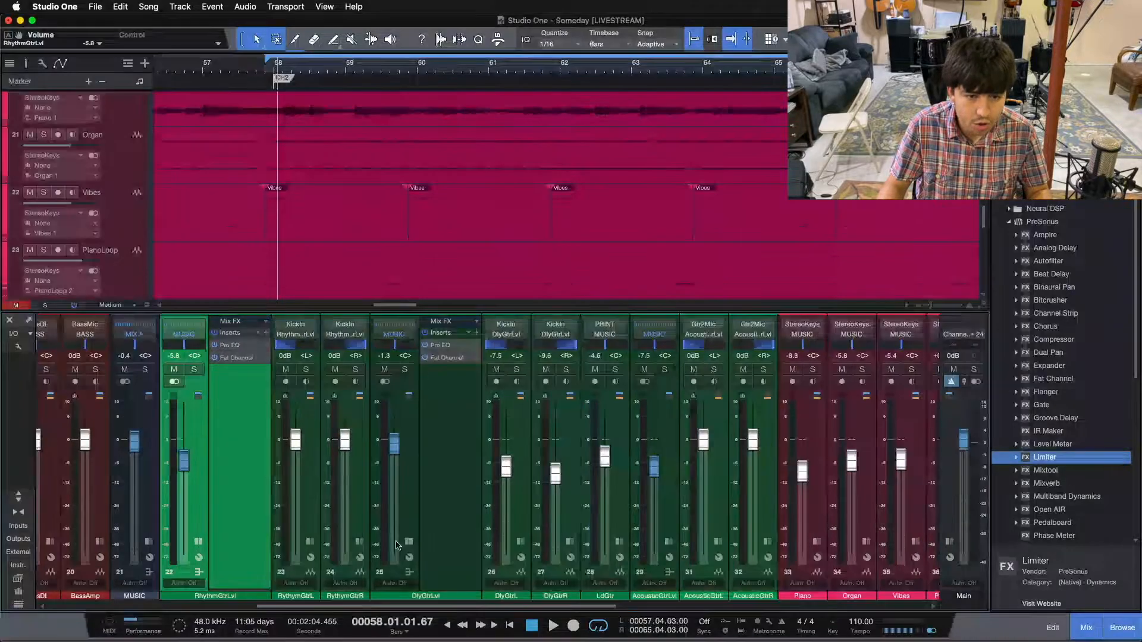
double_click(230, 347)
drag(798, 243, 950, 168)
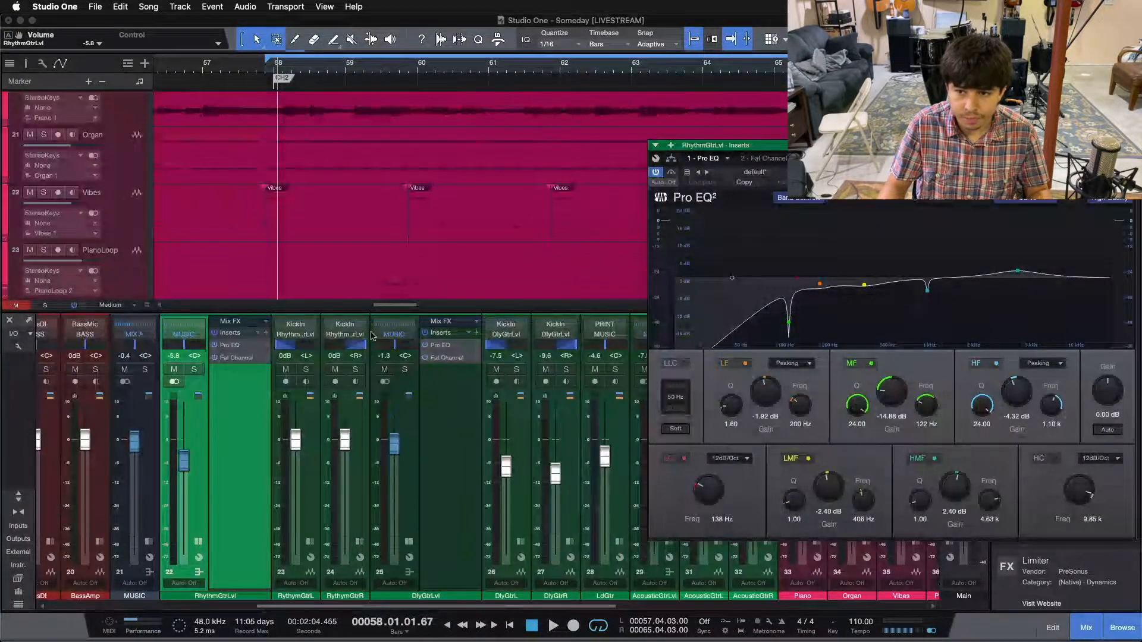
double_click(437, 345)
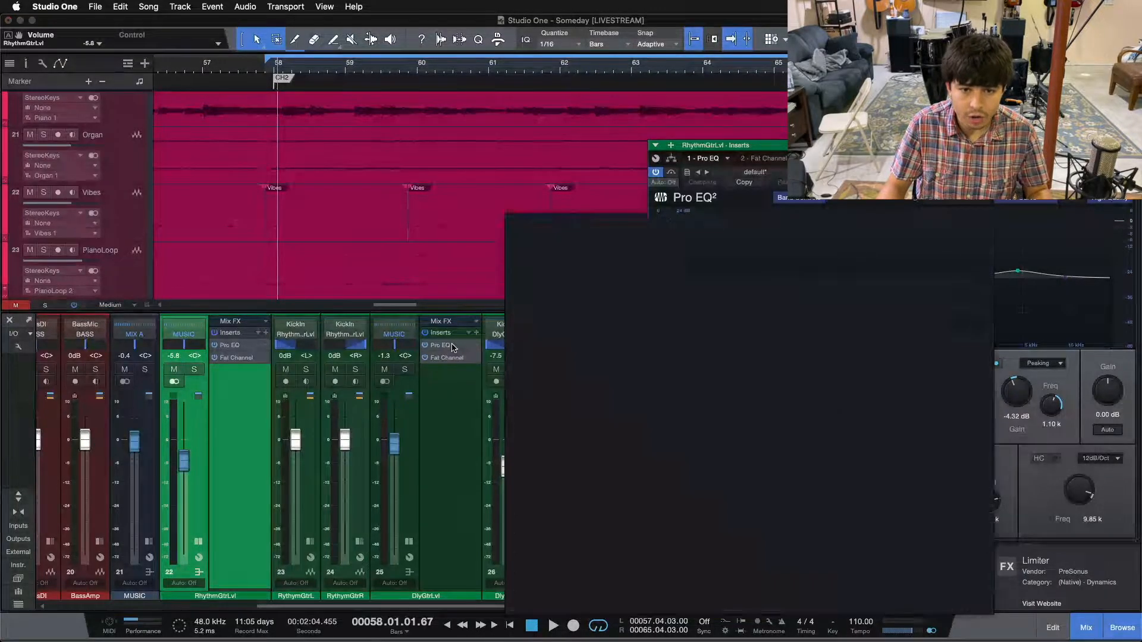
drag(469, 188, 446, 152)
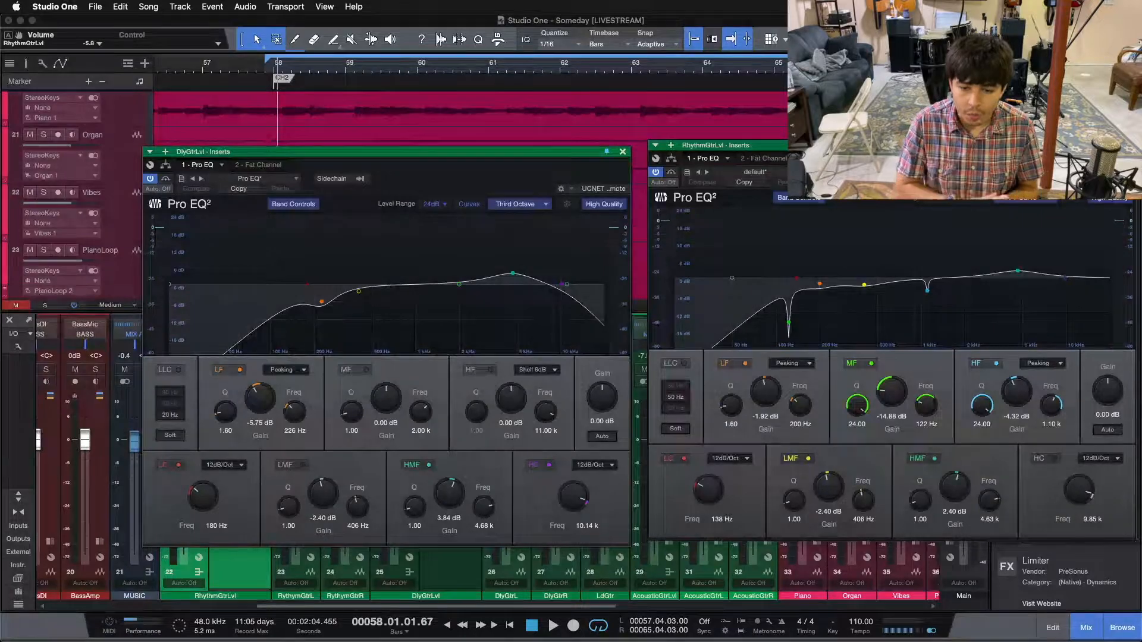
- Close both Pro EQ windows and collapse the inserts of the DlyGtrLvl and RhythmGtrLvl buses
click(1127, 146)
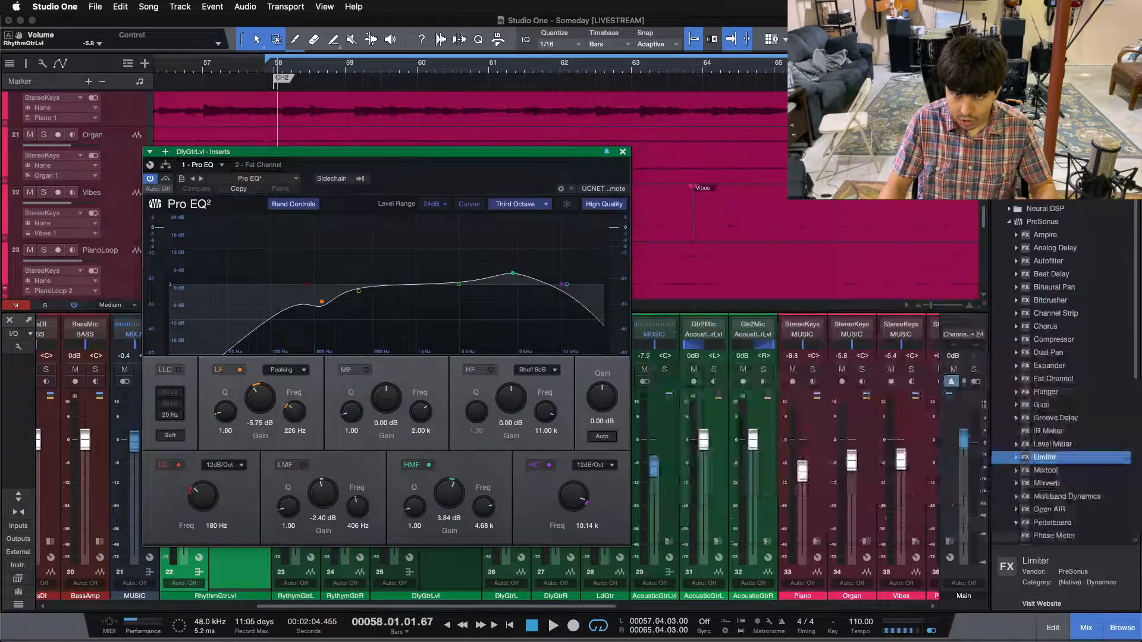
click(622, 152)
click(408, 541)
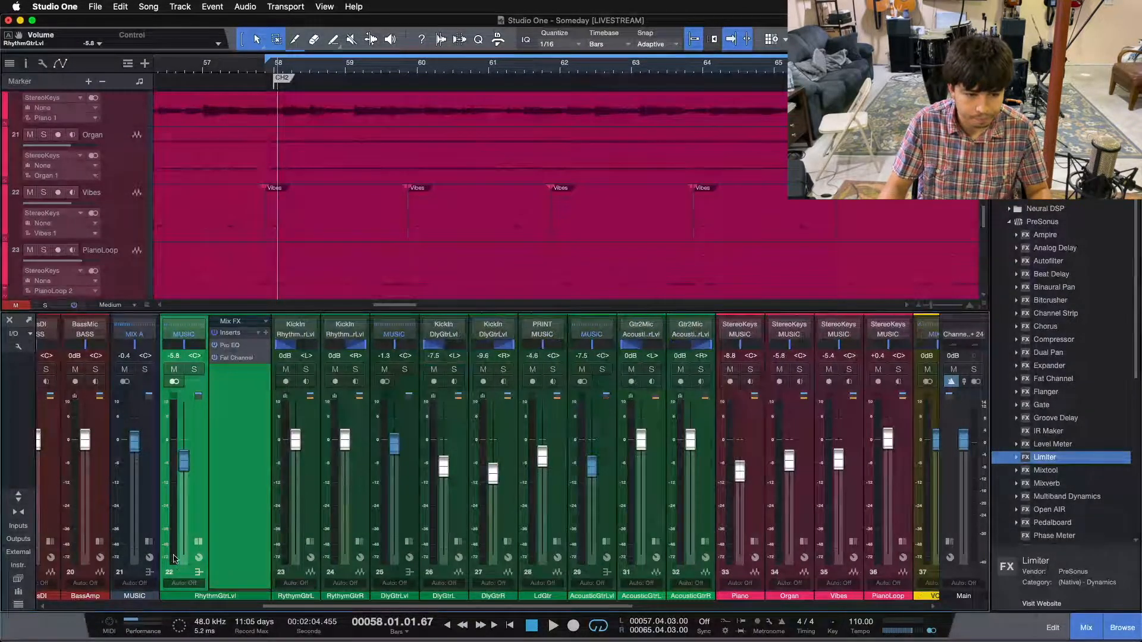
click(198, 541)
- Examine the Pro EQ curve on the AcousticGtrLvl bus, close its window and collapse the bus's inserts
click(543, 542)
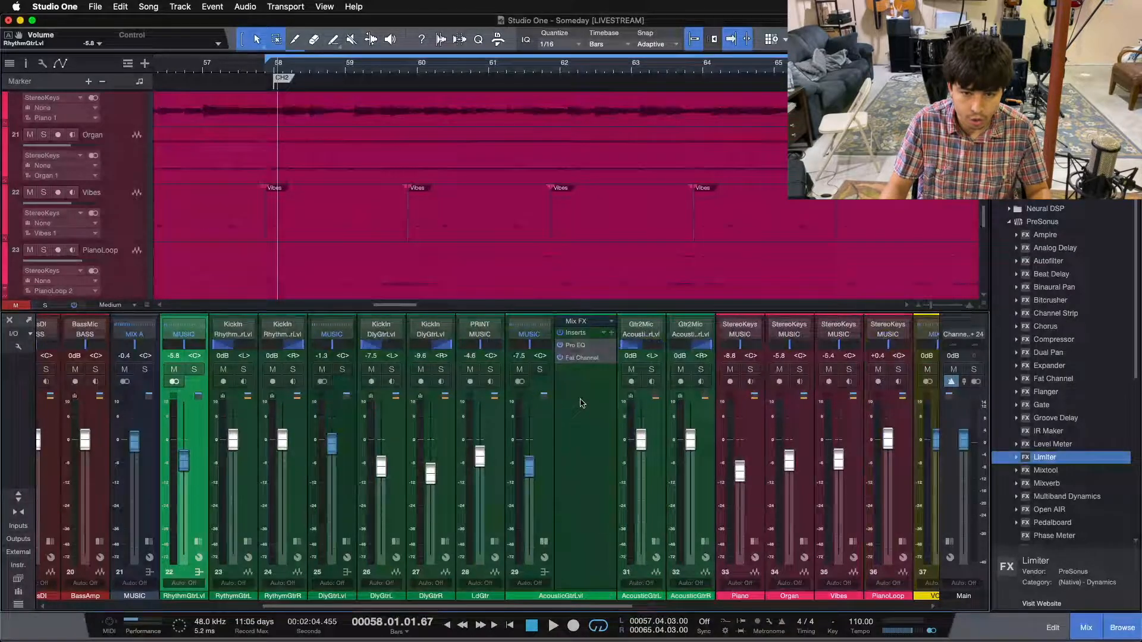
click(575, 346)
drag(440, 204, 751, 192)
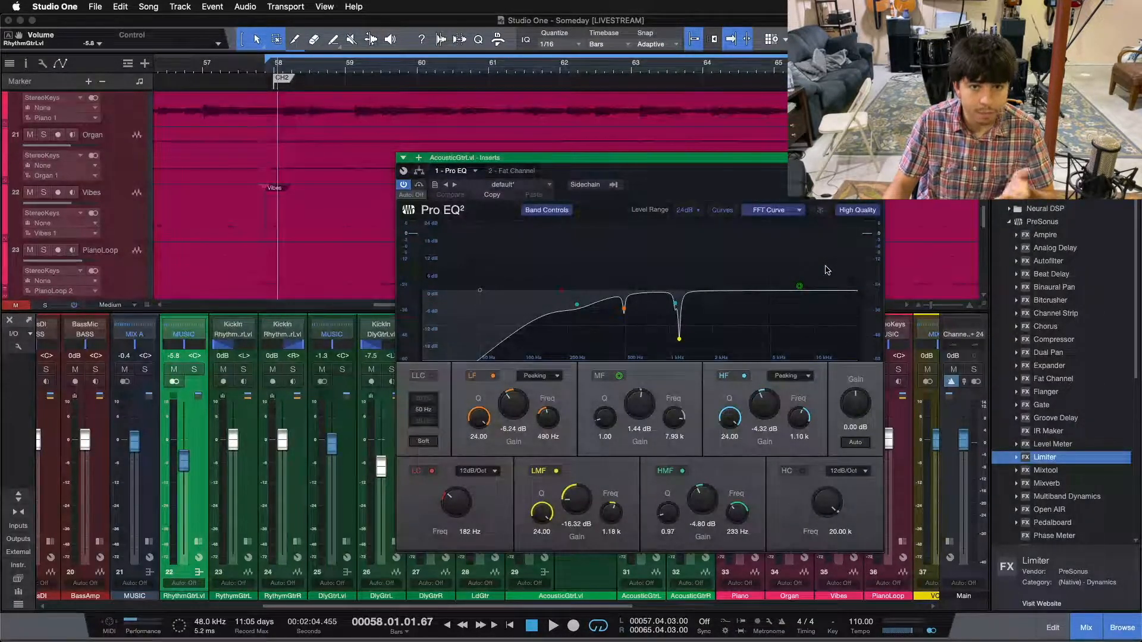
drag(723, 180, 672, 206)
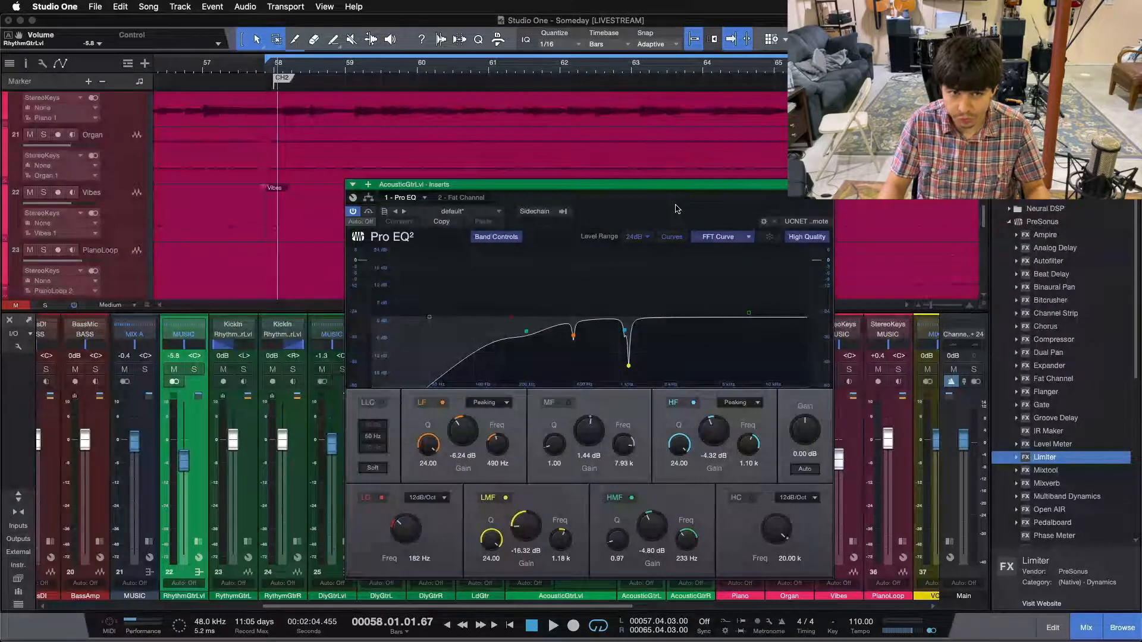
click(825, 184)
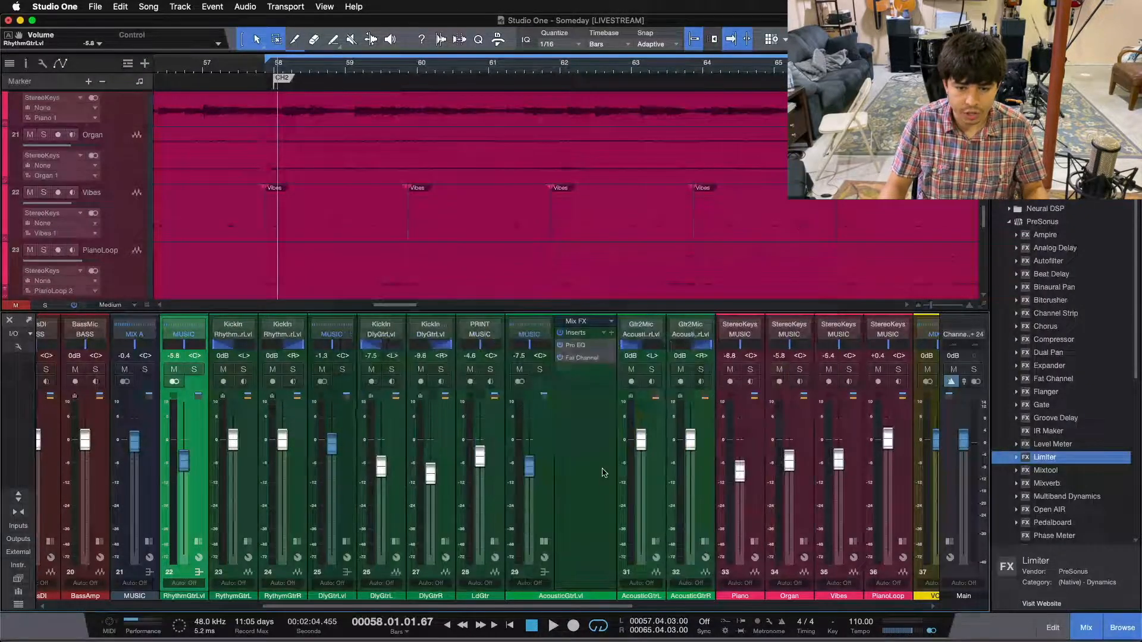
click(543, 541)
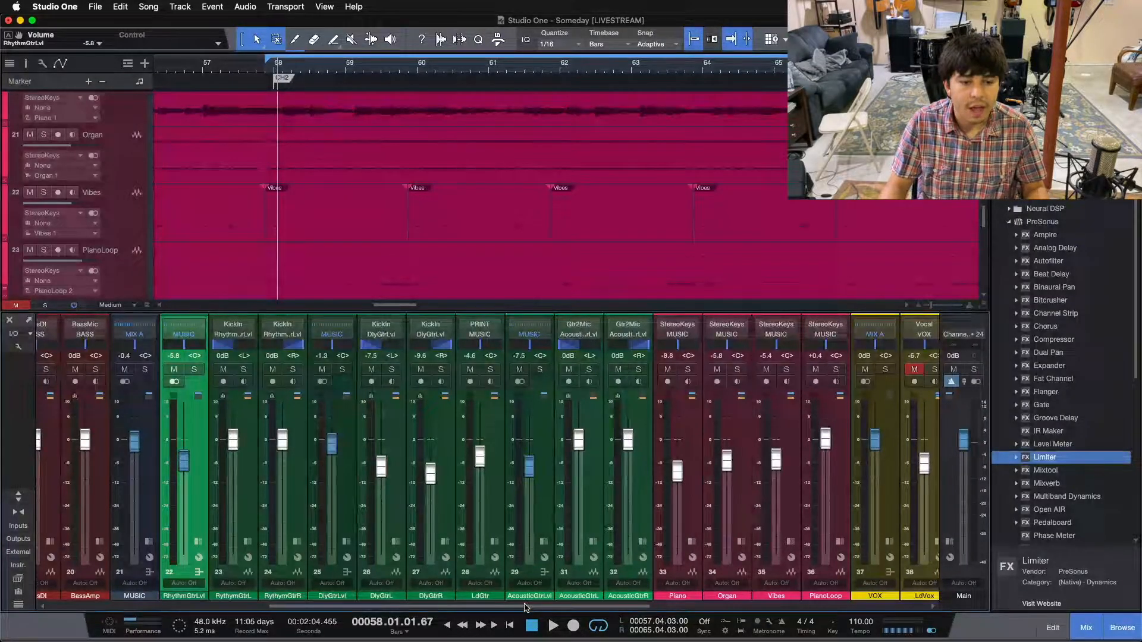
- Open the Piano channel's Pro EQ and examine its curve, positioning the window so the guitar and keys channels can be viewed
drag(525, 607, 659, 608)
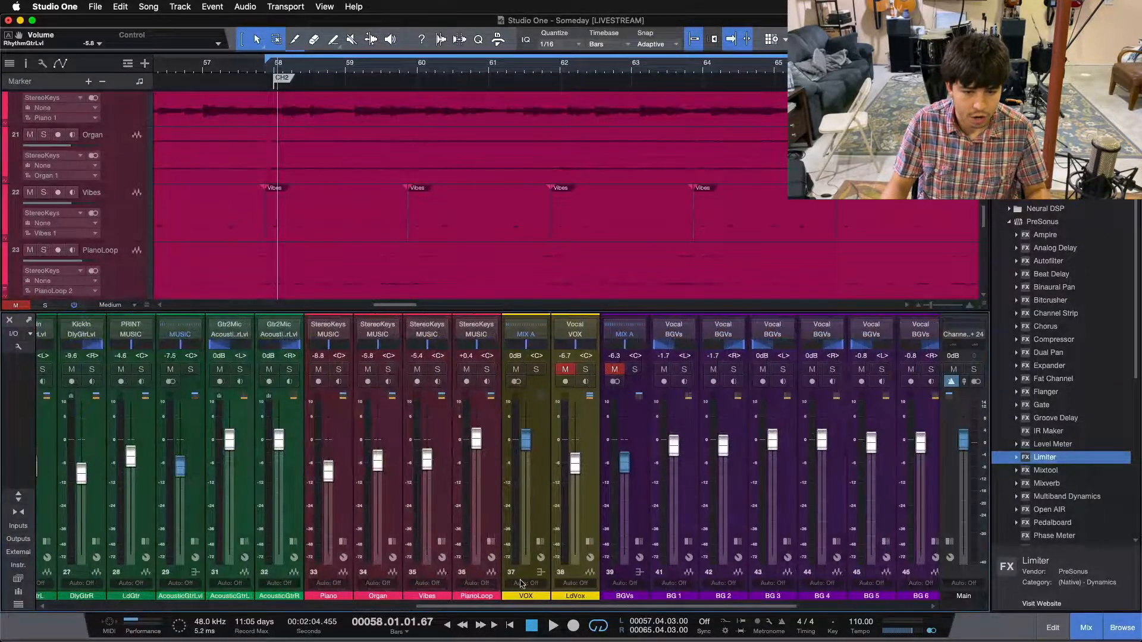
click(342, 541)
double_click(392, 334)
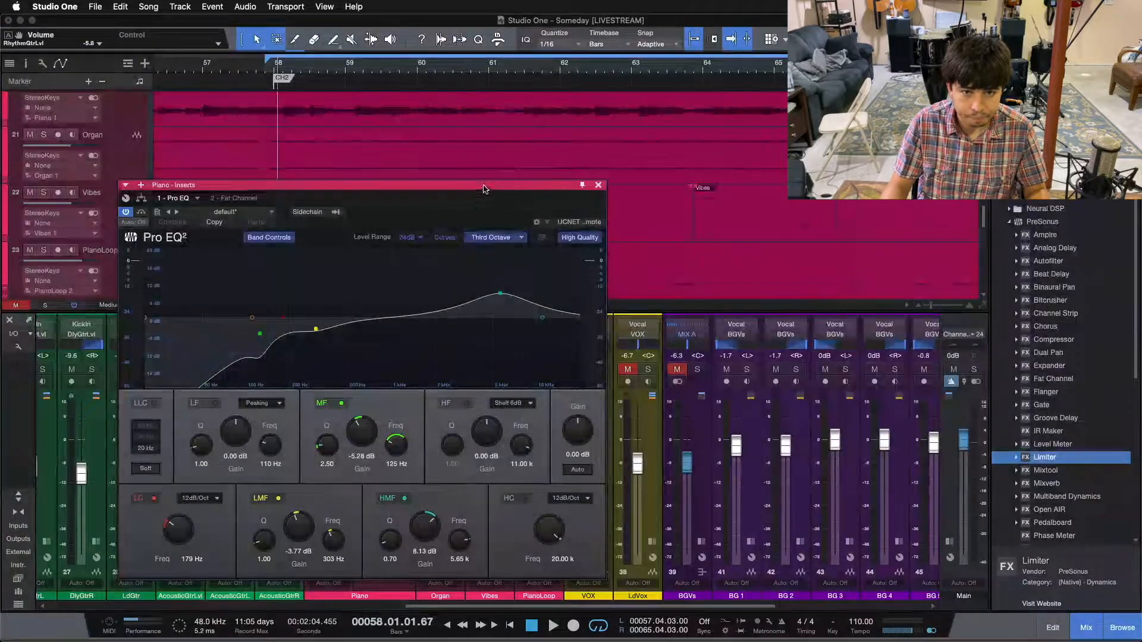
drag(484, 186, 726, 181)
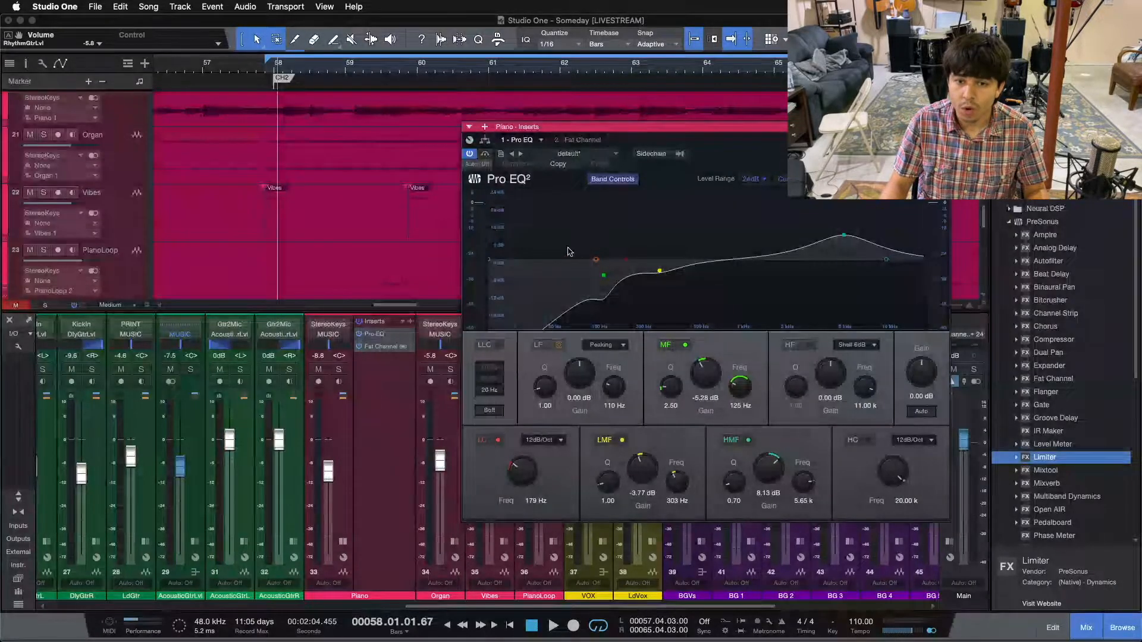
drag(733, 156, 931, 149)
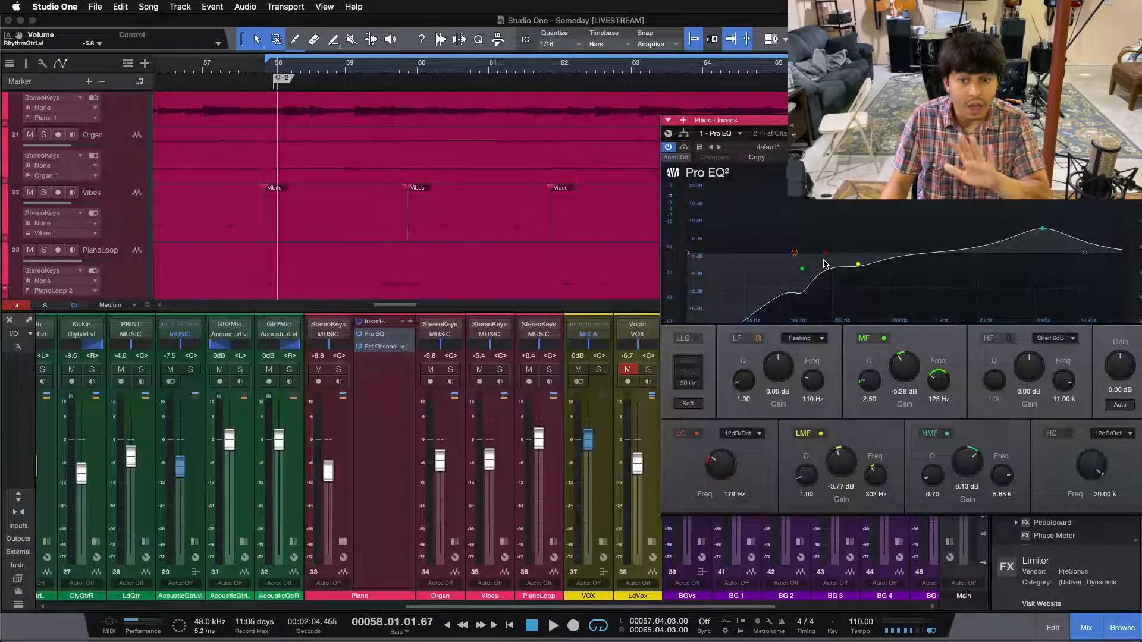
scroll(407, 588, left, 10)
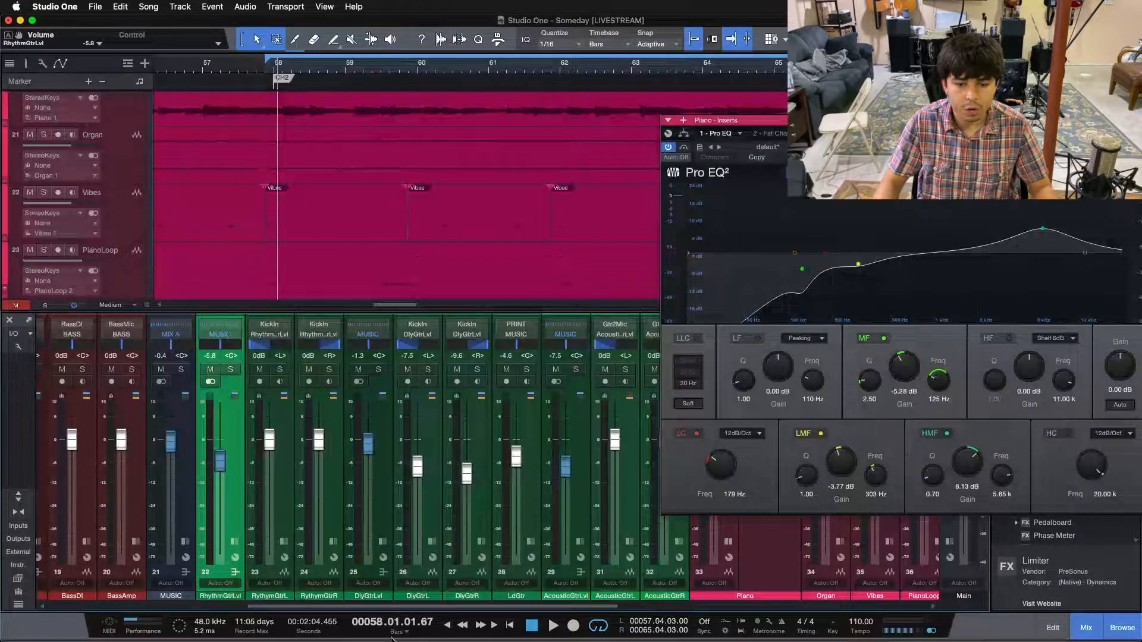
drag(405, 610, 629, 602)
drag(968, 148, 747, 201)
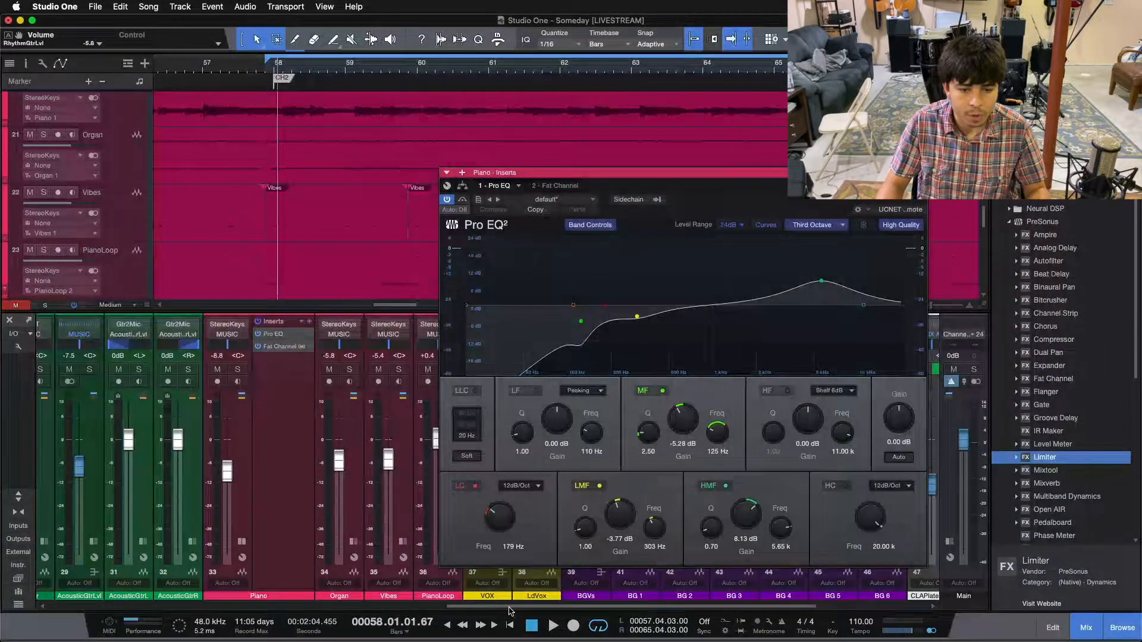
- Compare the Pro EQ curves of the DlyGtrLvl and AcousticGtrLvl buses in the open plug-in window and close it
scroll(425, 608, left, 5)
scroll(376, 604, right, 2)
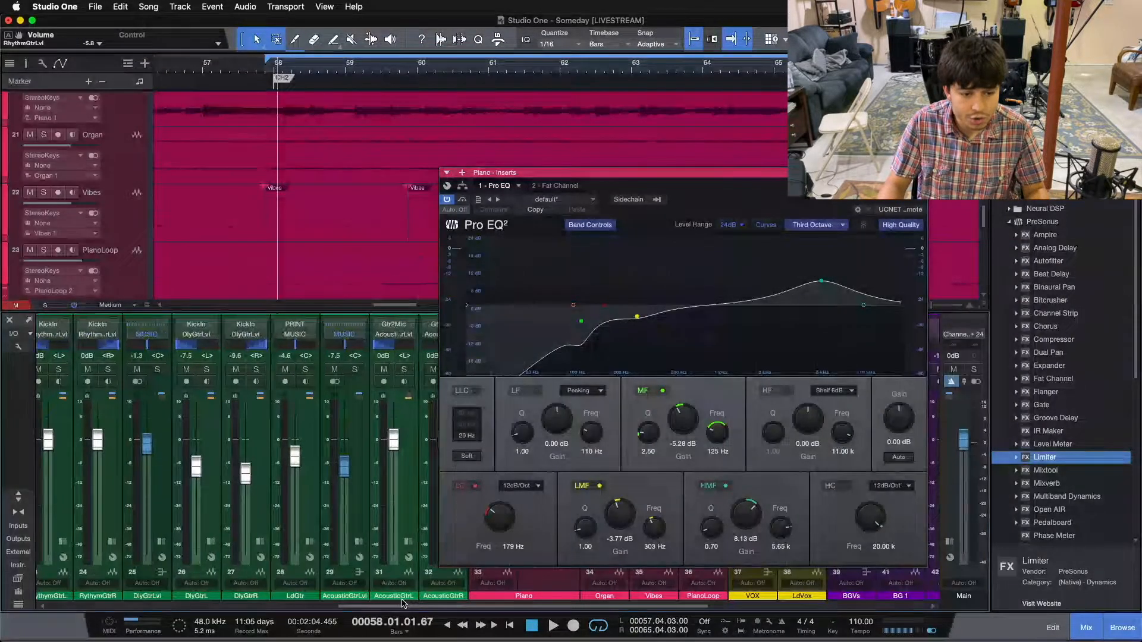
click(154, 483)
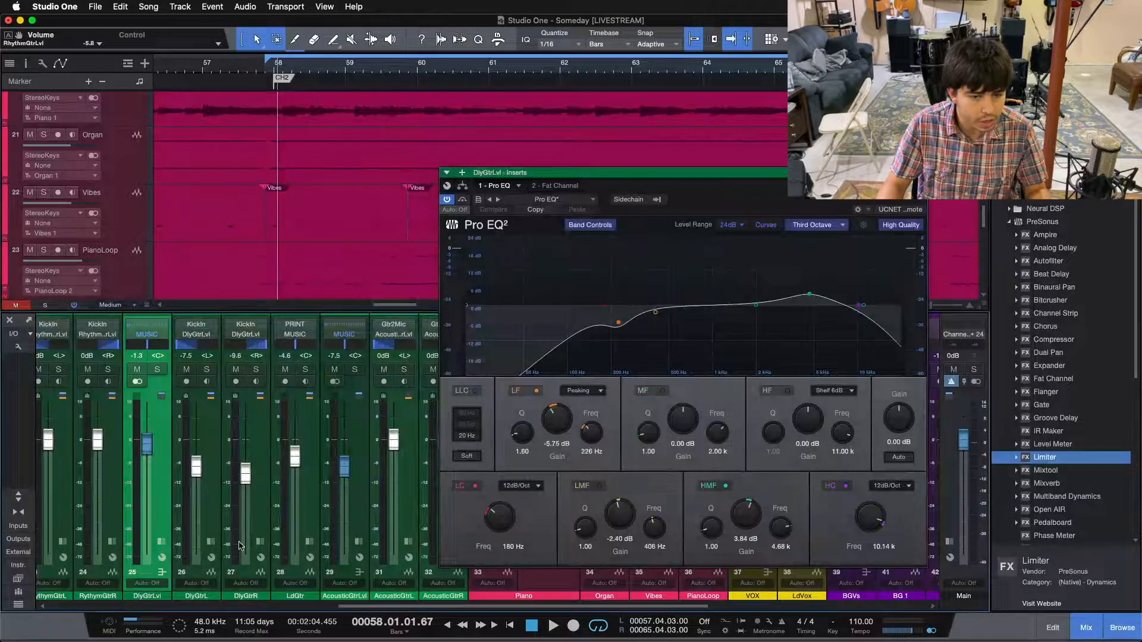
click(355, 485)
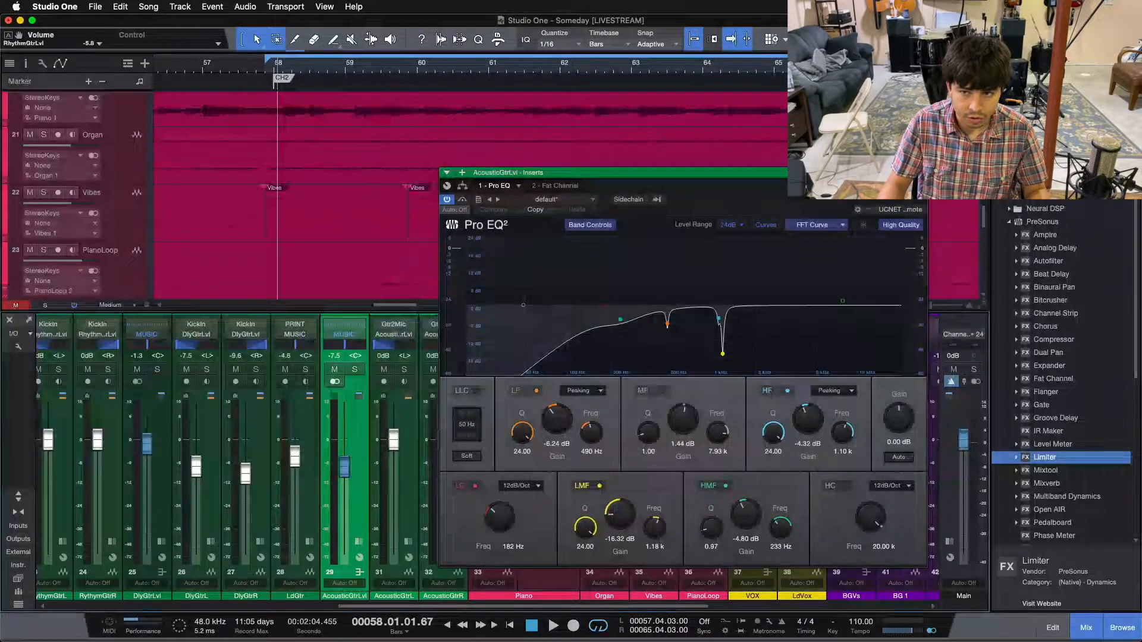
click(920, 172)
- Examine the Pro EQ curve on the Organ channel, close its window and collapse the Piano and Organ inserts
click(628, 554)
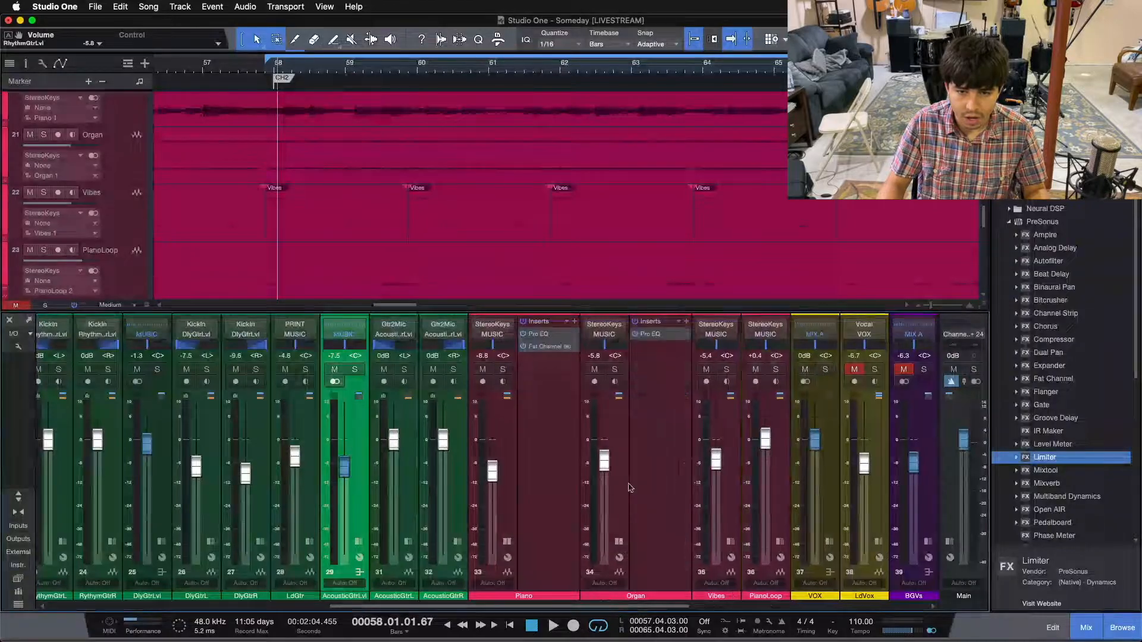
click(649, 334)
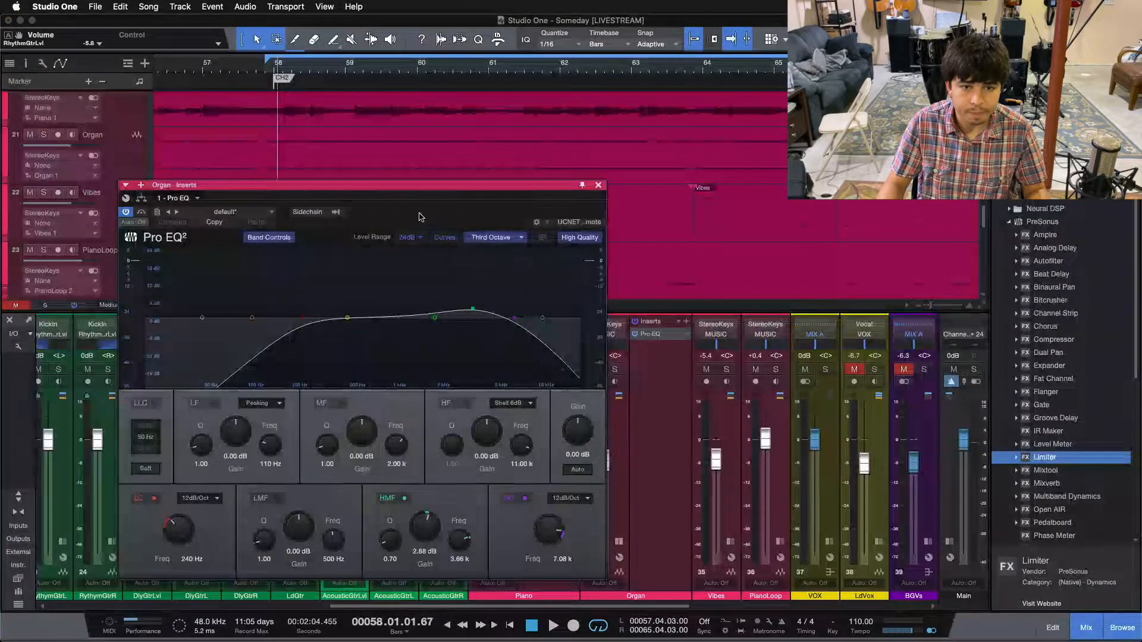
drag(250, 185, 490, 204)
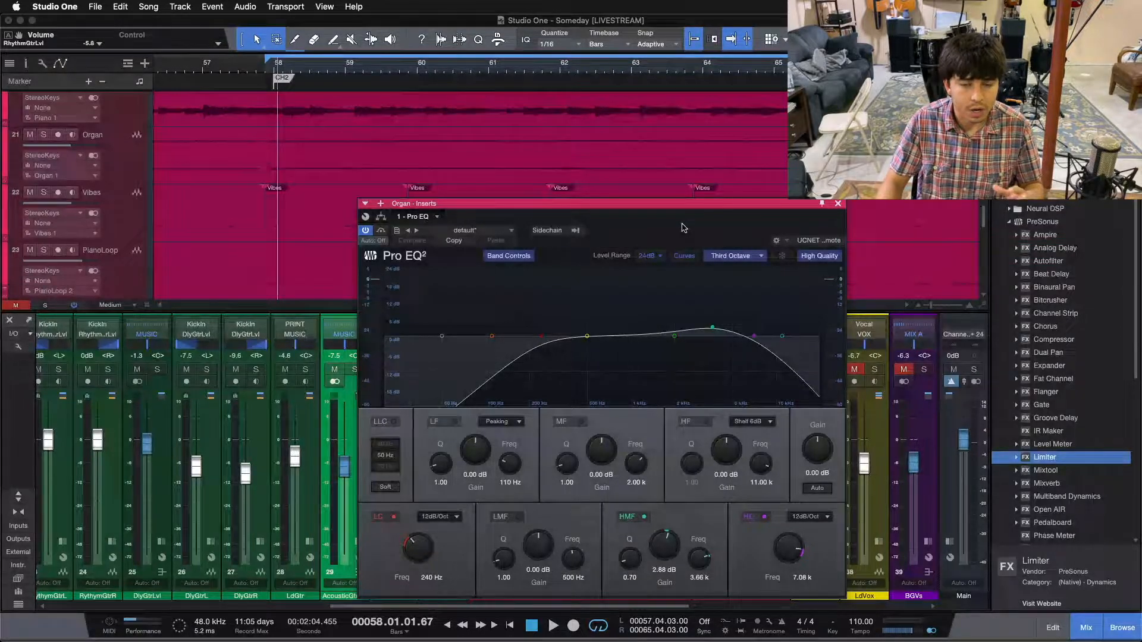
click(838, 204)
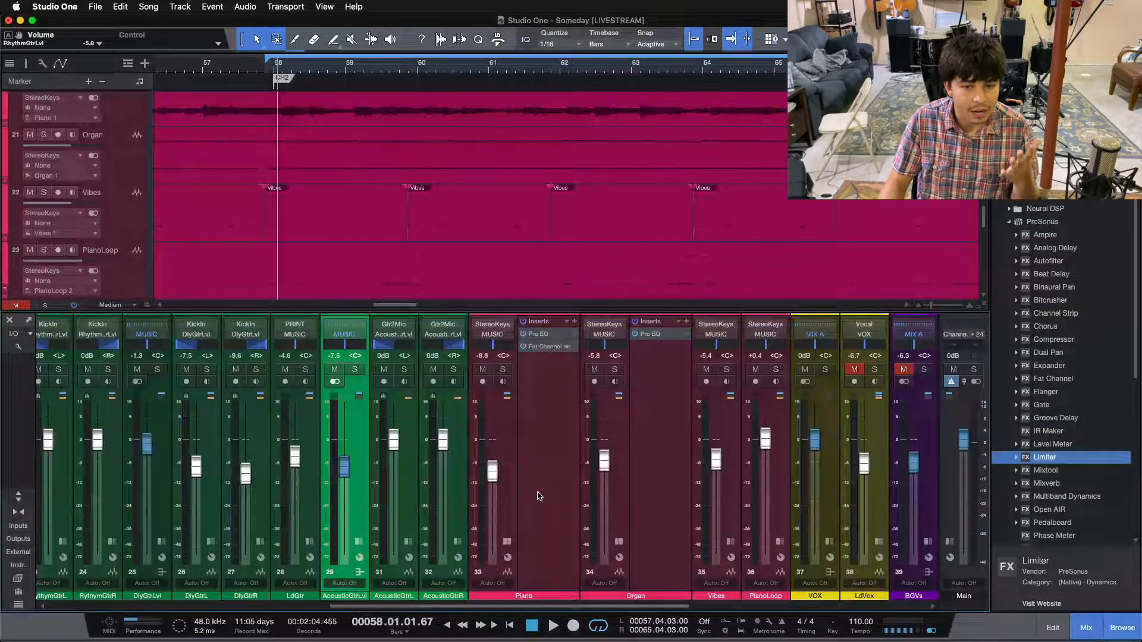
click(506, 541)
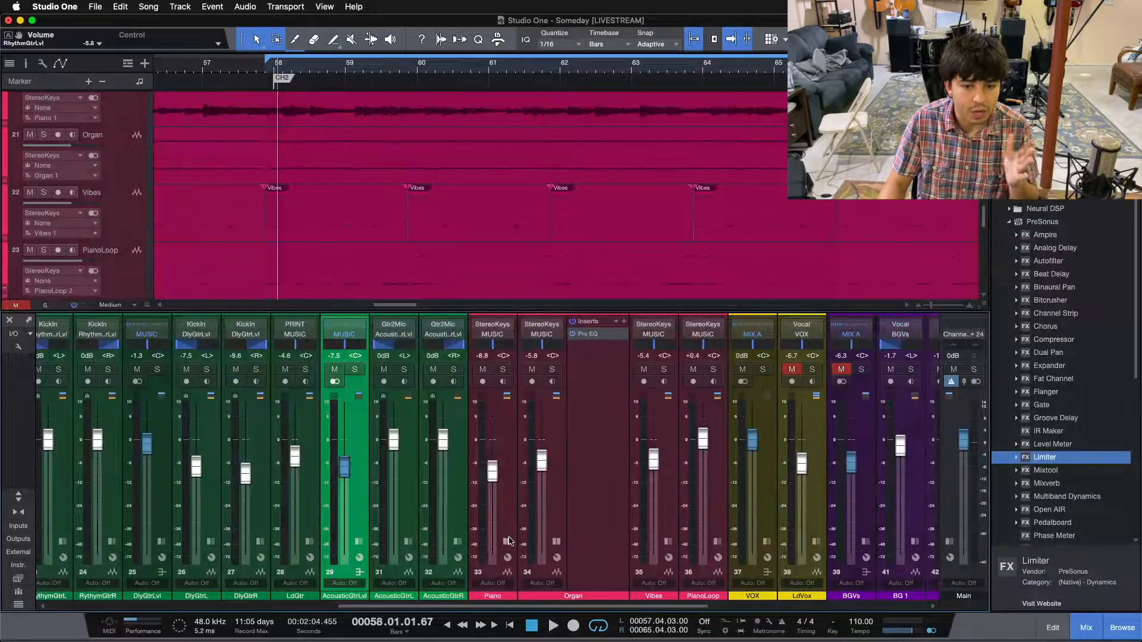
click(556, 543)
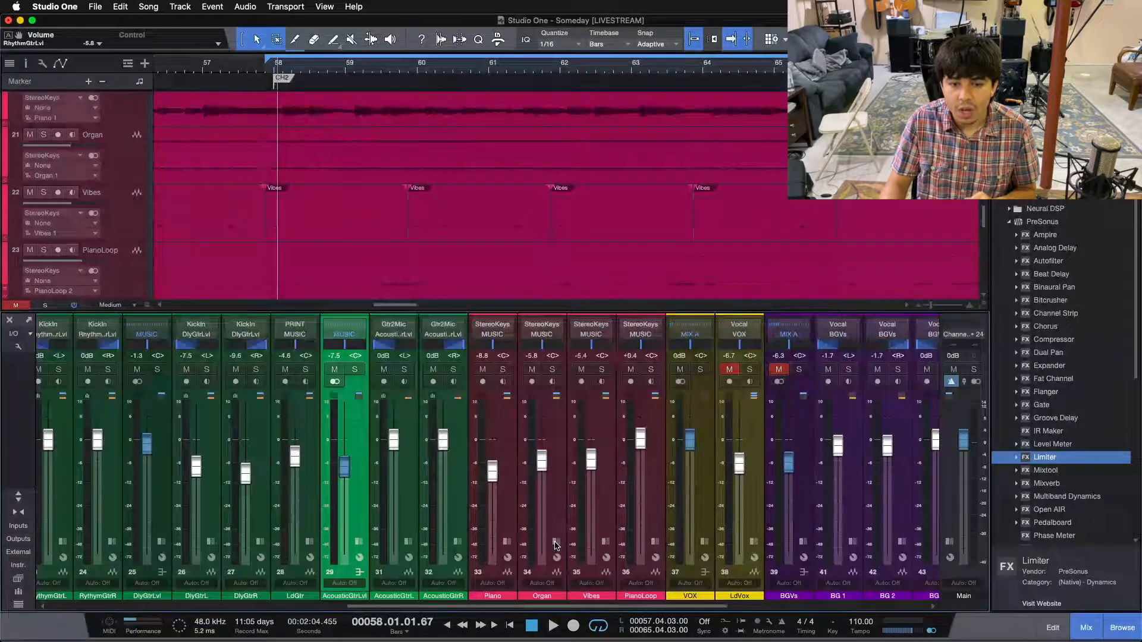
- Open the Vibes channel's Pro EQ, position its window clear of the webcam area and solo the channel
click(605, 541)
click(641, 335)
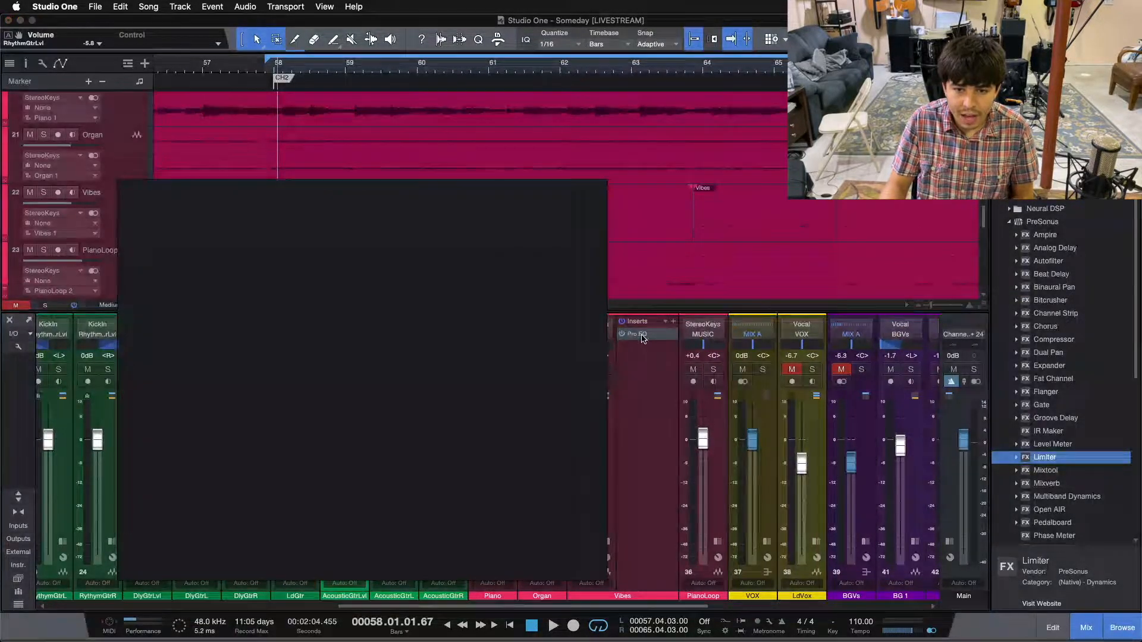
drag(431, 201, 599, 207)
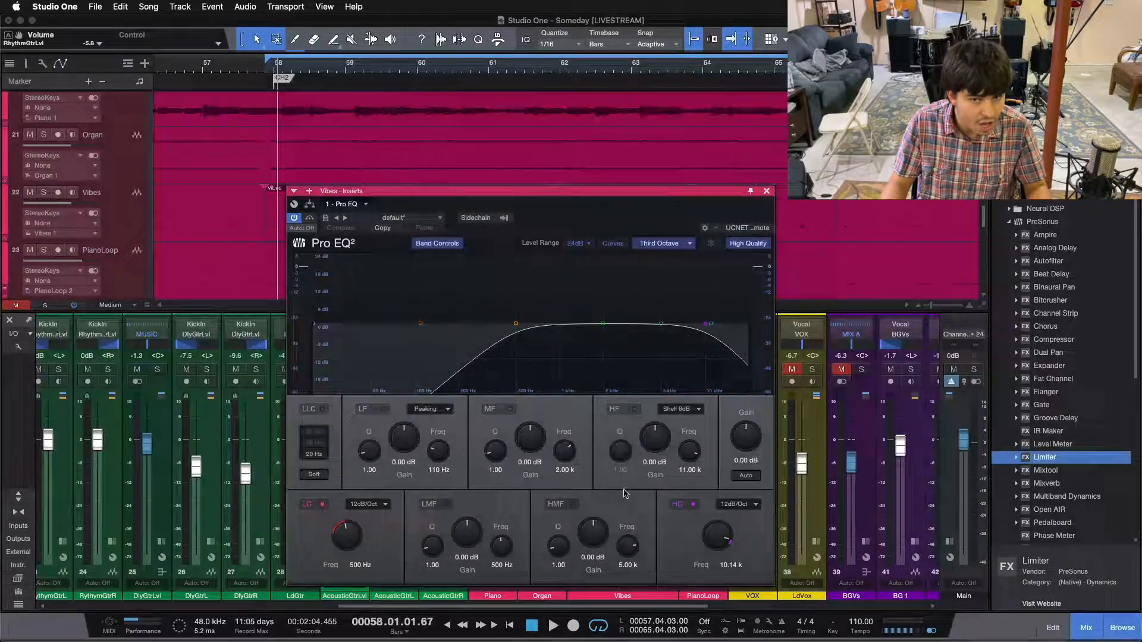
drag(604, 226, 609, 187)
click(602, 370)
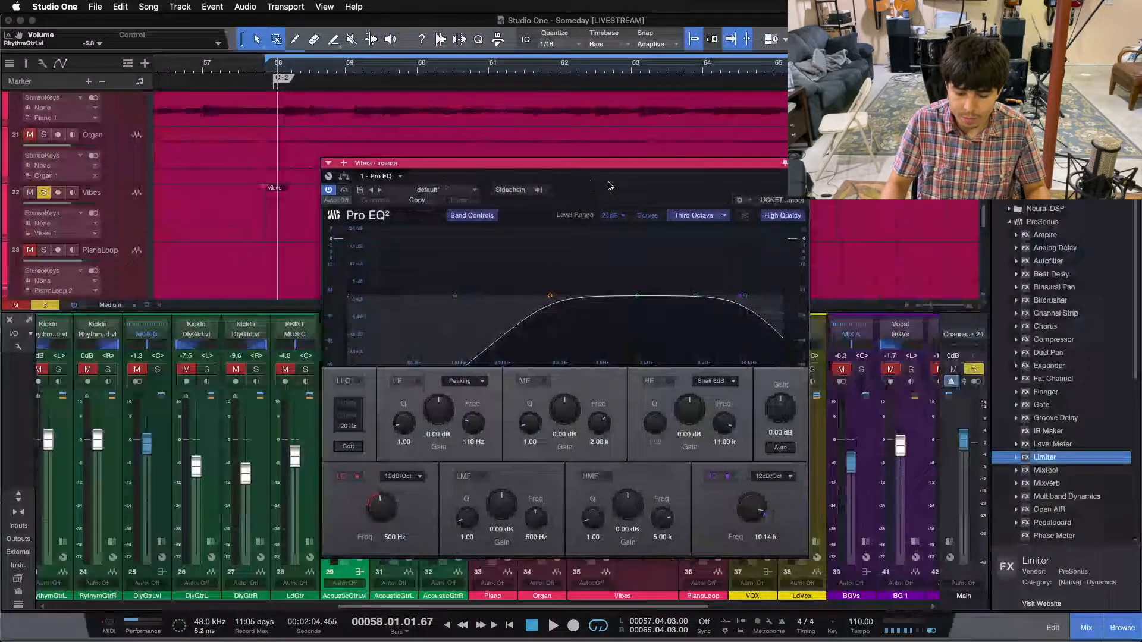
- Play the soloed Vibes through its Pro EQ, close the window with the channel's inserts and turn off the solo
key(space)
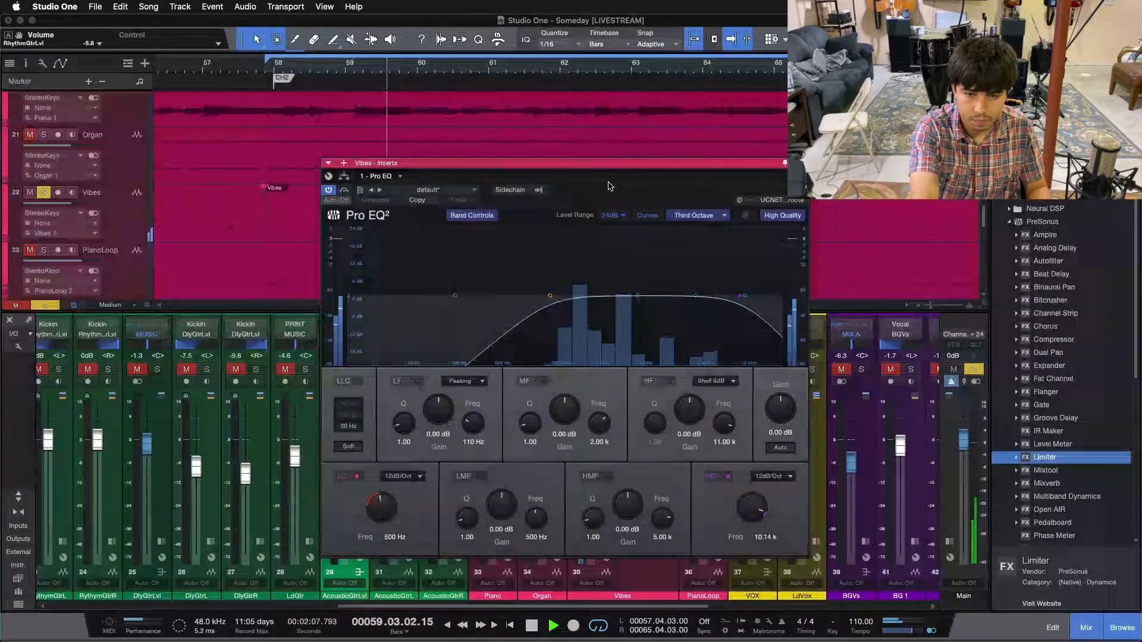
key(space)
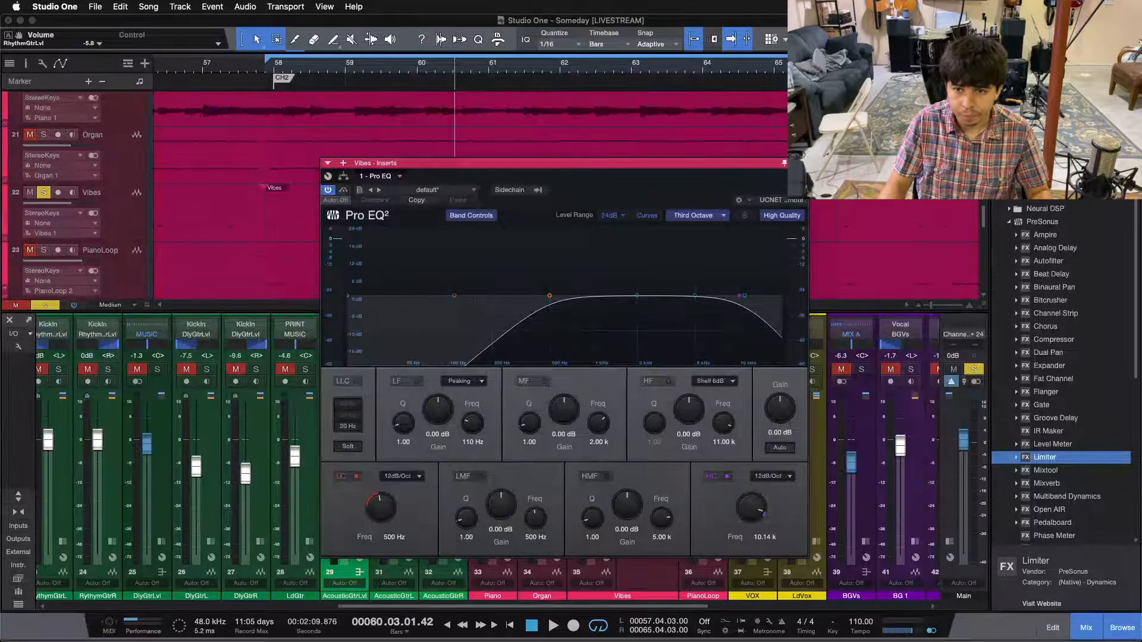
click(800, 163)
click(607, 543)
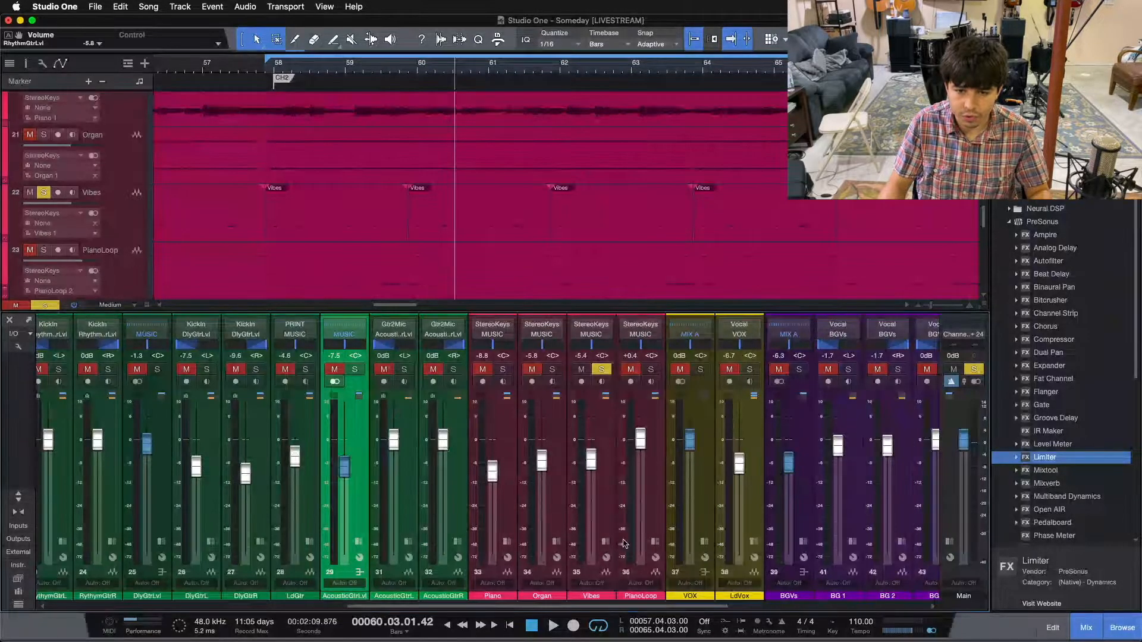
click(601, 369)
- Open the PianoLoop channel's Pro EQ, move its window over the mixer to examine the curve and close it
click(655, 542)
double_click(686, 348)
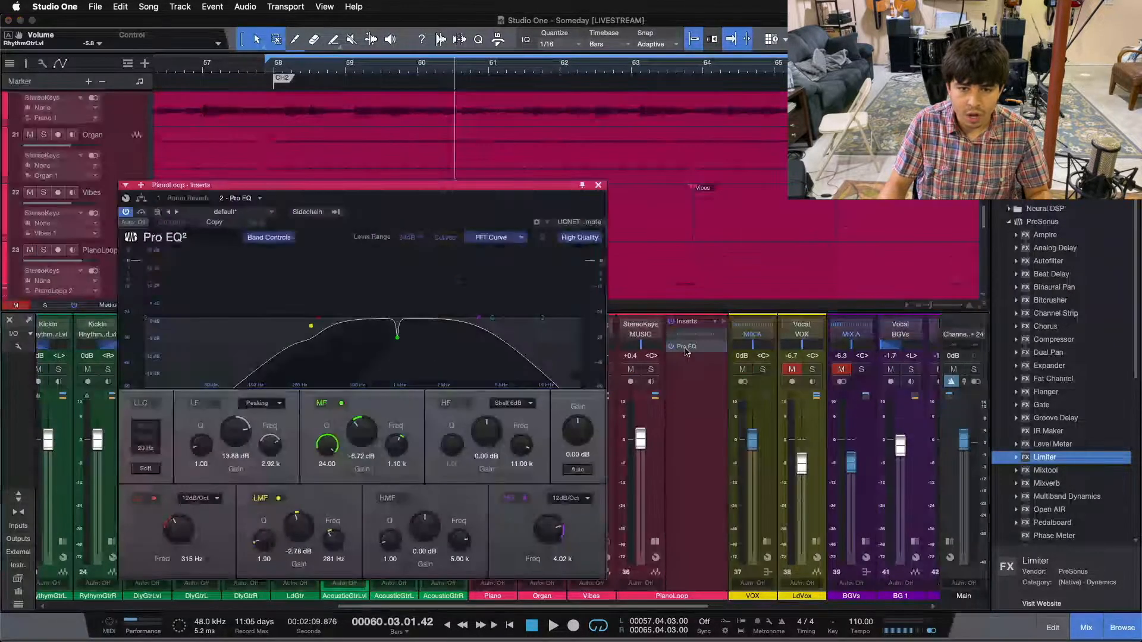
drag(439, 213, 682, 212)
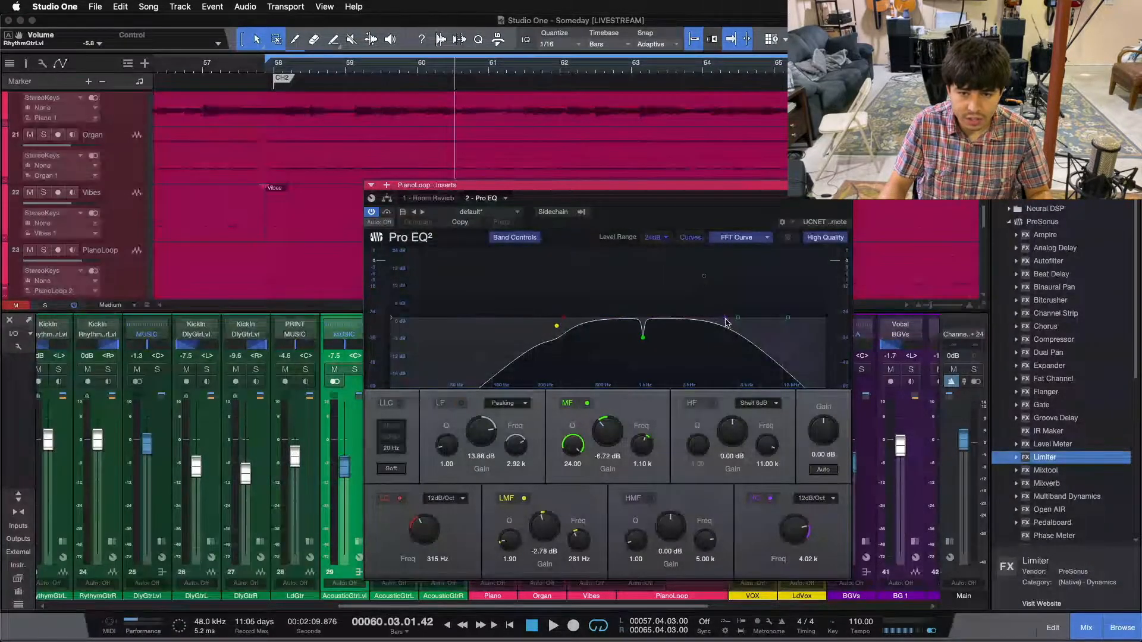
drag(668, 223, 685, 239)
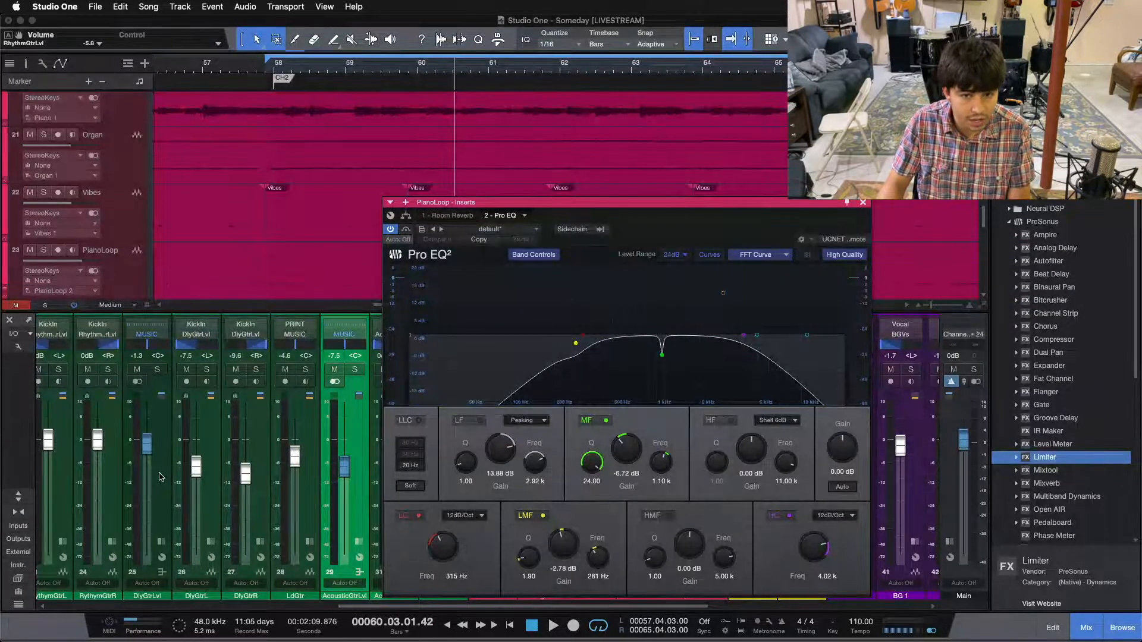
click(863, 203)
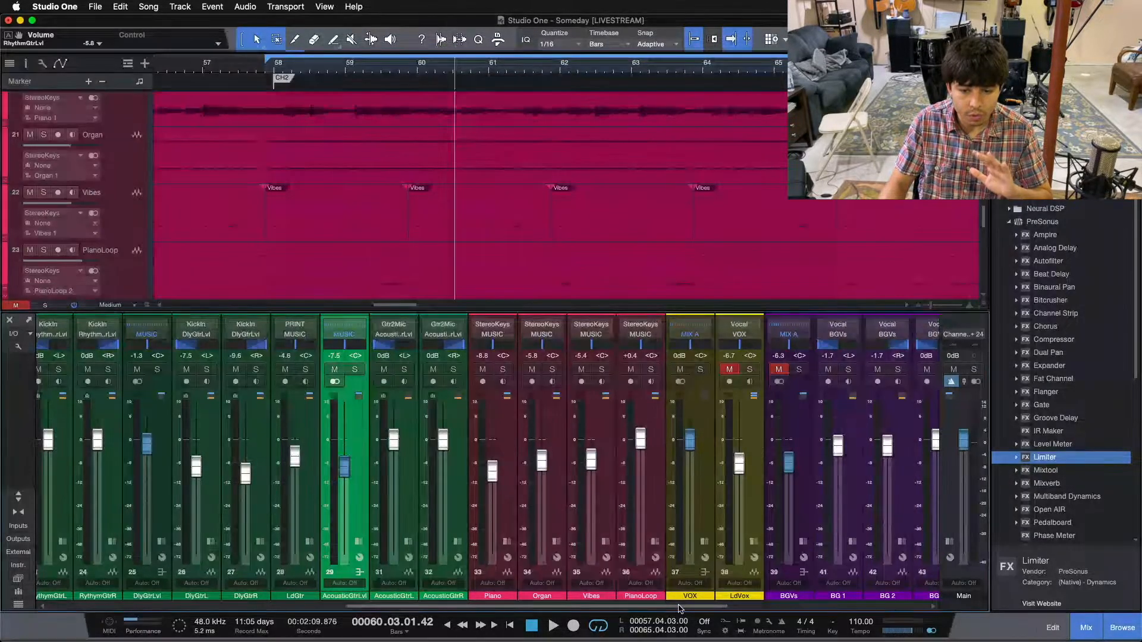
- Expand the mixer to show inserts and sends on all channels and select every channel from RhythmGtrLvl through PianoLoop
scroll(189, 588, left, 5)
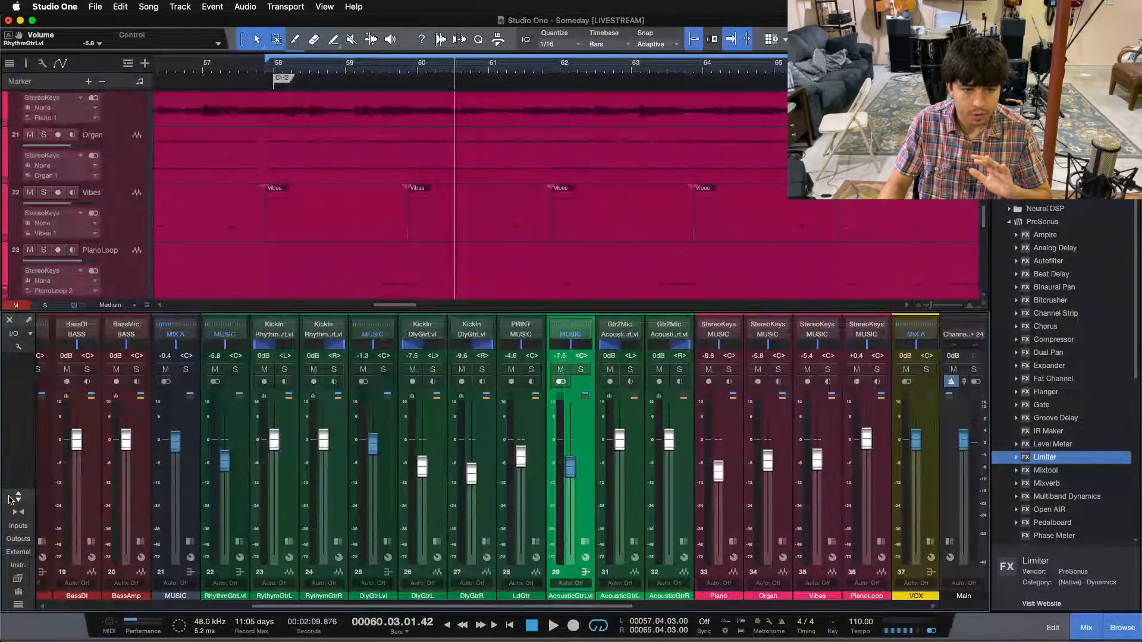
click(17, 498)
click(243, 289)
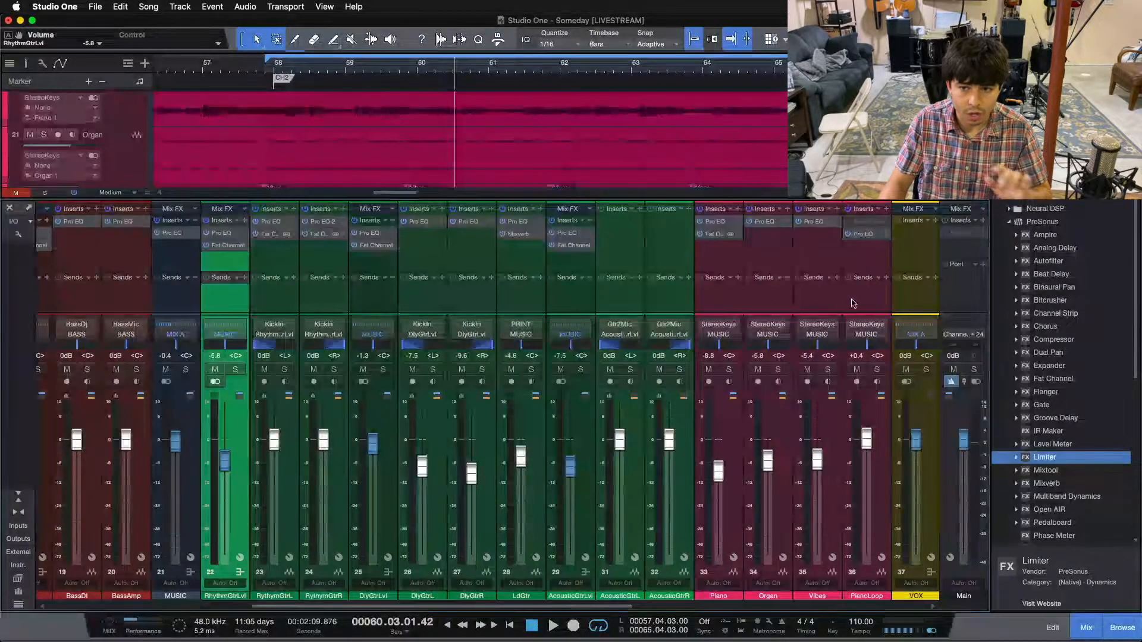
shift+click(868, 295)
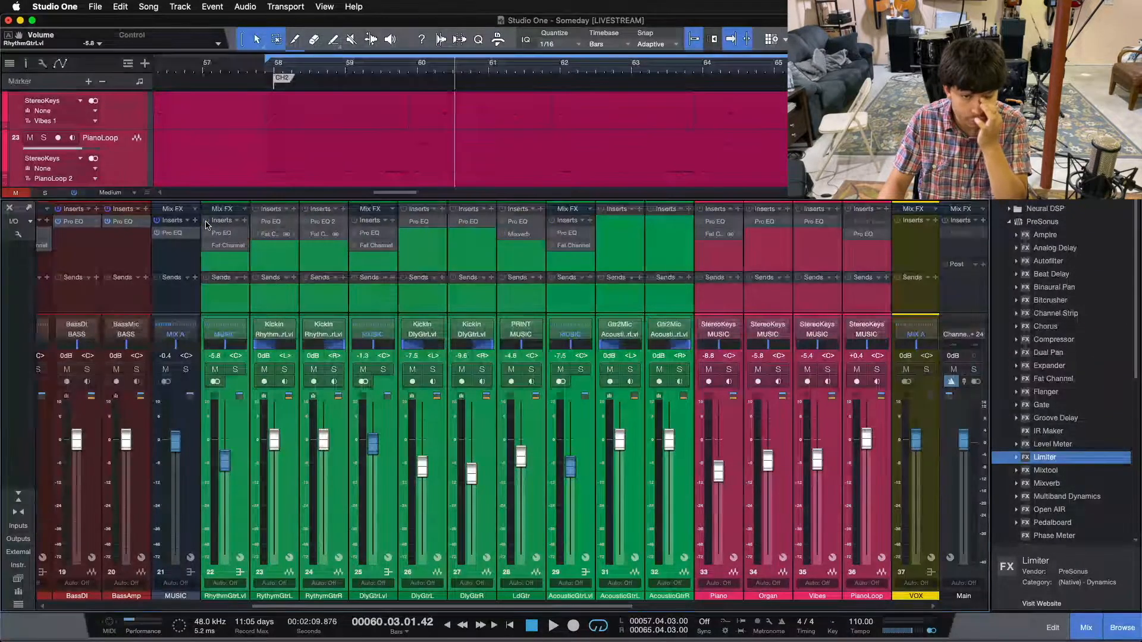
- Play the chorus loop and select only the RhythmGtrLvl, DlyGtrLvl and AcousticGtrLvl buses plus the Piano, Organ, Vibes and PianoLoop channels
key(space)
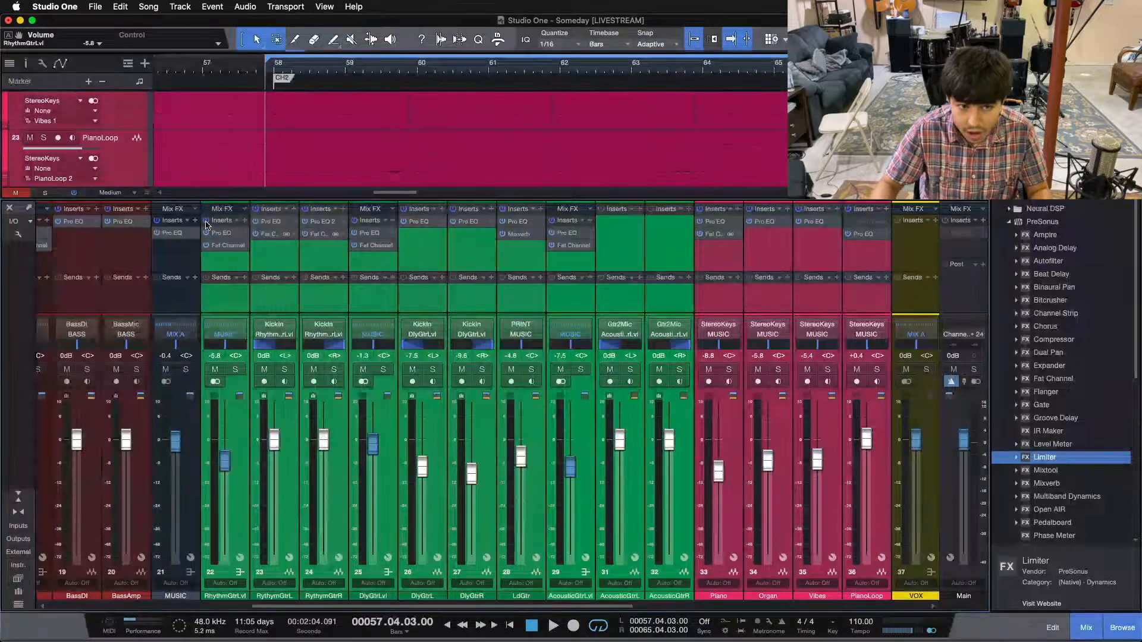
key(space)
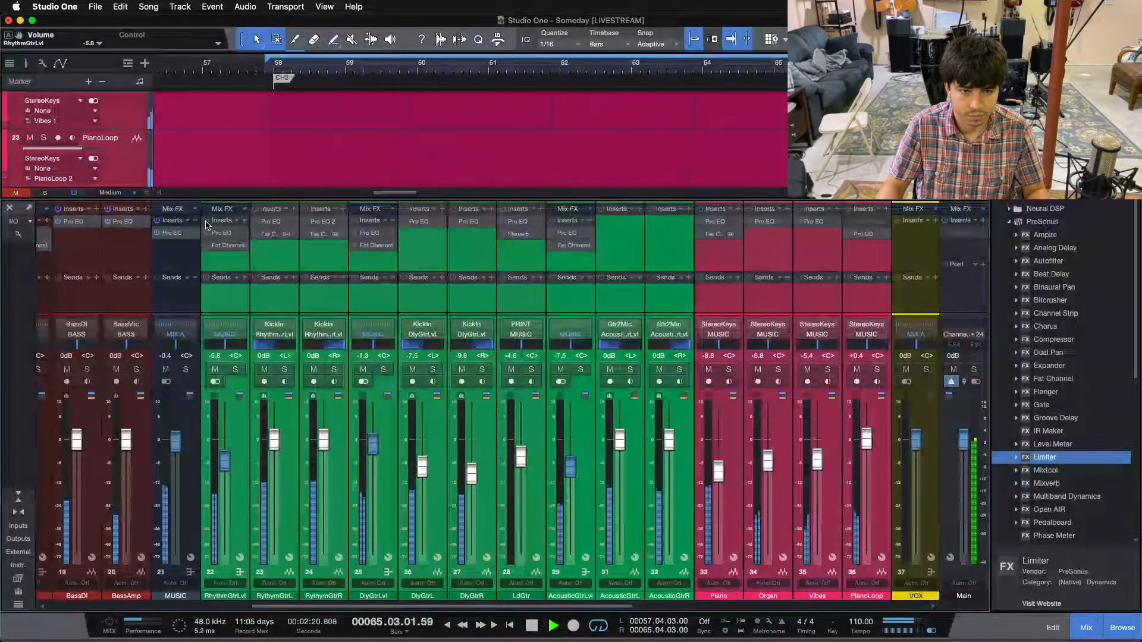
click(221, 260)
super+click(372, 261)
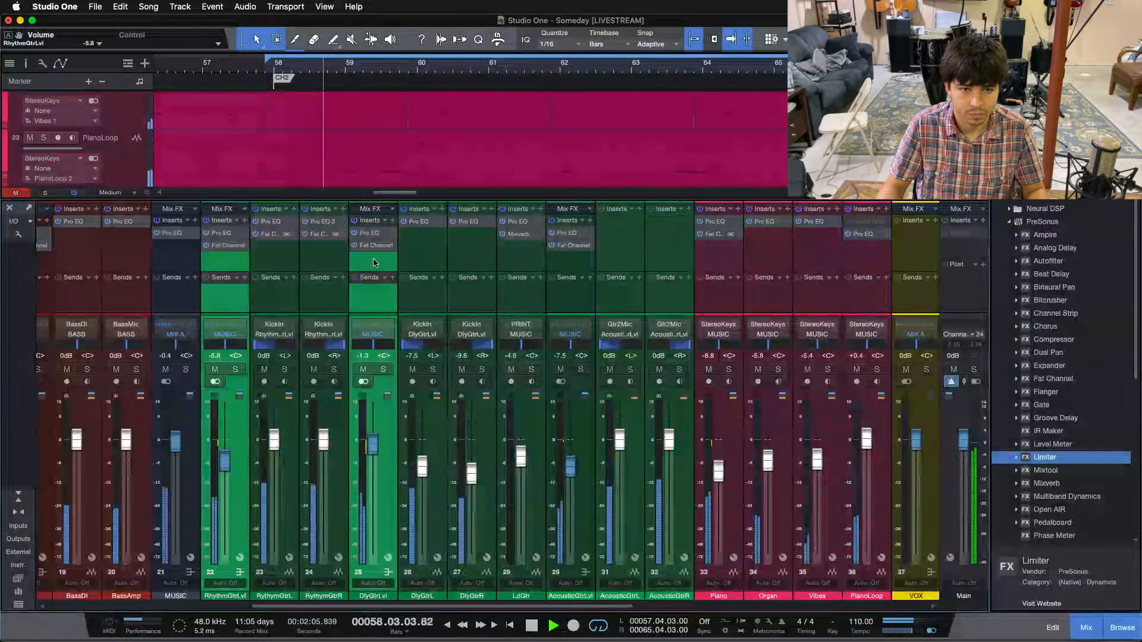
super+click(574, 263)
super+click(709, 259)
super+click(757, 255)
super+click(818, 256)
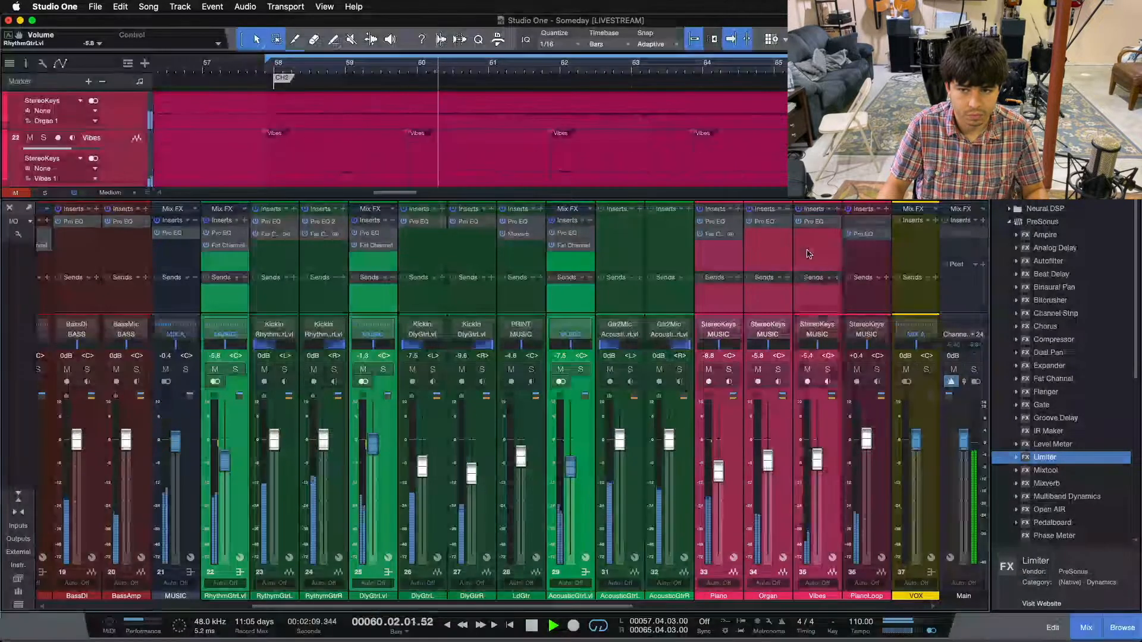
super+click(867, 256)
- Bypass and re-enable all inserts on the selected channels twice during playback to compare the sound, and stop playback
click(799, 210)
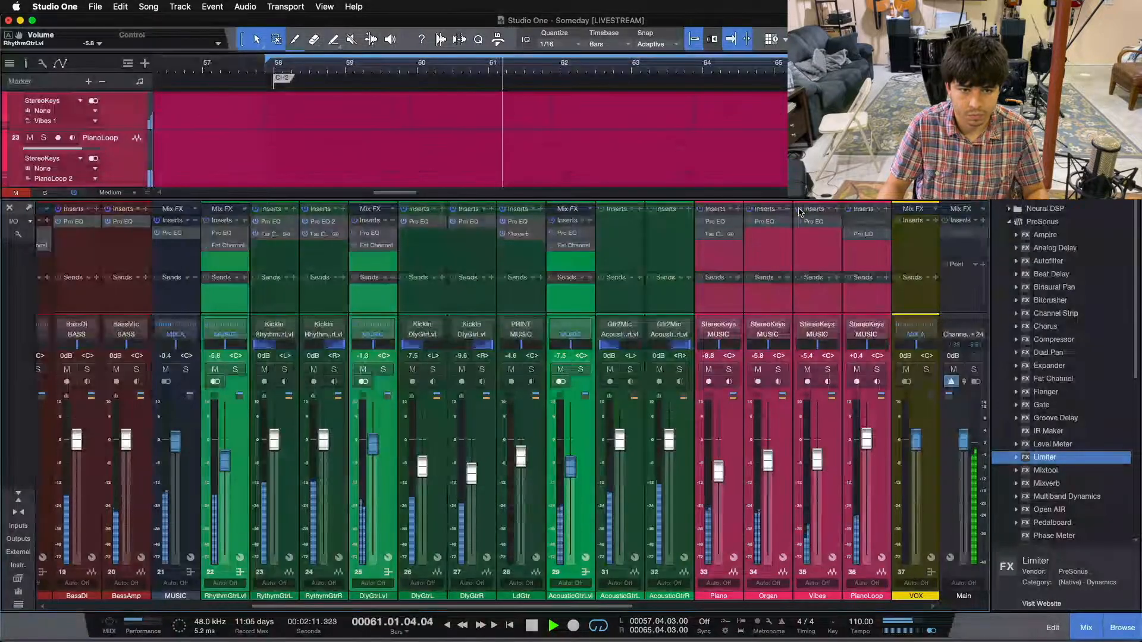
click(799, 210)
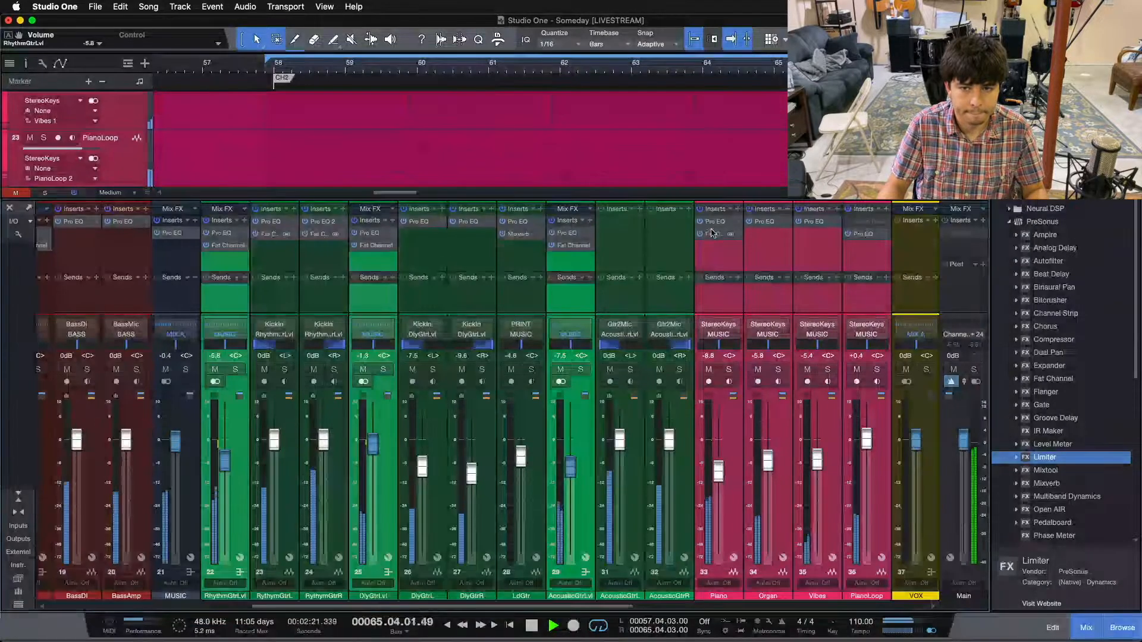
click(701, 209)
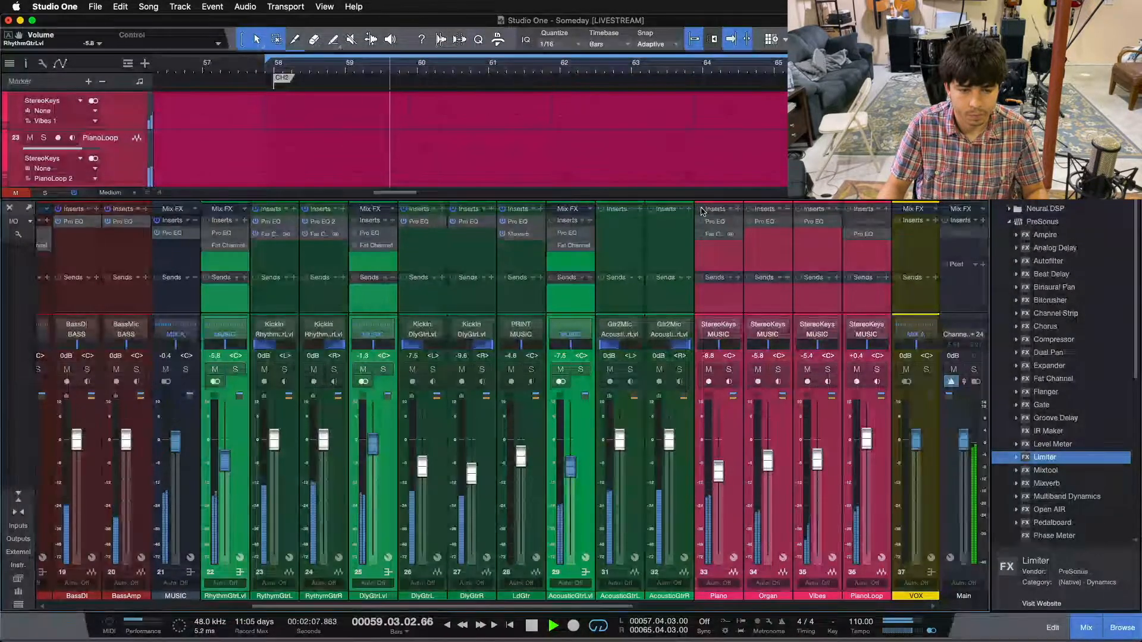
click(701, 210)
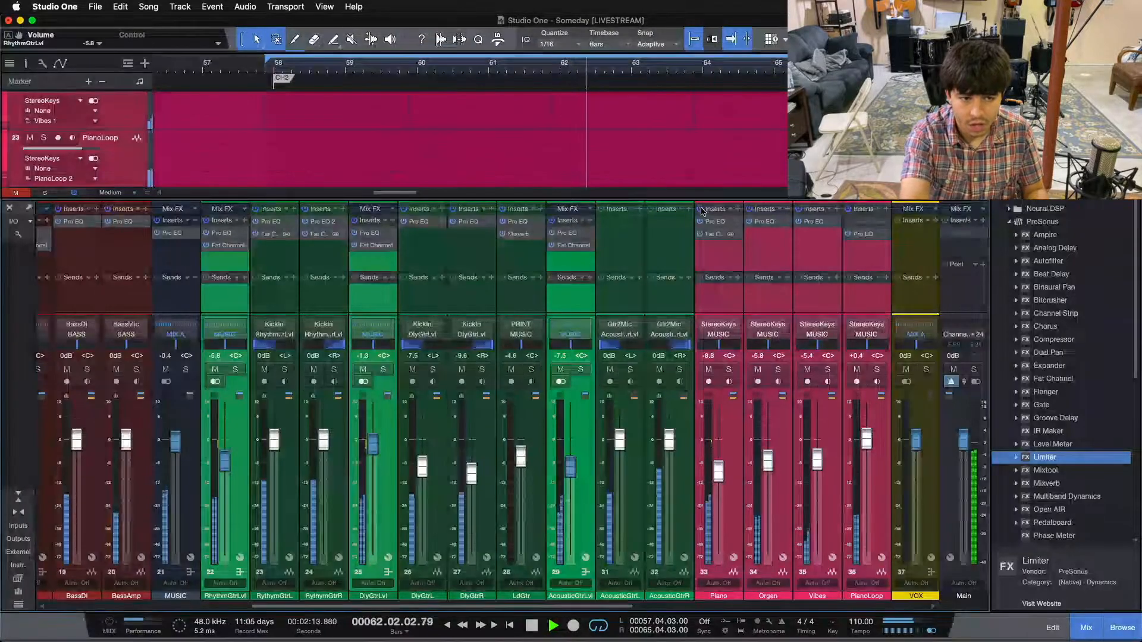
key(space)
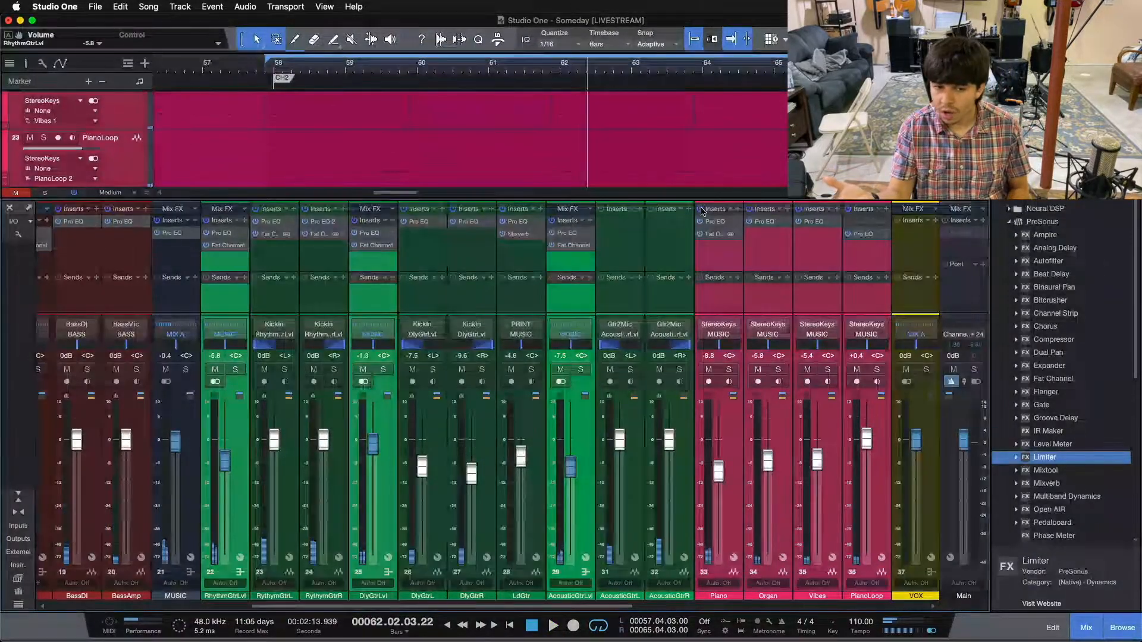